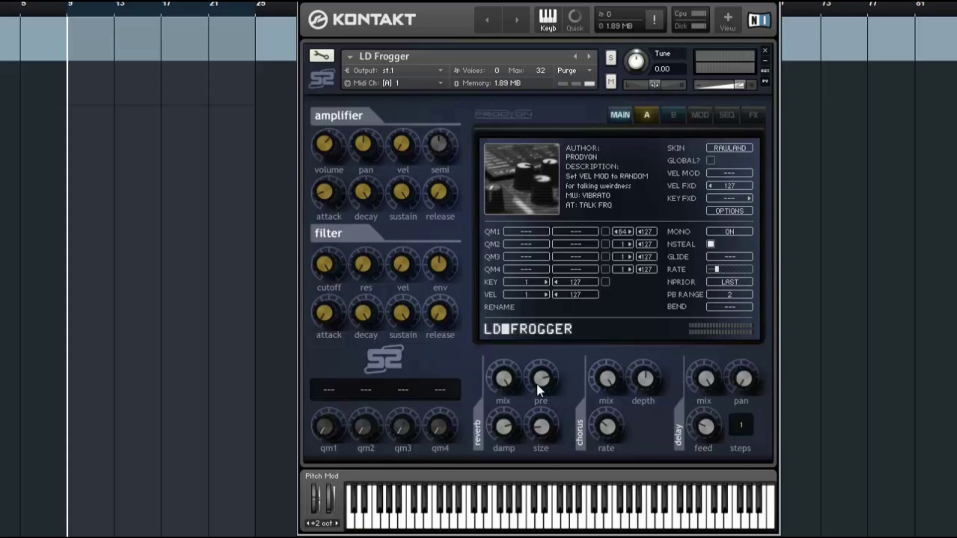
# - Rename the patch as BS BASS and save the new name
pyautogui.click(491, 310)
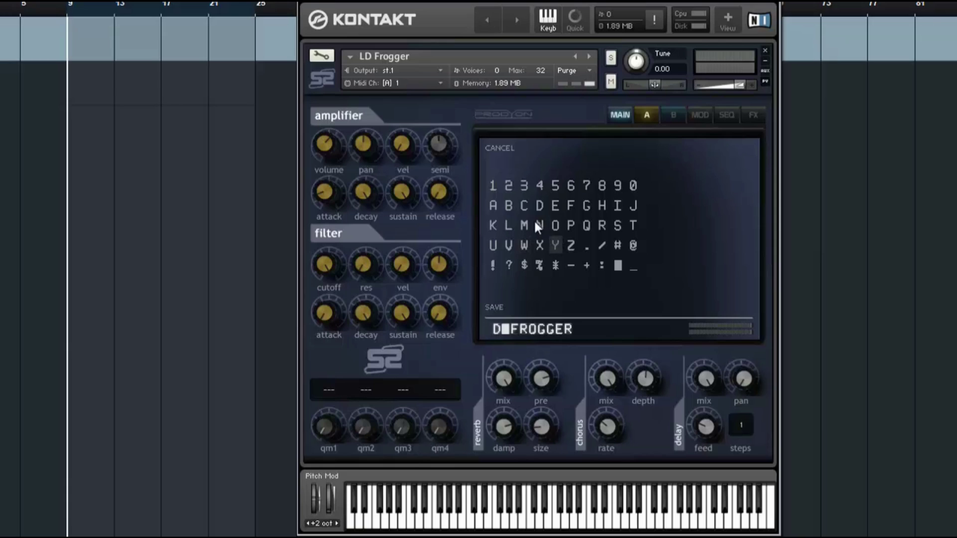
pyautogui.click(508, 205)
pyautogui.click(617, 226)
pyautogui.click(619, 265)
pyautogui.click(510, 206)
pyautogui.click(494, 204)
pyautogui.click(616, 226)
pyautogui.click(617, 226)
pyautogui.click(632, 265)
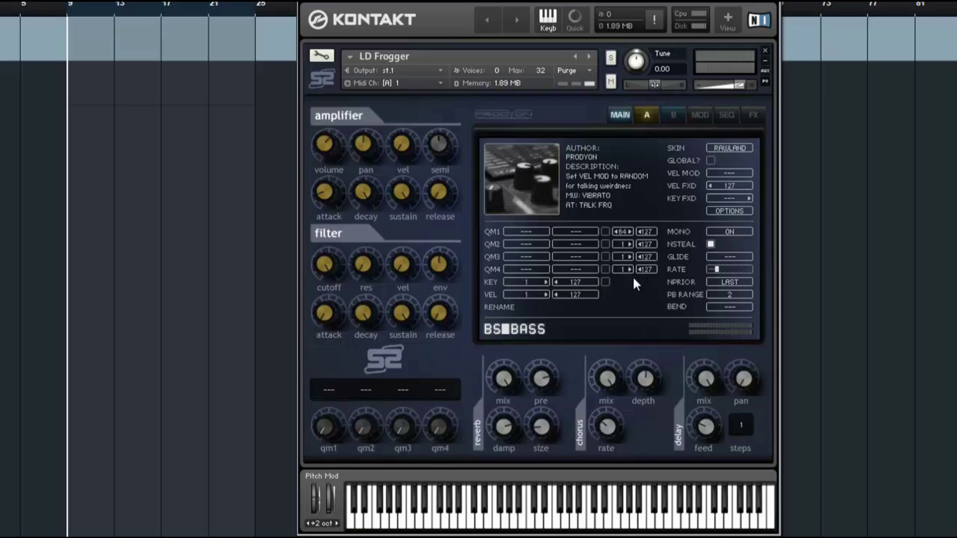
# - Examine the layer A and B parameters and every modulation source: LFO1, LFO2, ENV, MW, VEL, AT and GATE
pyautogui.click(648, 113)
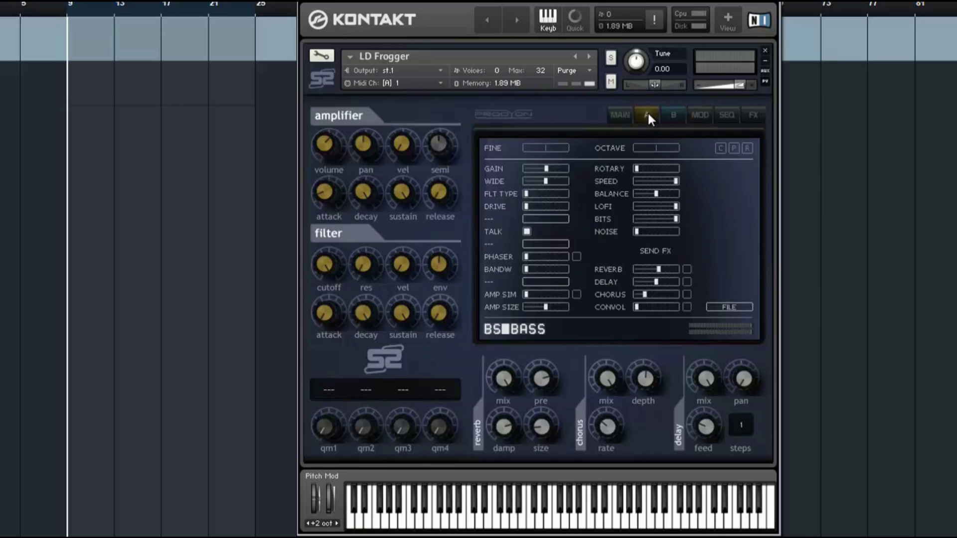
pyautogui.click(676, 115)
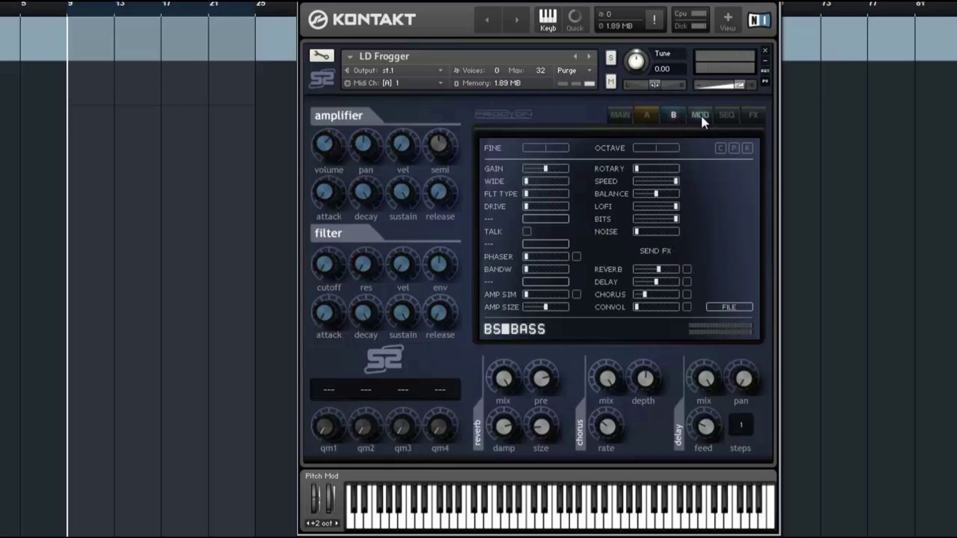
pyautogui.click(700, 115)
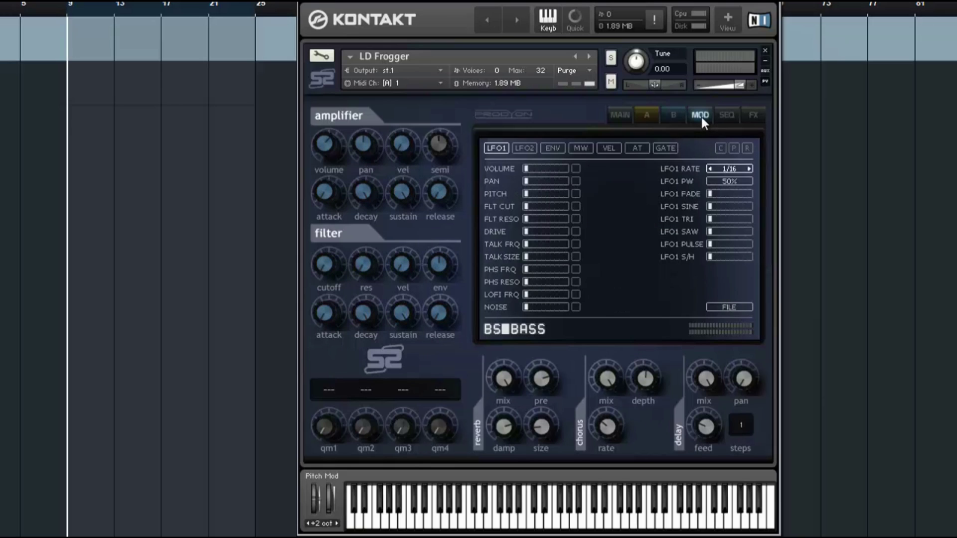
pyautogui.click(524, 148)
pyautogui.click(553, 148)
pyautogui.click(581, 148)
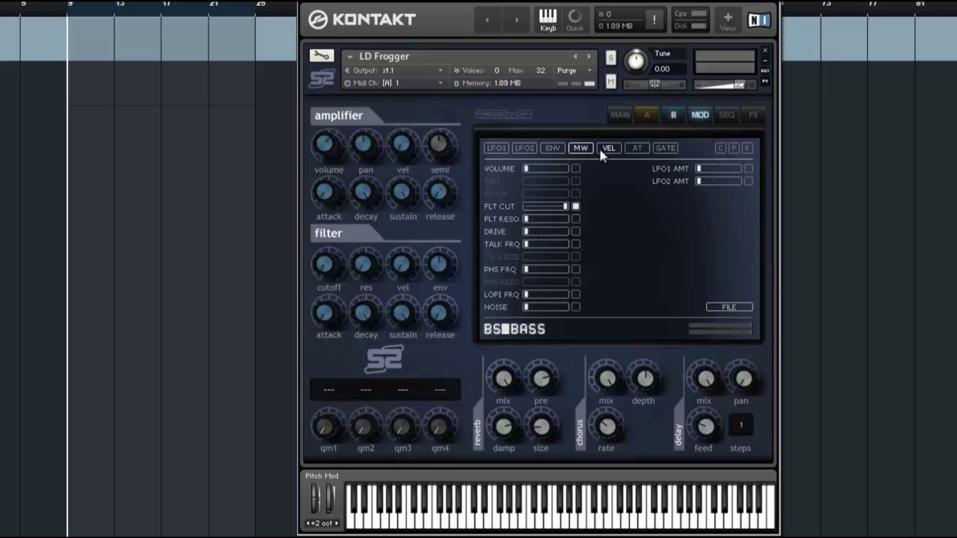
pyautogui.click(609, 148)
pyautogui.click(637, 148)
pyautogui.click(666, 148)
pyautogui.click(496, 149)
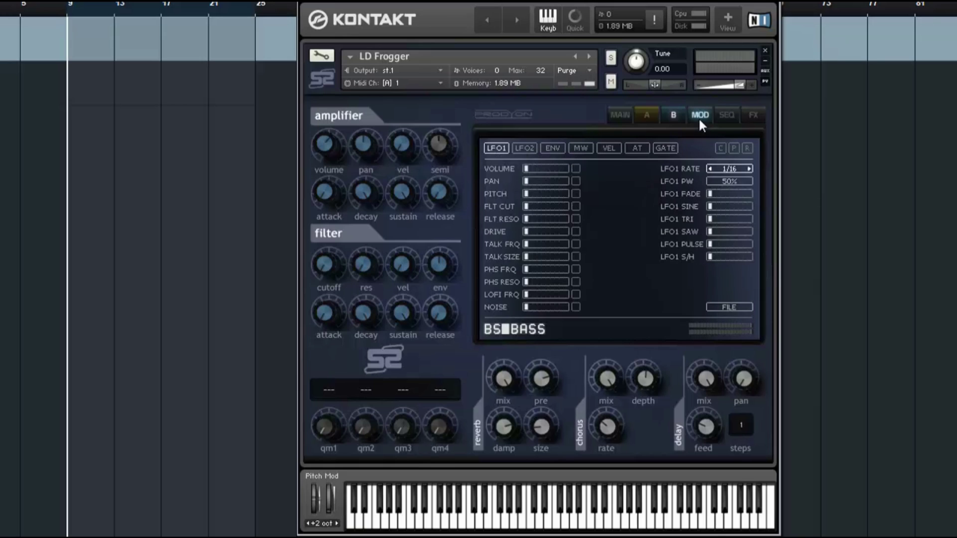
# - Examine the sequencer and its assignable targets, the FX and MIDI effect settings, and return to the main page
pyautogui.click(727, 115)
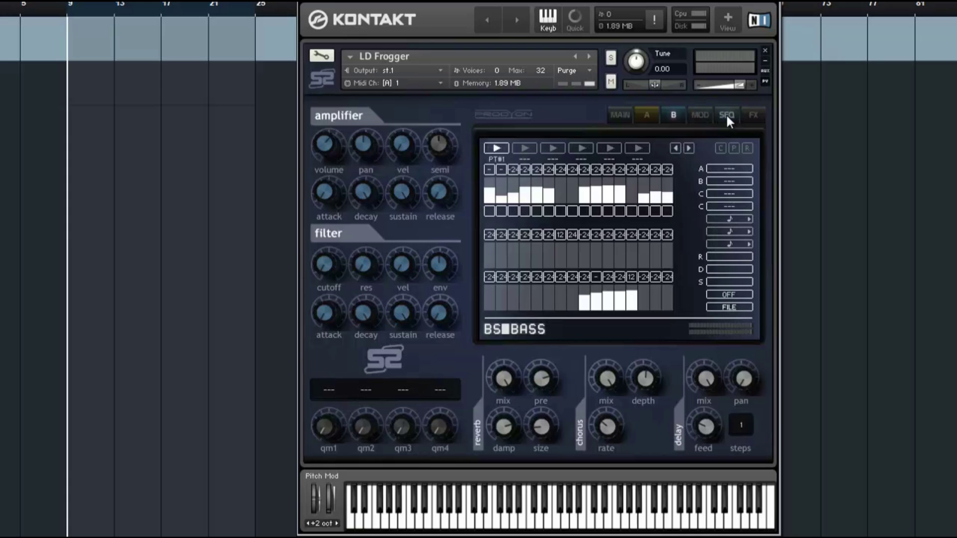
pyautogui.click(732, 168)
pyautogui.scroll(-1, 757, 232)
pyautogui.moveTo(757, 232); pyautogui.dragTo(756, 171)
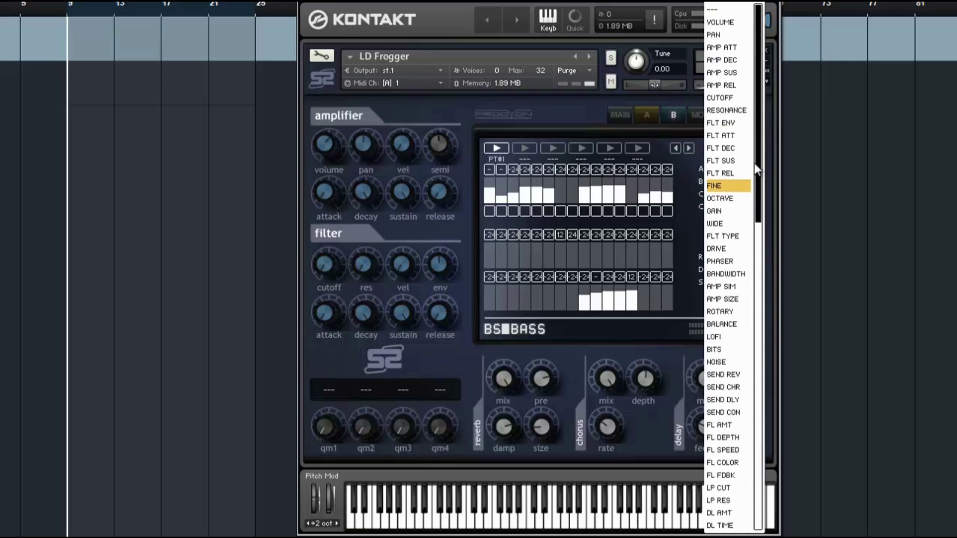
pyautogui.click(697, 203)
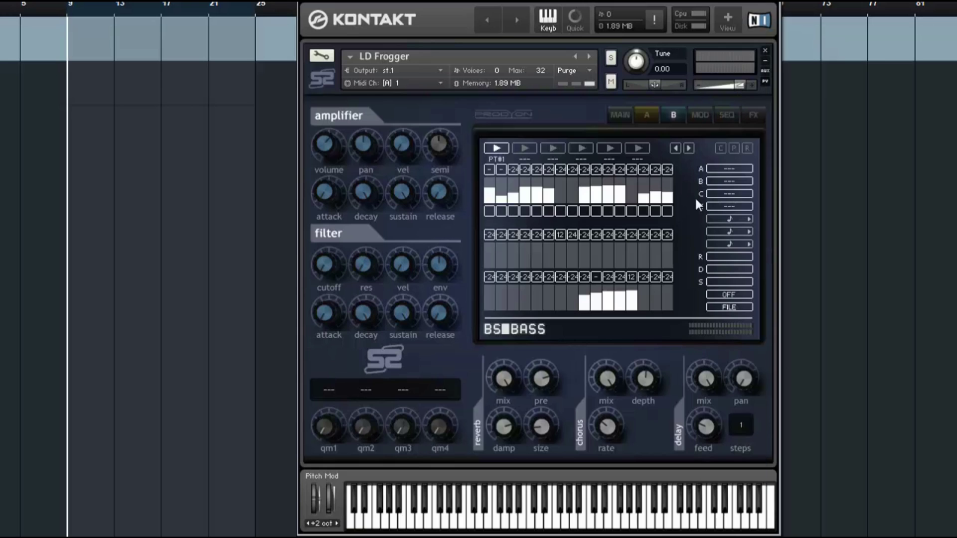
pyautogui.click(750, 120)
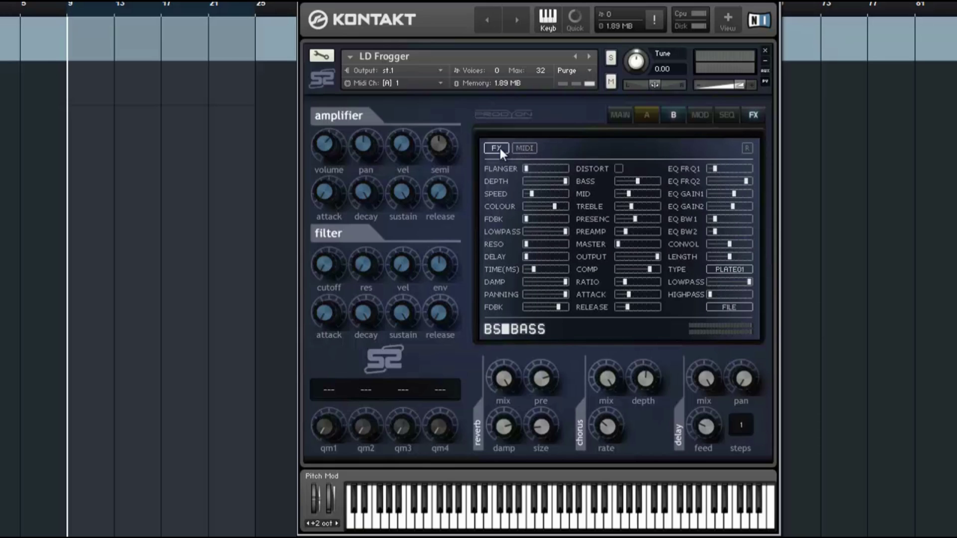
pyautogui.click(523, 148)
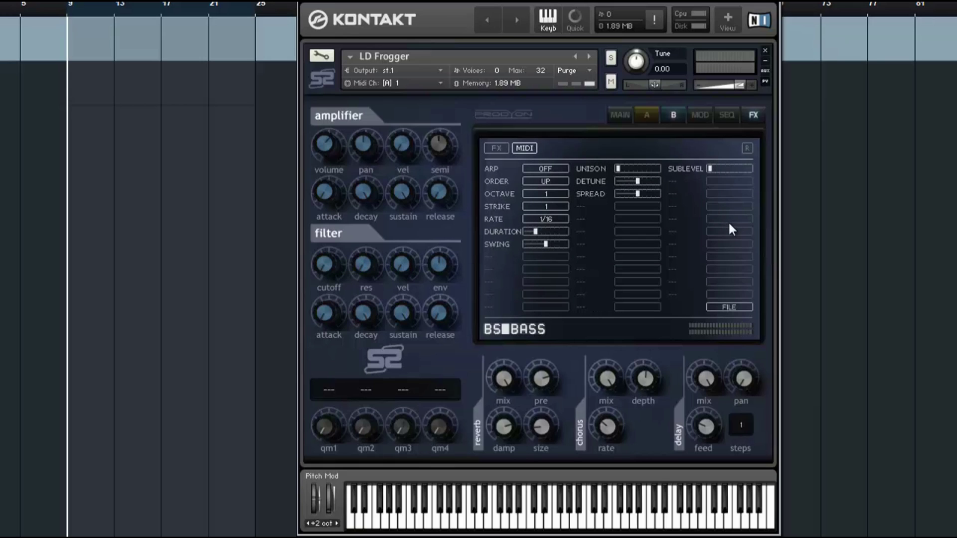
pyautogui.click(496, 149)
pyautogui.click(621, 119)
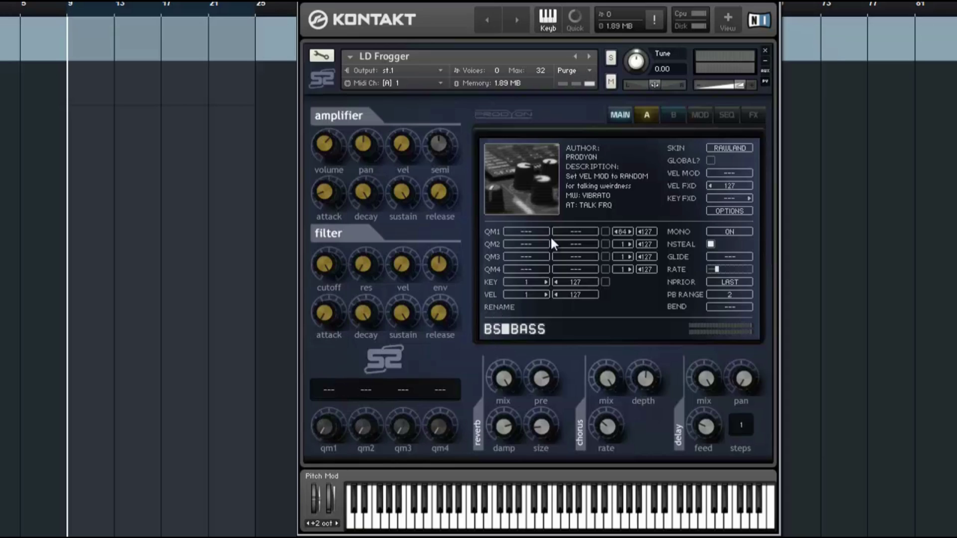
# - Assign OCTAVE as the first target of quick modulator QM1 and label its knob OCTAVE
pyautogui.moveTo(333, 438); pyautogui.dragTo(333, 444)
pyautogui.click(538, 230)
pyautogui.moveTo(557, 225); pyautogui.dragTo(551, 193)
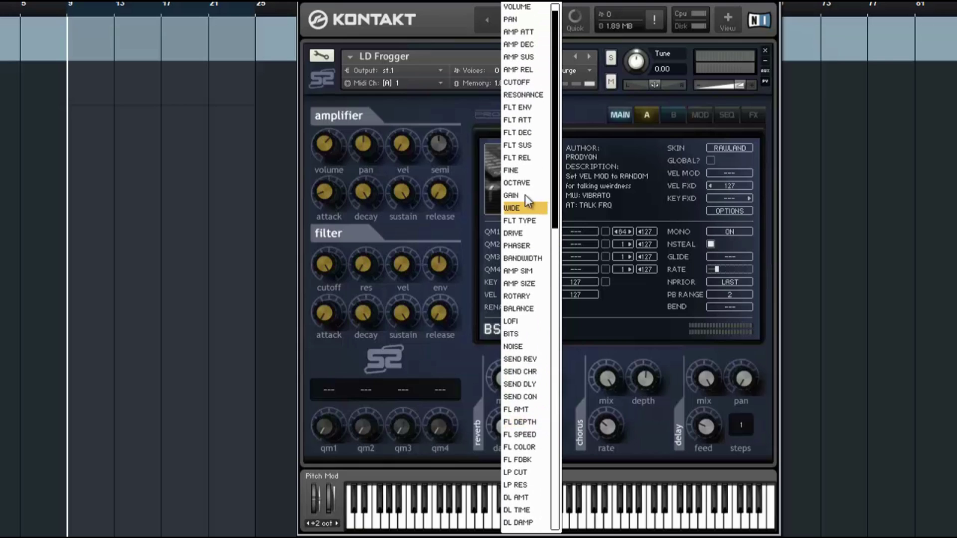
pyautogui.click(531, 183)
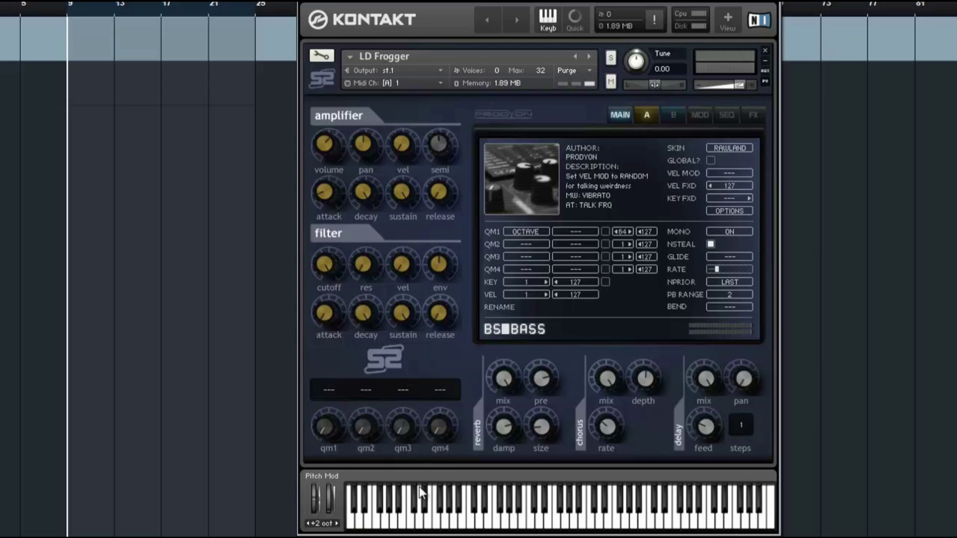
pyautogui.click(646, 114)
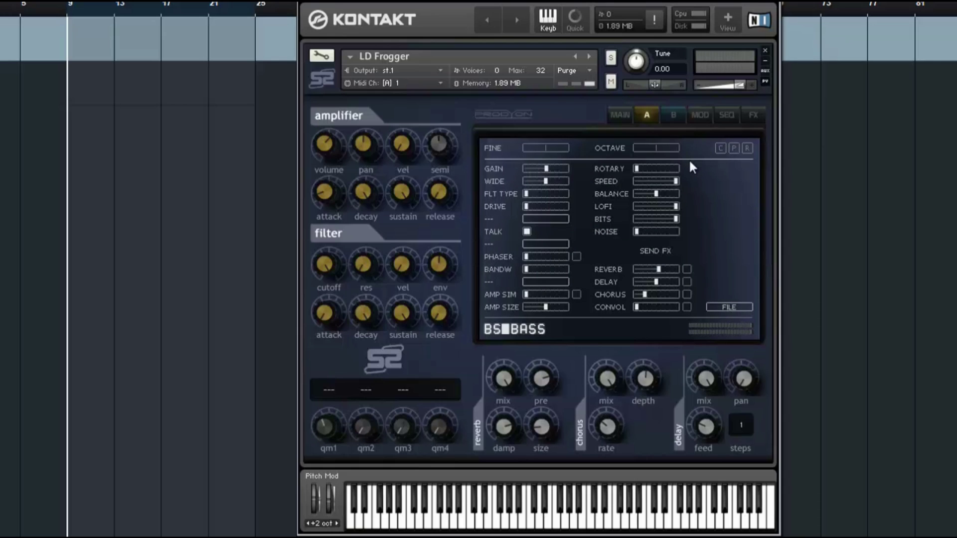
pyautogui.click(621, 115)
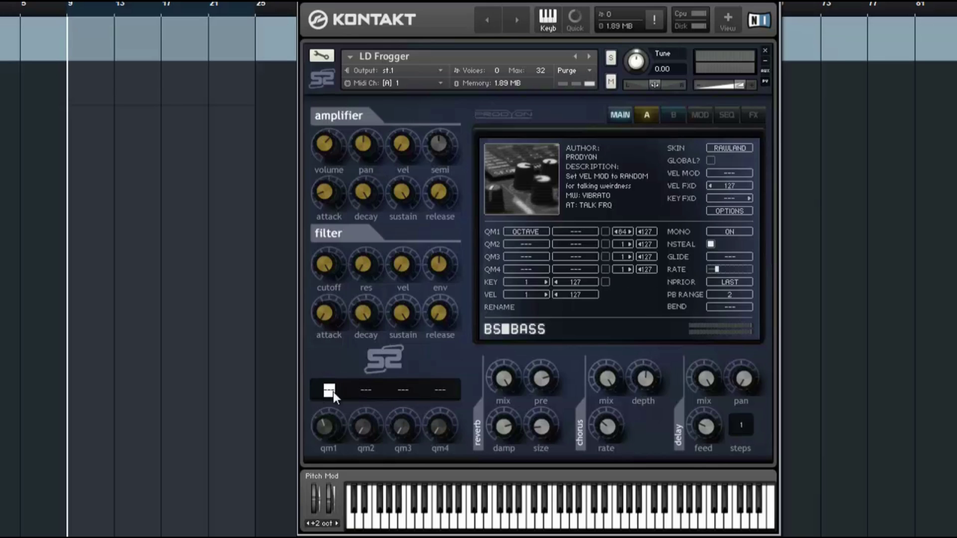
pyautogui.write('OCTAVE')
pyautogui.press('Return')
# - Assign CUTOFF as the second target of QM1 and toggle the checkbox in that row repeatedly
pyautogui.click(575, 232)
pyautogui.moveTo(606, 221); pyautogui.dragTo(604, 199)
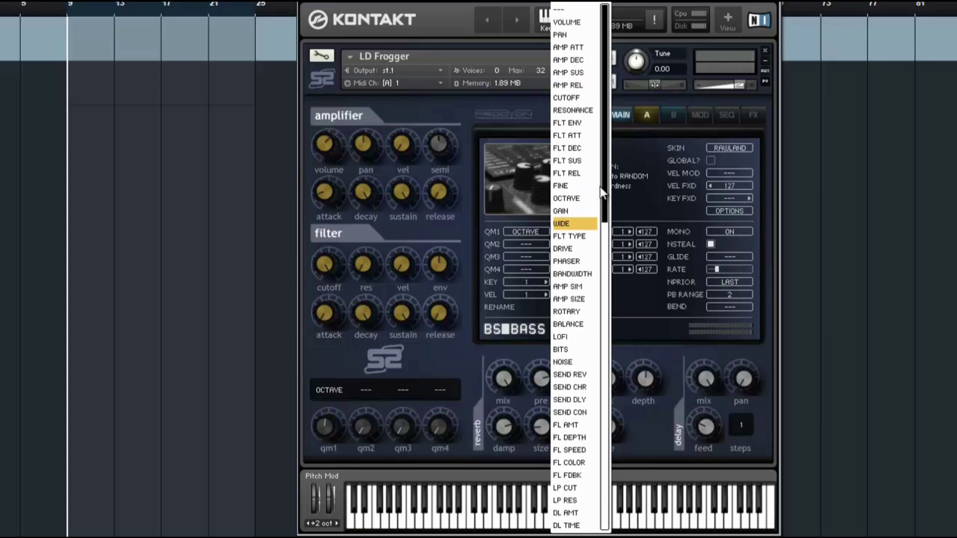
pyautogui.click(573, 98)
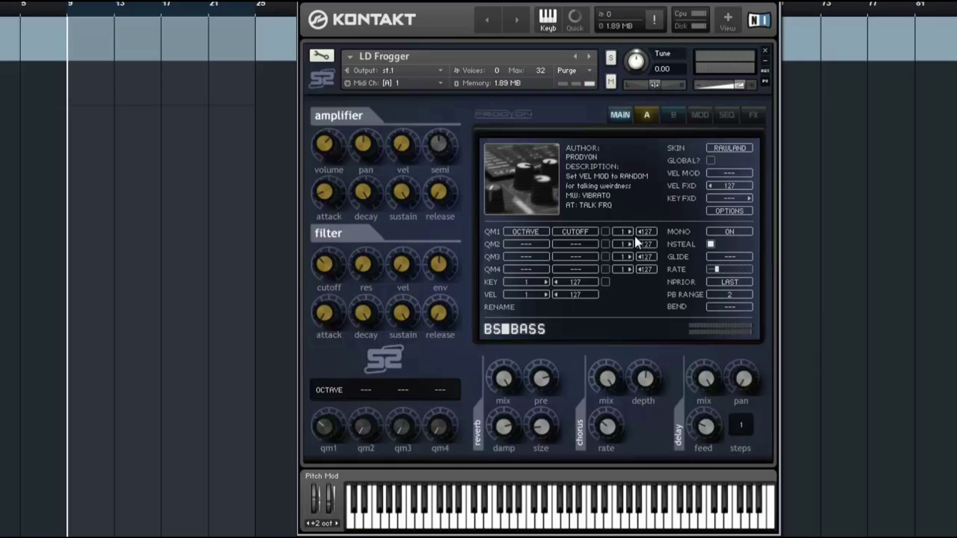
pyautogui.click(605, 230)
pyautogui.click(605, 230)
pyautogui.click(605, 231)
pyautogui.click(605, 230)
pyautogui.click(605, 231)
pyautogui.click(605, 231)
# - Reassign OCTAVE to QM1 and reverse its range, with the low limit at 127 and the high limit at 1
pyautogui.click(526, 231)
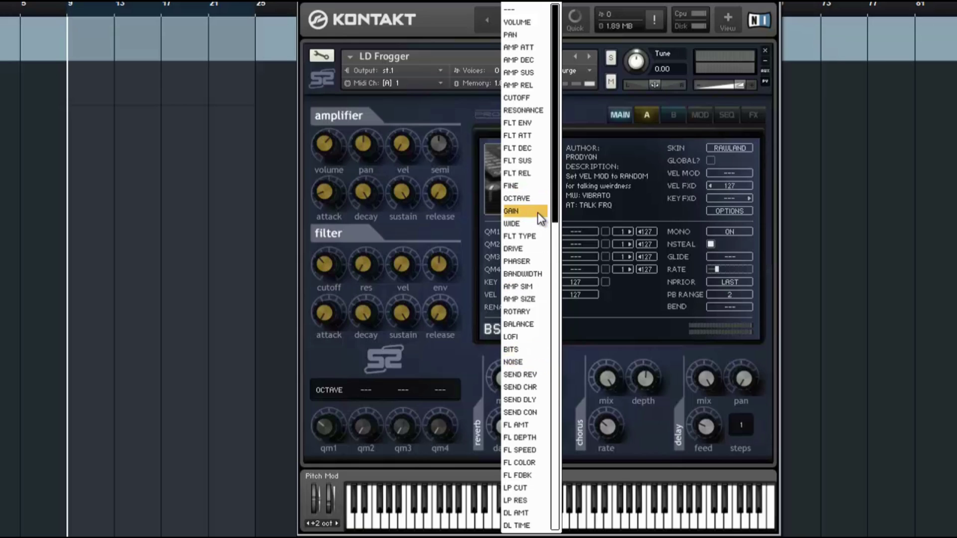
pyautogui.click(538, 199)
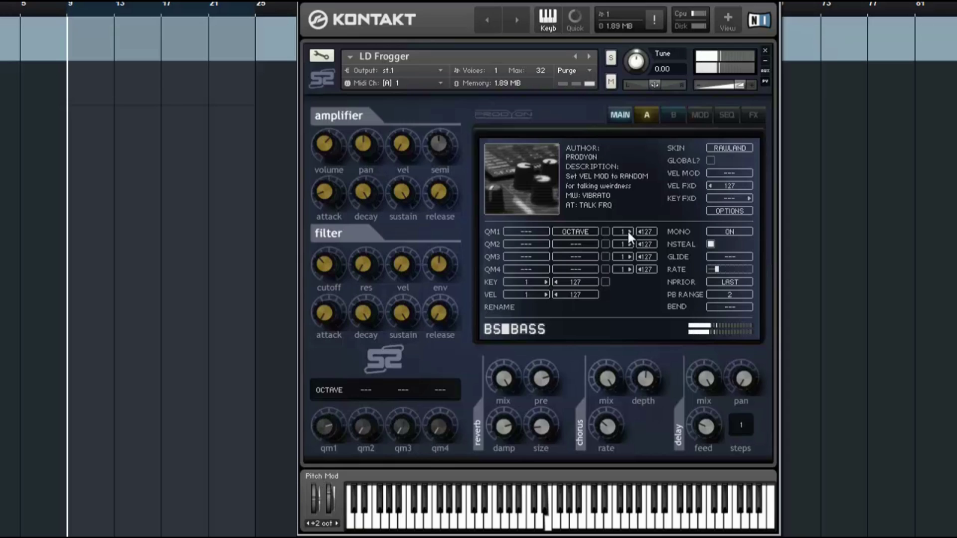
pyautogui.moveTo(628, 232); pyautogui.dragTo(749, 218)
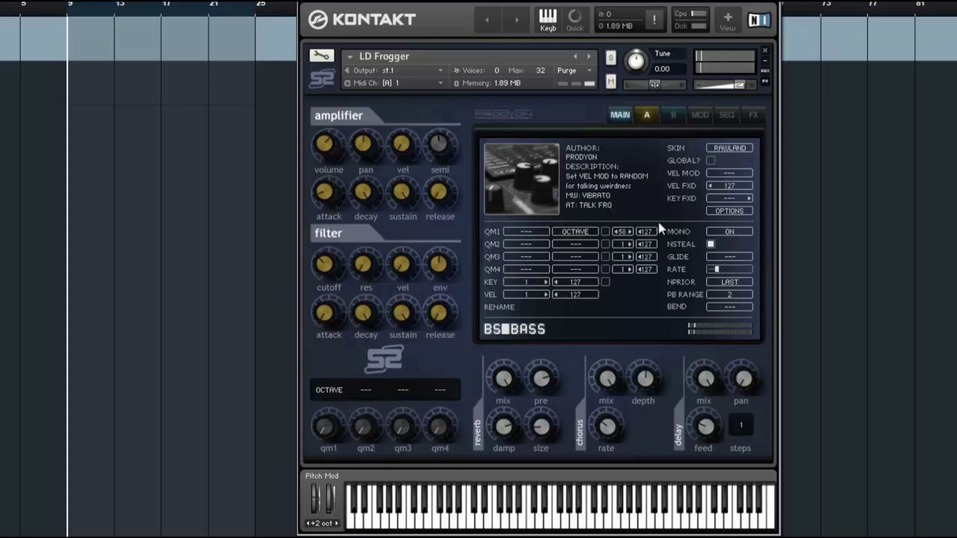
pyautogui.moveTo(646, 232); pyautogui.dragTo(536, 242)
pyautogui.moveTo(645, 234); pyautogui.dragTo(492, 223)
pyautogui.moveTo(621, 230); pyautogui.dragTo(776, 235)
pyautogui.moveTo(657, 234); pyautogui.dragTo(579, 326)
# - Assign BANDWIDTH to QM2, AMP SIZE to QM4 and PHASER to QM3
pyautogui.click(560, 244)
pyautogui.click(567, 273)
pyautogui.click(527, 269)
pyautogui.click(524, 299)
pyautogui.click(579, 268)
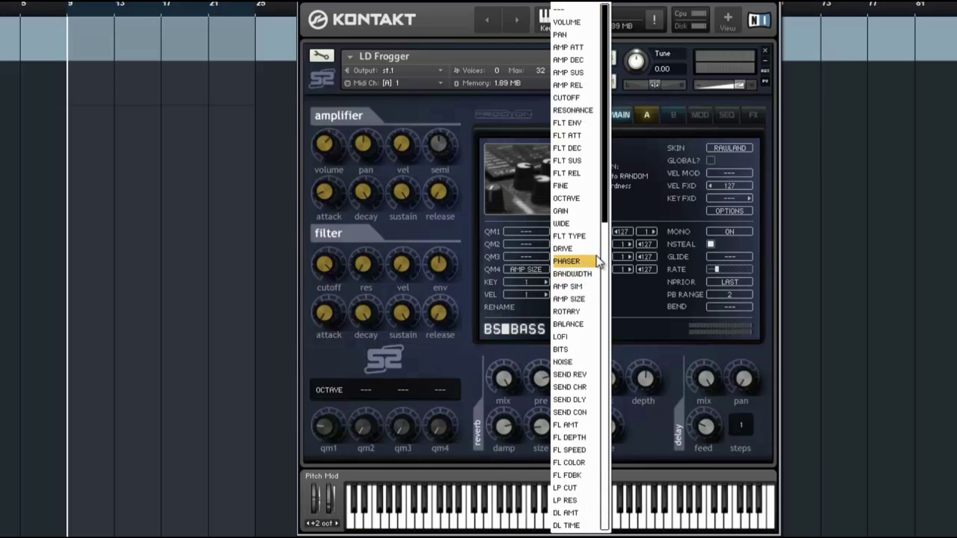
pyautogui.click(597, 258)
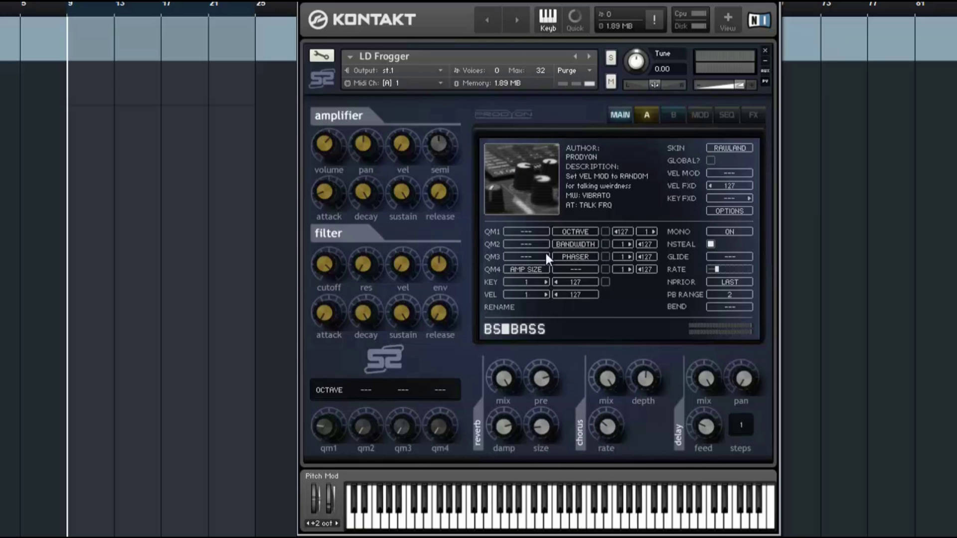
# - Clear the assigned targets of all four quick modulators
pyautogui.click(605, 257)
pyautogui.click(606, 231)
pyautogui.click(606, 244)
pyautogui.click(605, 269)
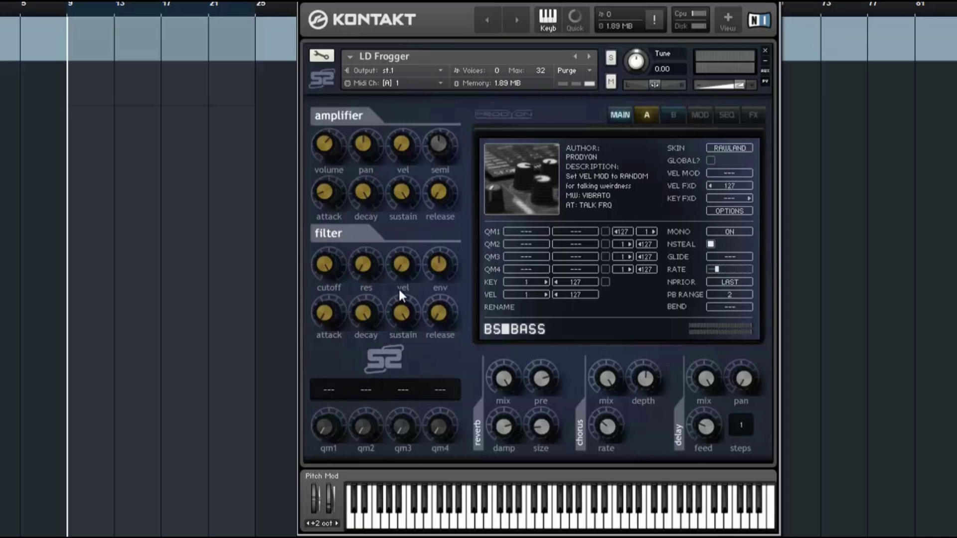
# - Browse the QM1 target list down to the QMOD and the QM low and high entries
pyautogui.click(567, 234)
pyautogui.moveTo(558, 205); pyautogui.dragTo(546, 510)
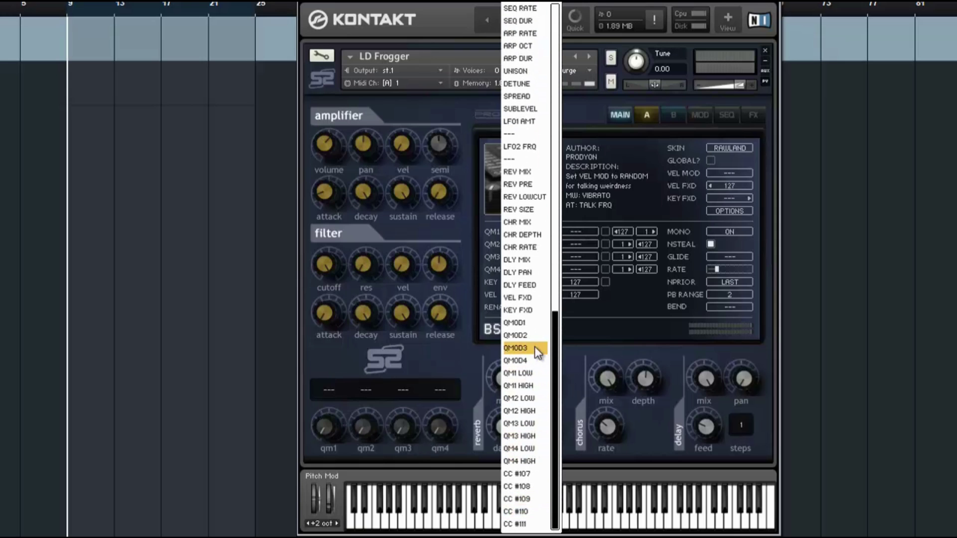
pyautogui.click(533, 336)
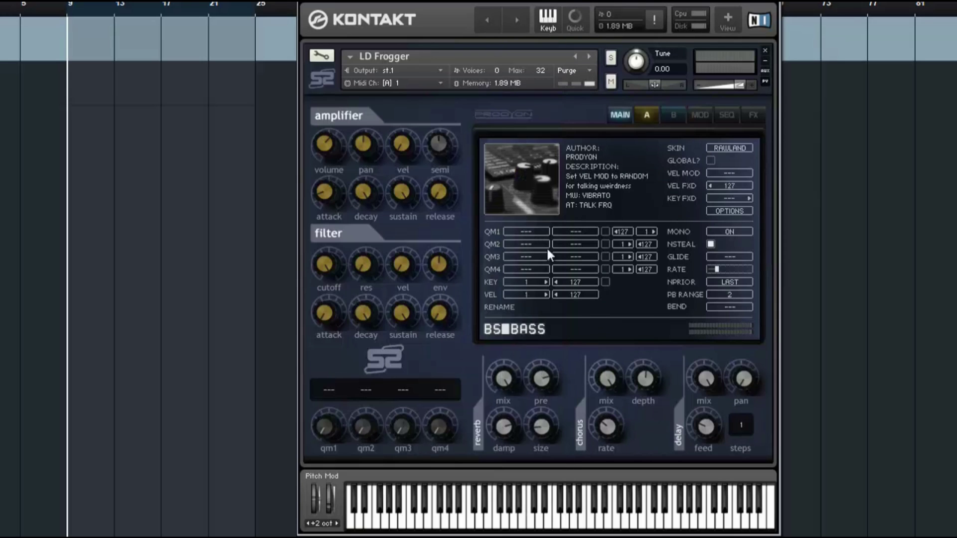
pyautogui.click(569, 232)
pyautogui.moveTo(556, 249); pyautogui.dragTo(555, 515)
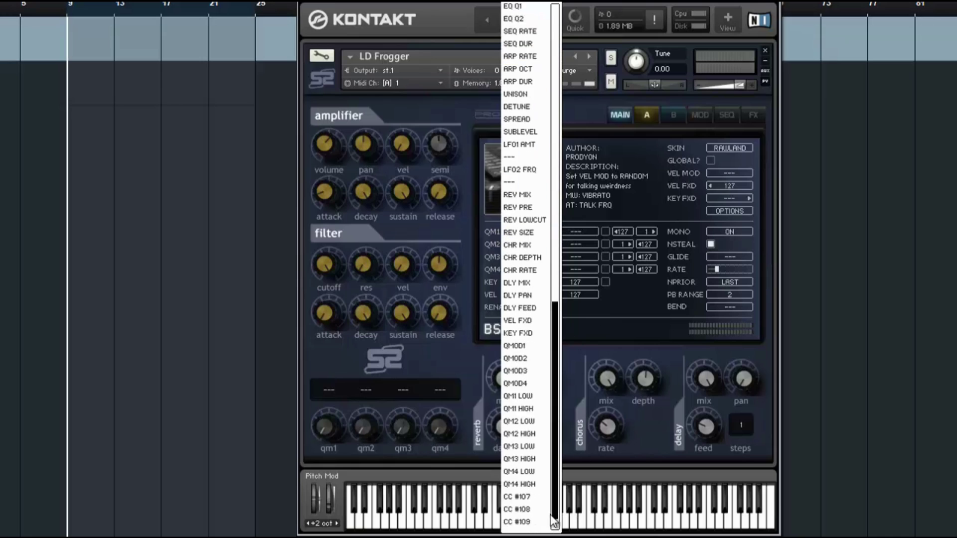
pyautogui.click(535, 338)
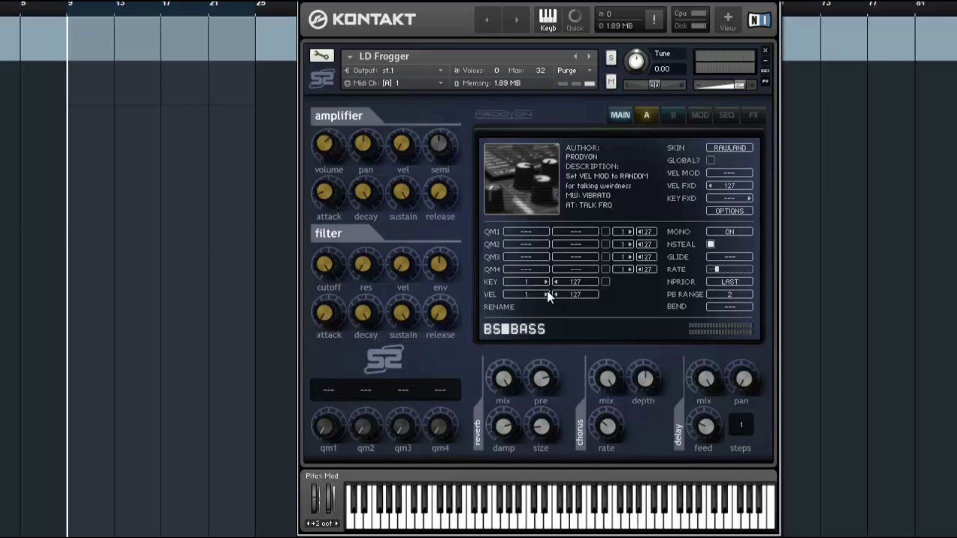
# - Try adjusting the lower and upper limits of the patch's key range
pyautogui.moveTo(526, 282); pyautogui.dragTo(591, 280)
pyautogui.click(578, 282)
# - Set the instrument skin to DEFAULT and the velocity mode to FIXED
pyautogui.click(732, 146)
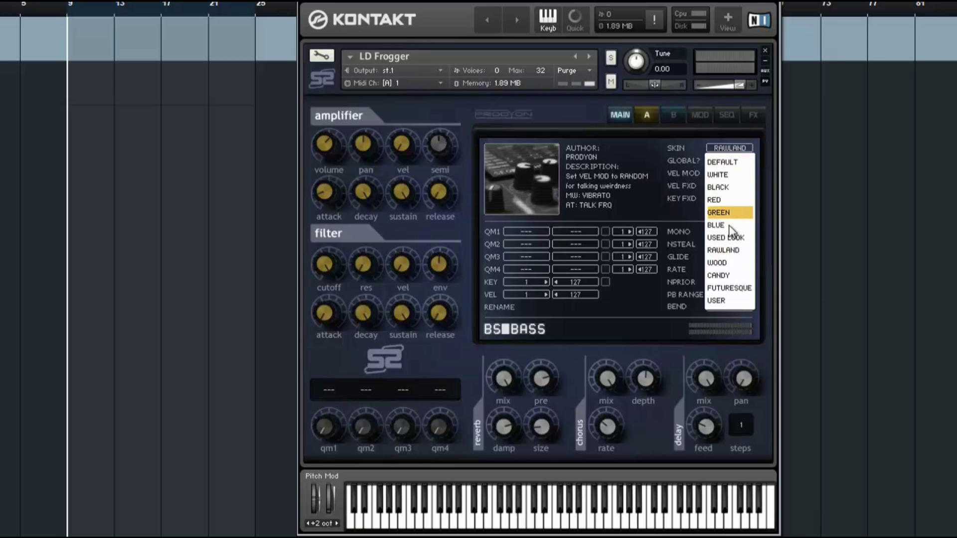
pyautogui.click(669, 352)
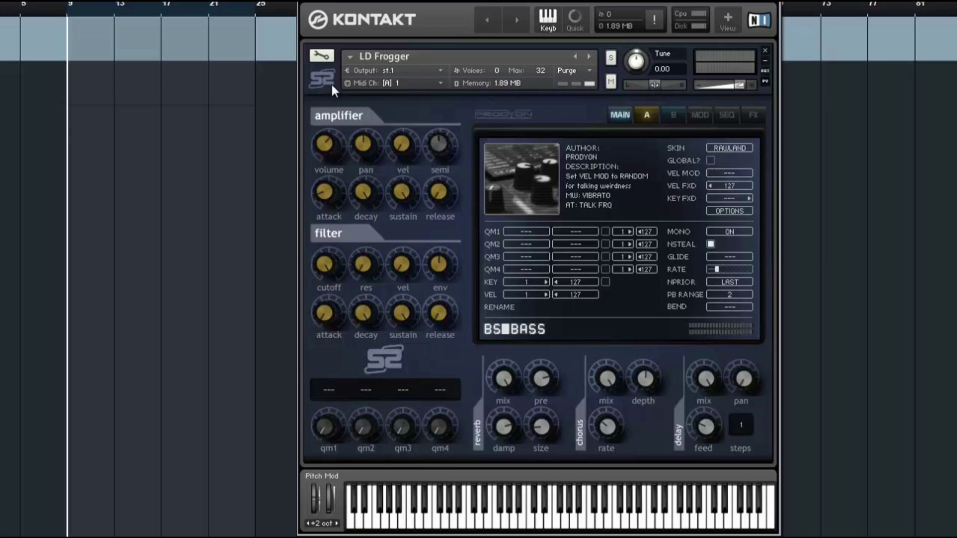
pyautogui.click(716, 150)
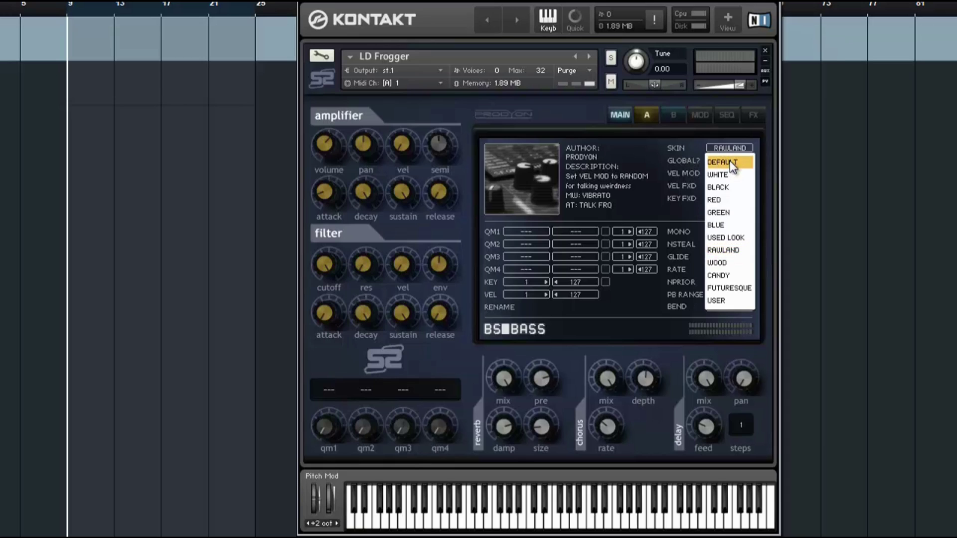
pyautogui.click(730, 160)
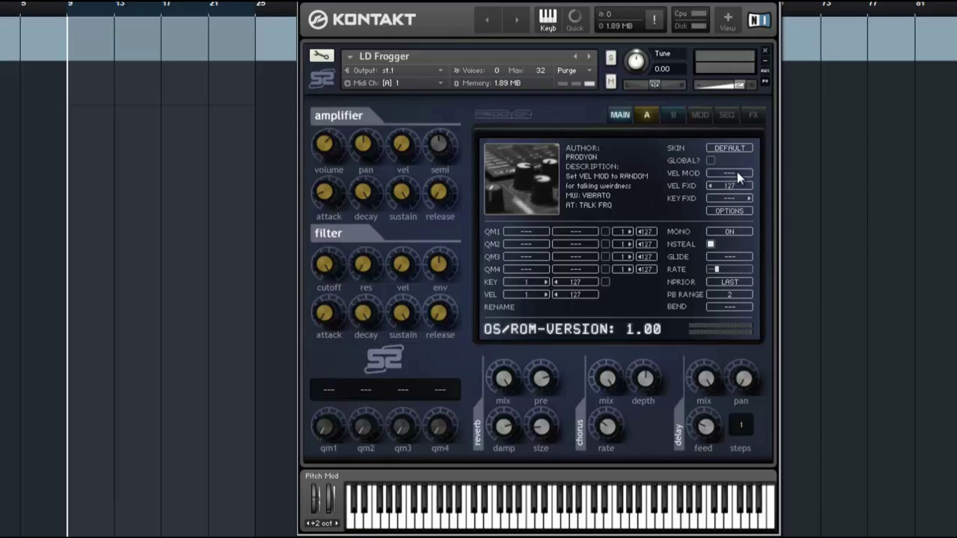
pyautogui.click(737, 174)
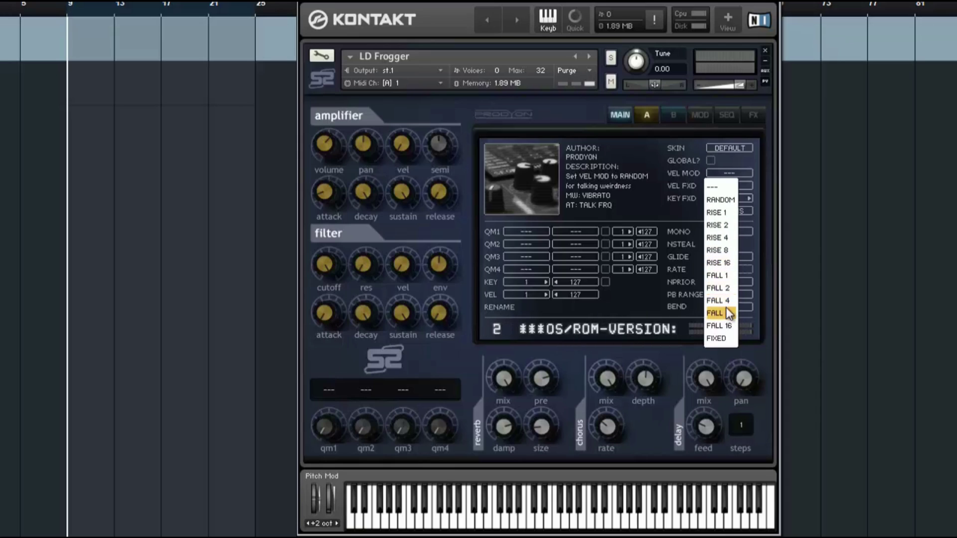
pyautogui.click(723, 338)
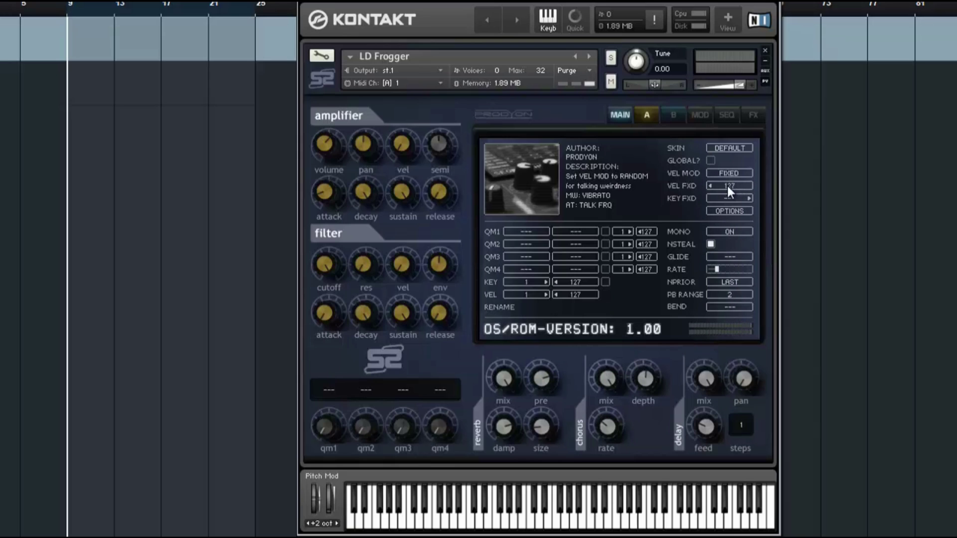
# - Try lowering the fixed velocity value (VEL FXD) and set the velocity mode to ---
pyautogui.moveTo(728, 187); pyautogui.dragTo(710, 190)
pyautogui.moveTo(617, 198); pyautogui.dragTo(696, 184)
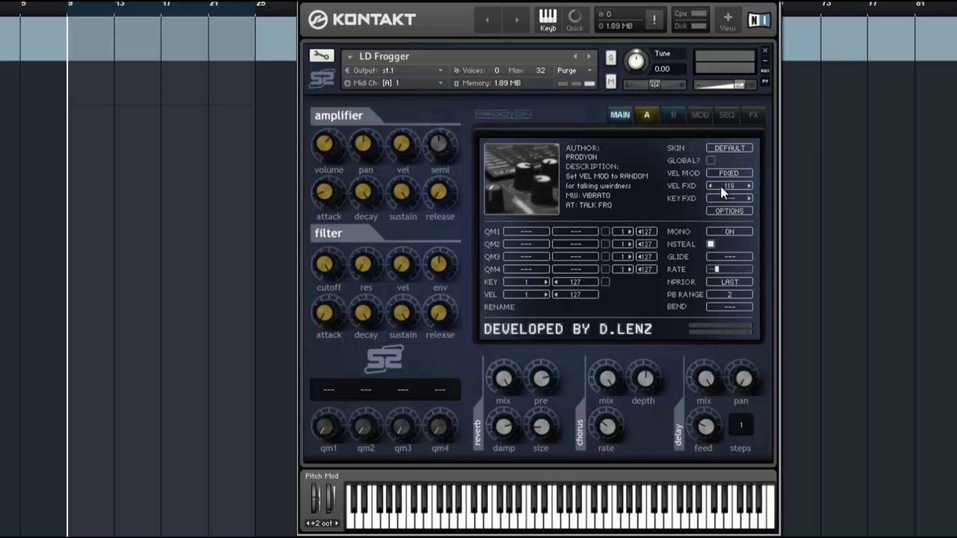
pyautogui.click(728, 173)
pyautogui.click(720, 184)
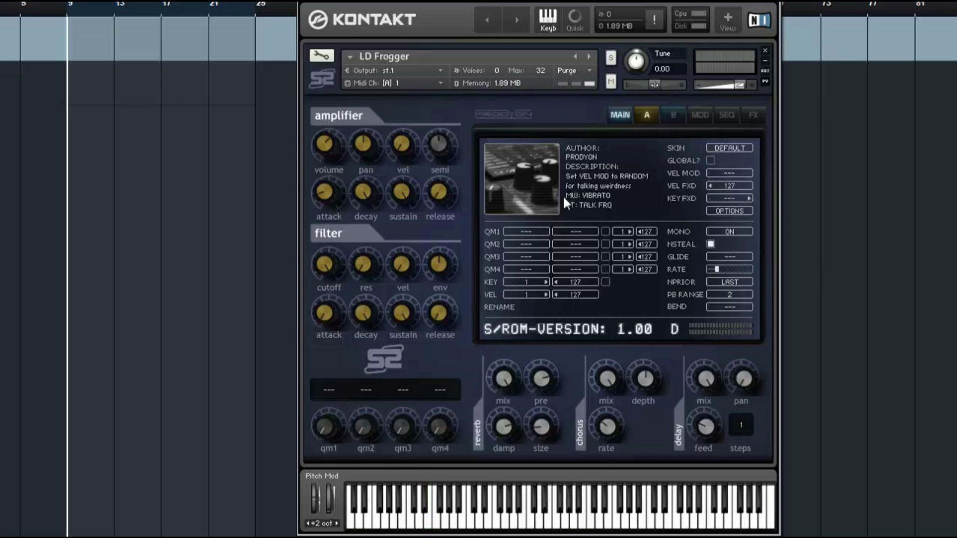
# - Look through the QMOD and setup load and save options, view the layer, MOD, SEQ and FX pages, and return to MAIN
pyautogui.click(734, 210)
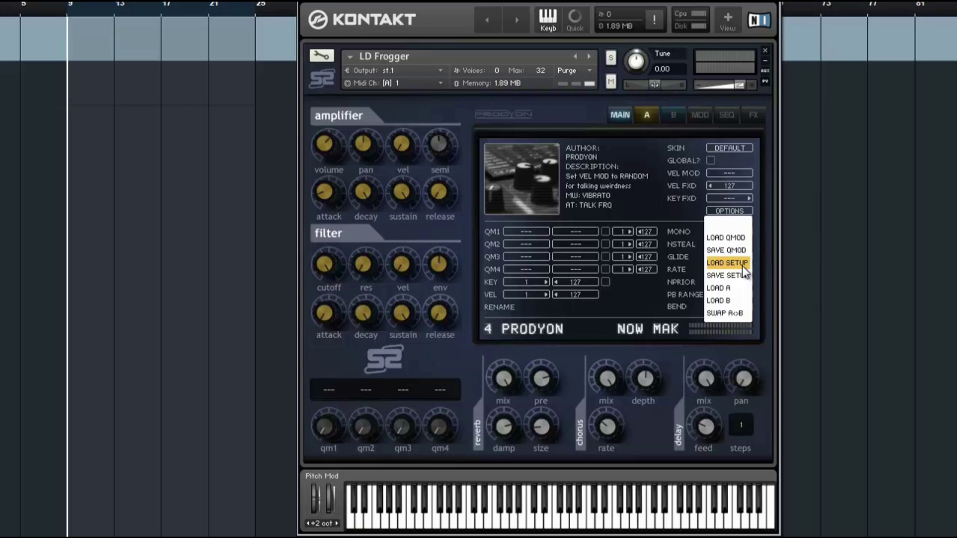
pyautogui.click(602, 111)
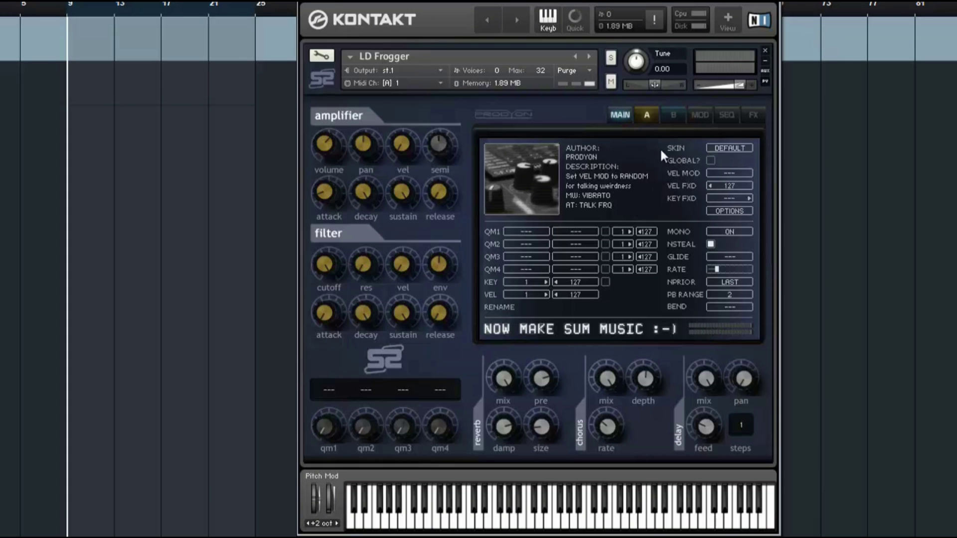
pyautogui.click(651, 114)
pyautogui.click(697, 113)
pyautogui.click(727, 117)
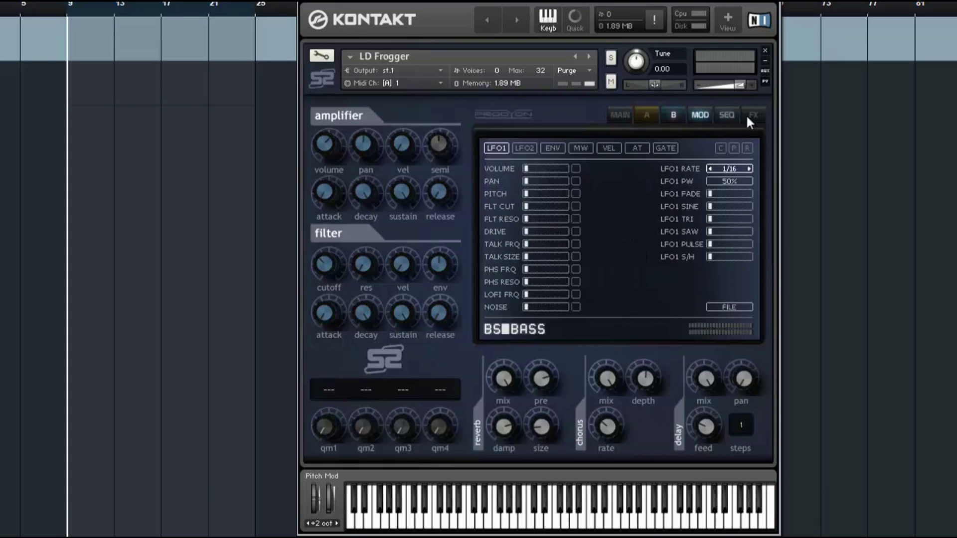
pyautogui.click(752, 116)
pyautogui.click(622, 115)
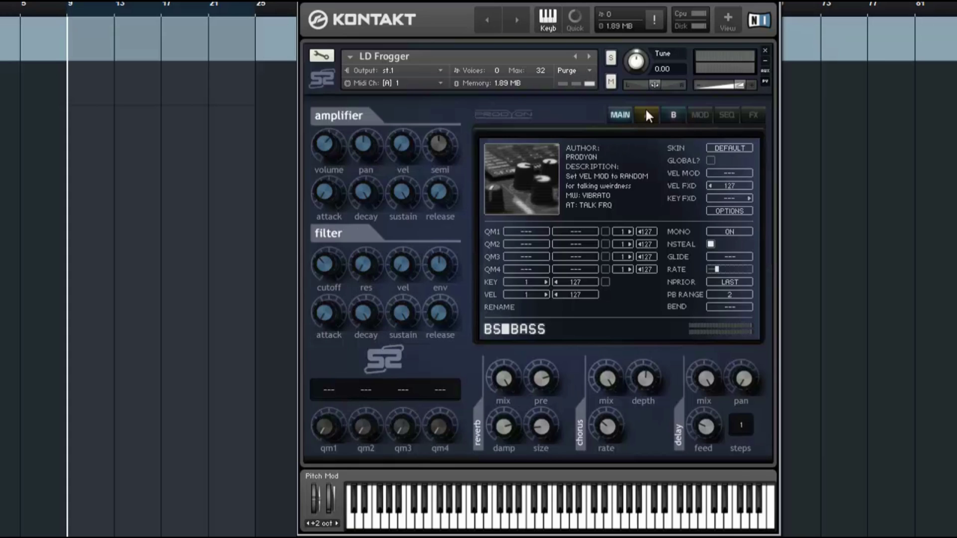
# - Examine the LOAD A, LOAD B and SWAP A<>B options for exchanging the two layers
pyautogui.click(734, 211)
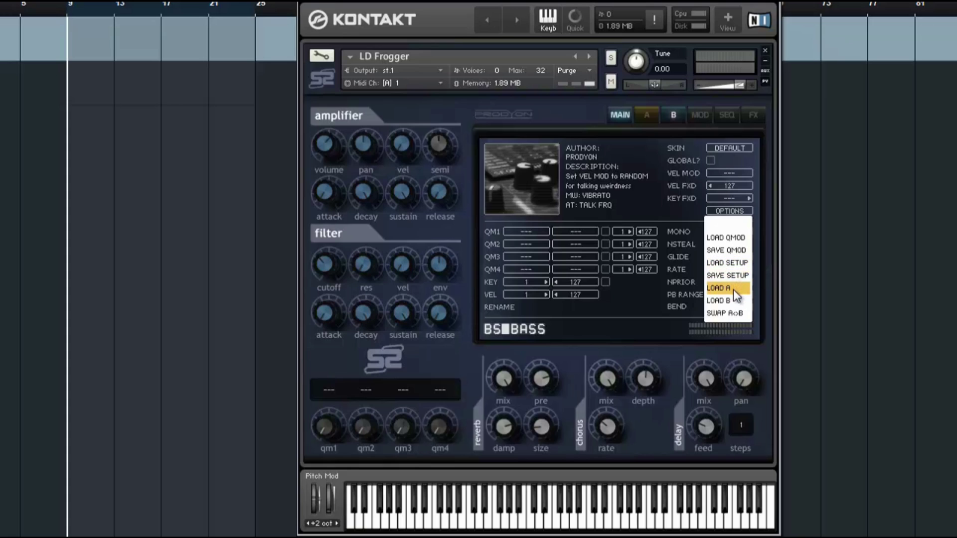
pyautogui.click(644, 116)
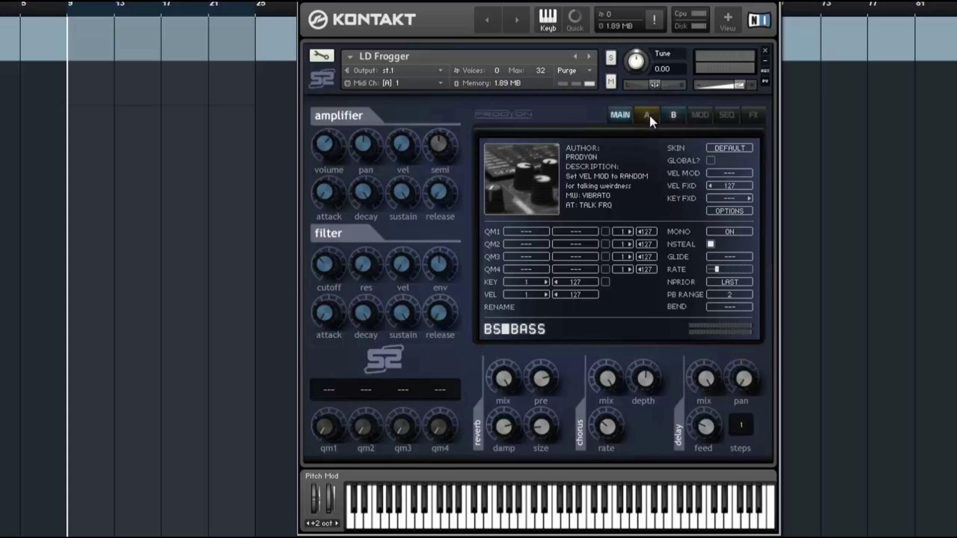
pyautogui.click(649, 116)
pyautogui.click(649, 120)
pyautogui.click(728, 211)
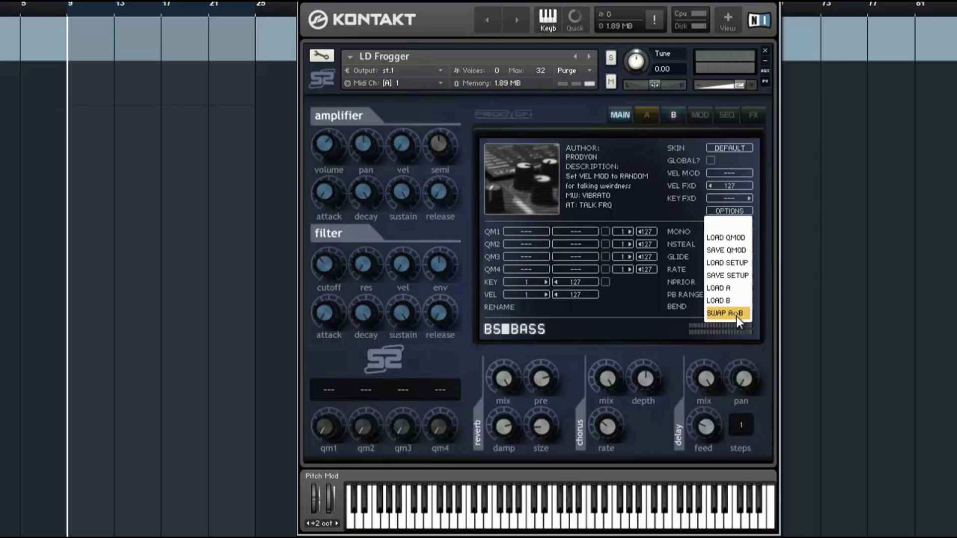
pyautogui.click(627, 348)
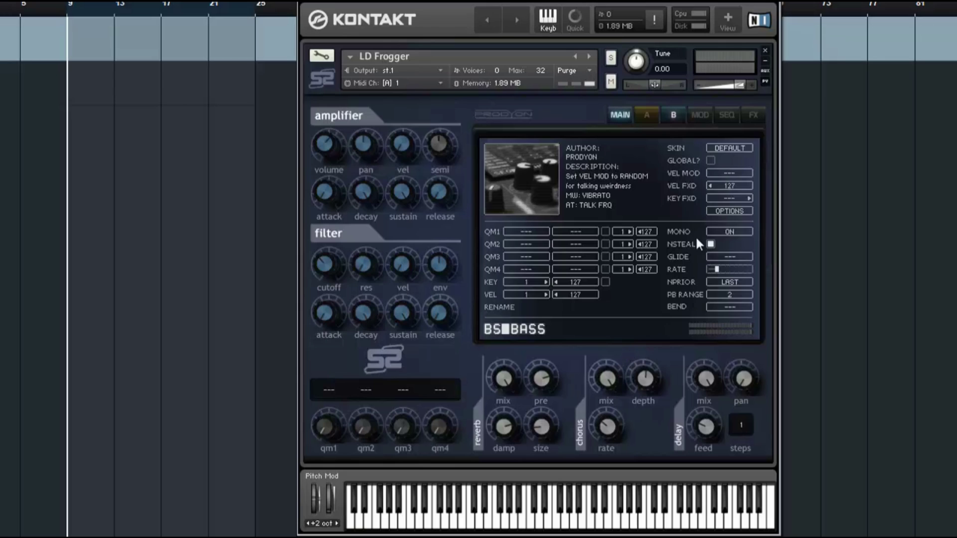
# - Set the mono mode to ---, disable NSTEAL and raise the glide rate slightly
pyautogui.click(729, 232)
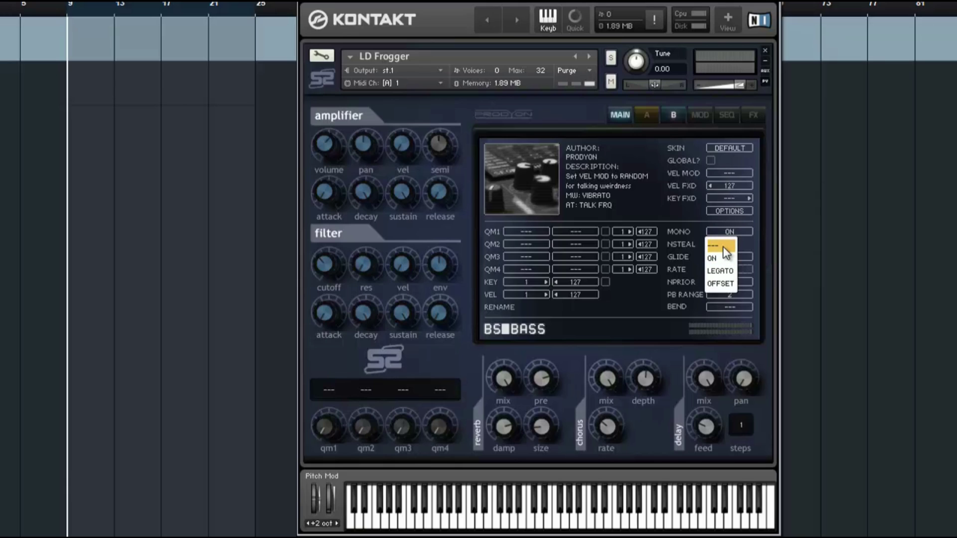
pyautogui.click(721, 249)
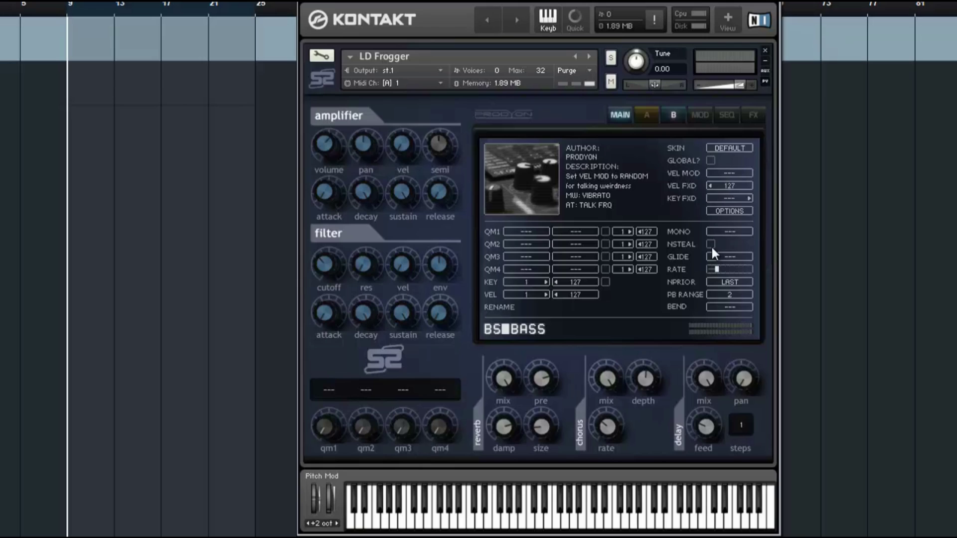
pyautogui.click(730, 257)
pyautogui.click(719, 273)
# - Review the note priority choices from LAST to HIGH and set the pitch bend range to 2
pyautogui.click(736, 280)
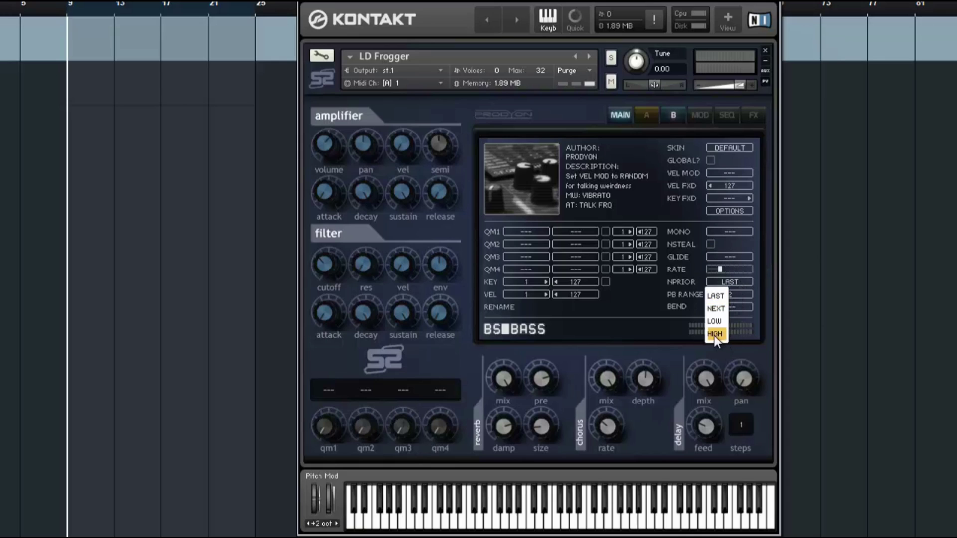
pyautogui.click(697, 343)
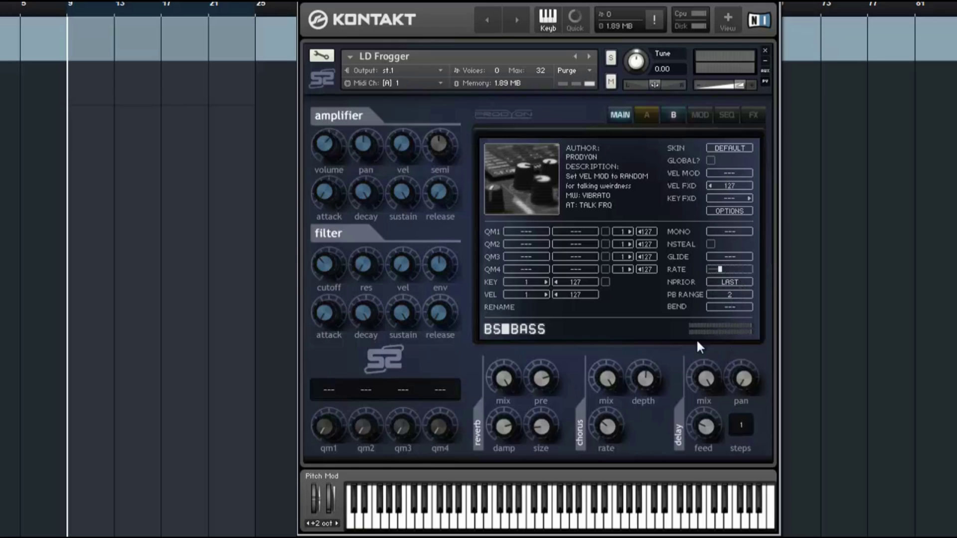
pyautogui.click(734, 293)
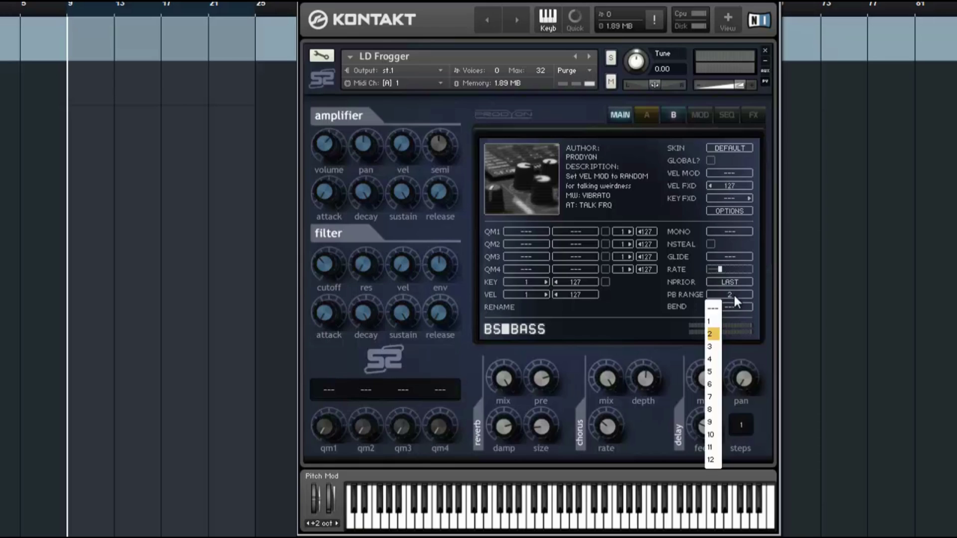
pyautogui.click(716, 333)
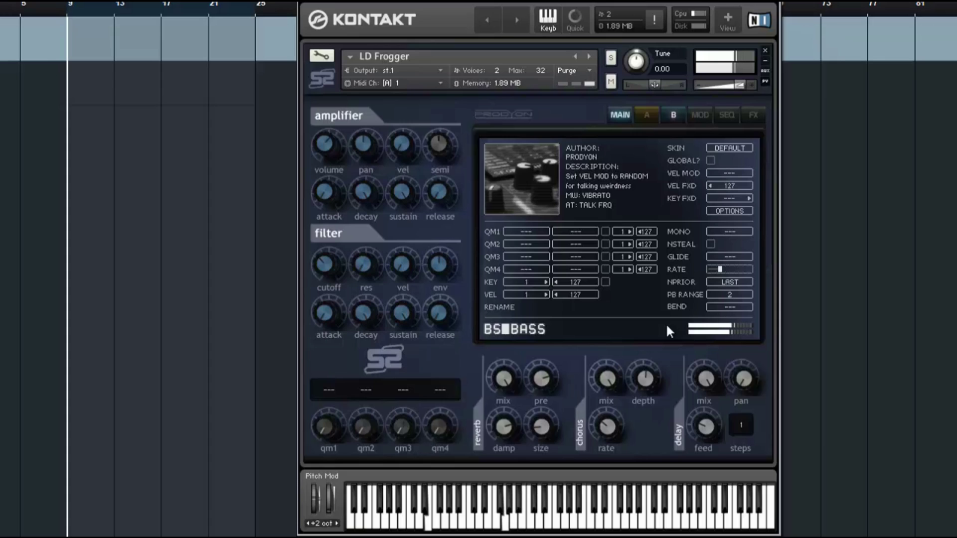
# - Set the pitch bend mode to LAST and look over its other choices
pyautogui.click(731, 307)
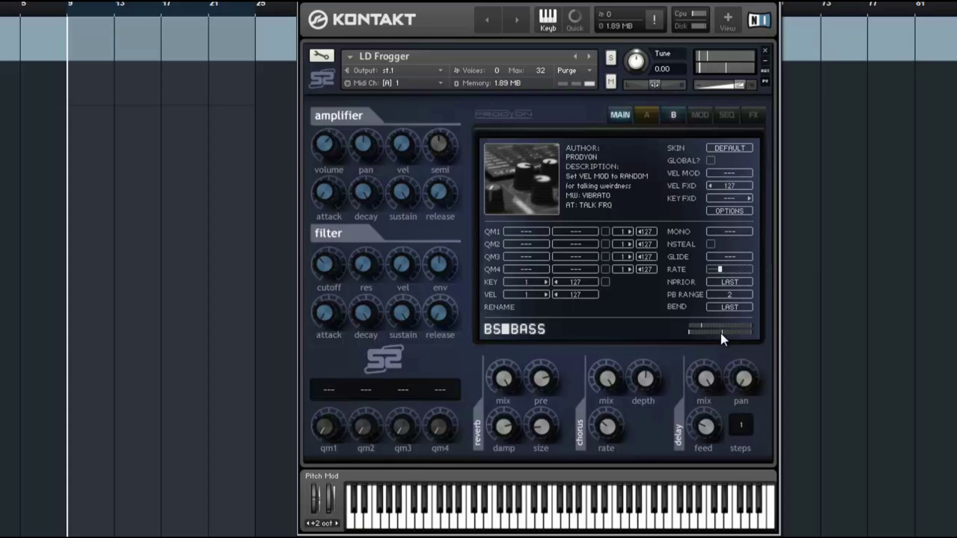
pyautogui.click(728, 310)
pyautogui.click(717, 348)
# - Compare the sound settings of layers A and B, ending on layer A's page
pyautogui.moveTo(730, 85)
pyautogui.click(646, 115)
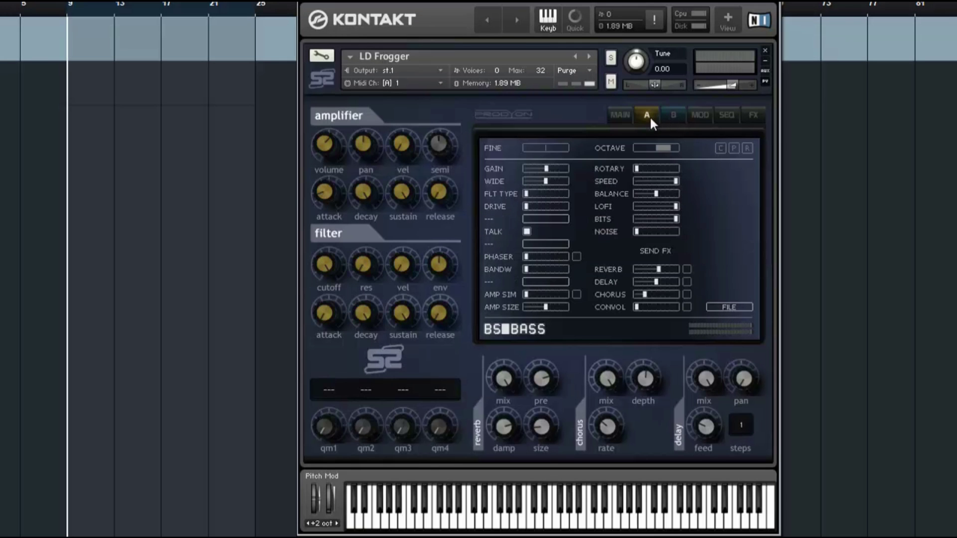
pyautogui.click(670, 117)
pyautogui.click(649, 114)
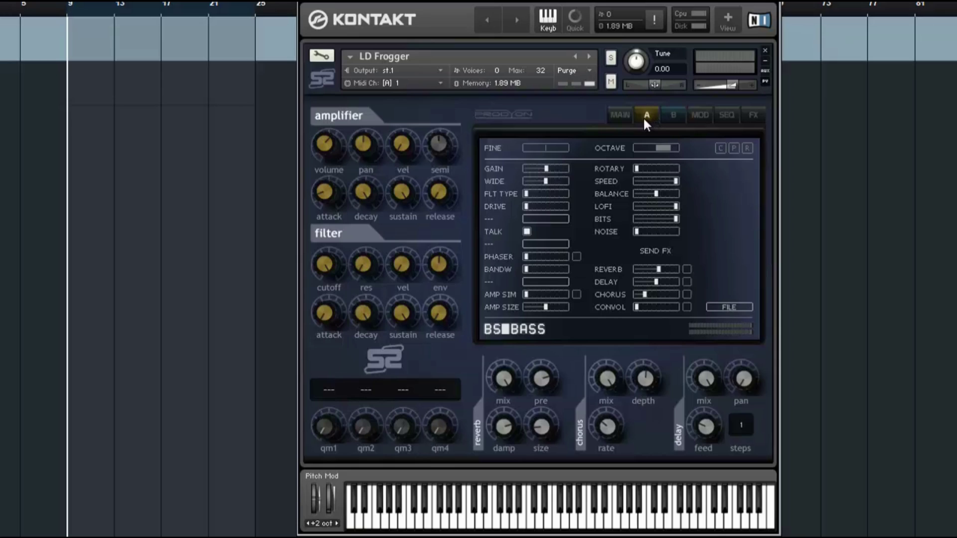
pyautogui.click(671, 119)
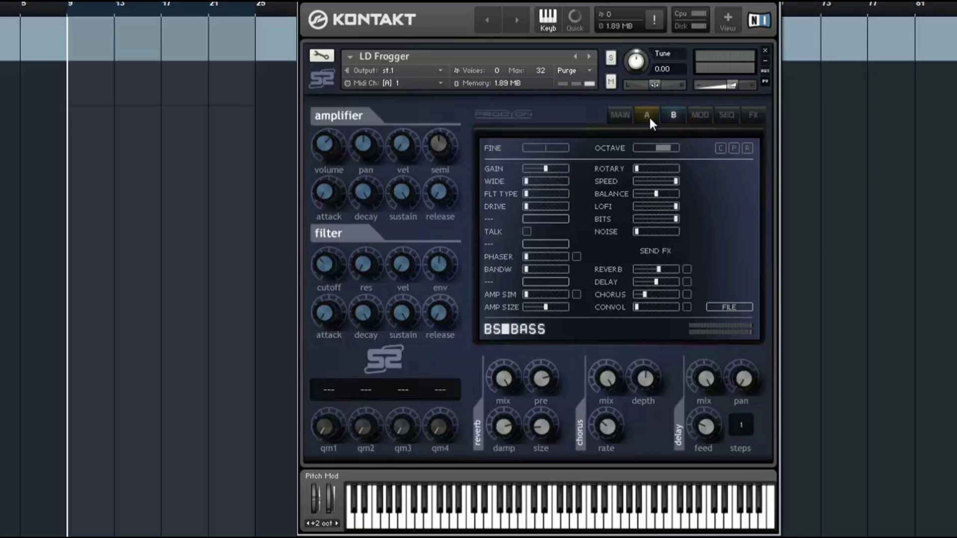
pyautogui.click(649, 119)
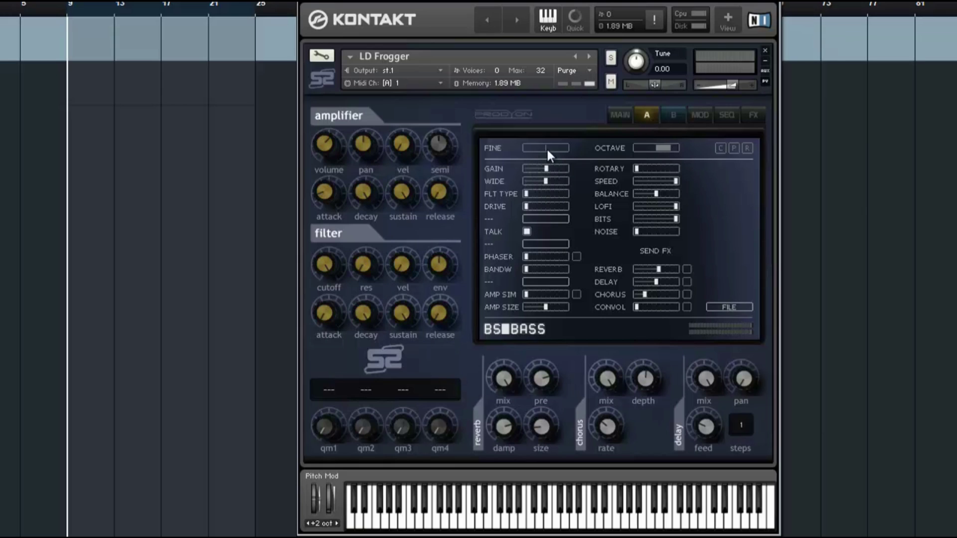
# - Try out layer A's fine tuning, gain and stereo width, and center its octave setting
pyautogui.moveTo(546, 147); pyautogui.dragTo(540, 143)
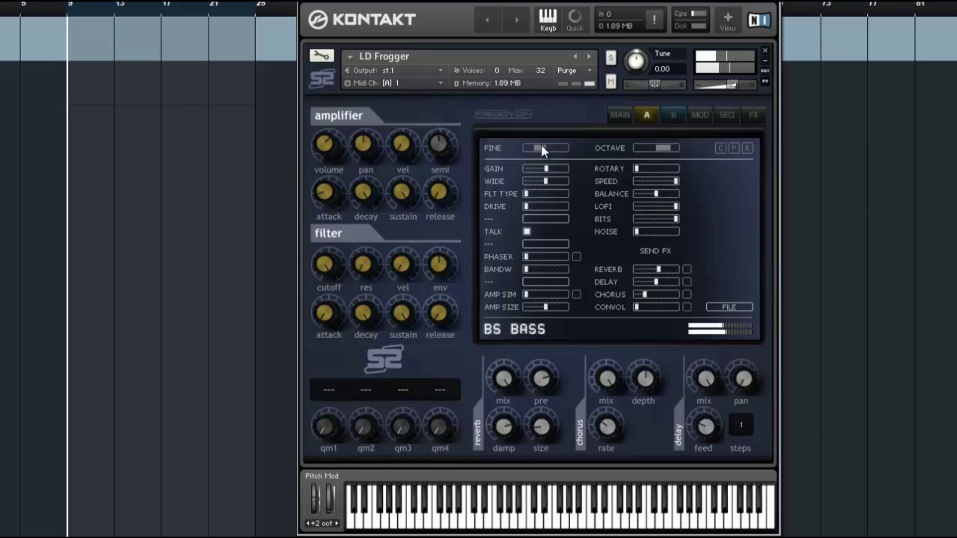
pyautogui.moveTo(660, 146); pyautogui.dragTo(666, 151)
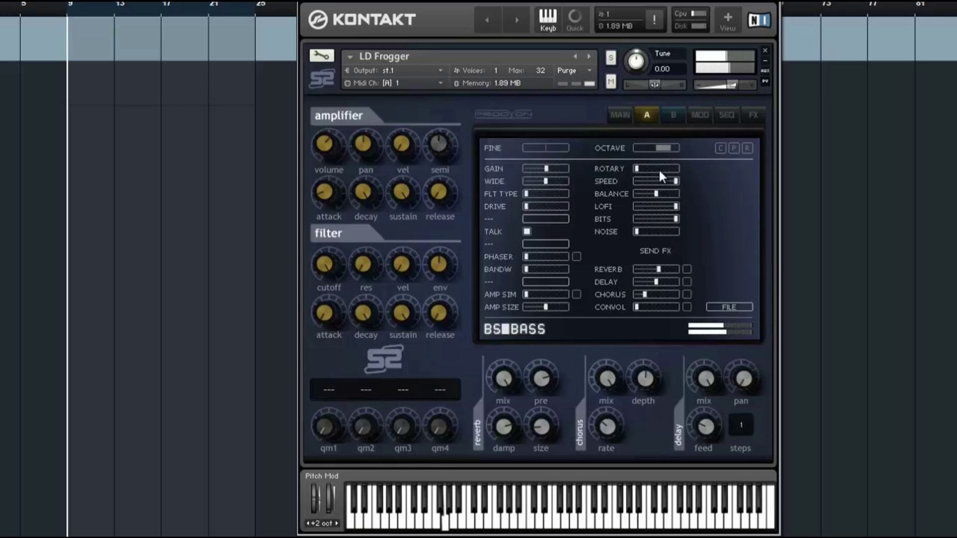
pyautogui.moveTo(549, 167)
pyautogui.mouseDown()
pyautogui.moveTo(501, 171)
pyautogui.moveTo(564, 170)
pyautogui.moveTo(547, 171)
pyautogui.mouseUp()
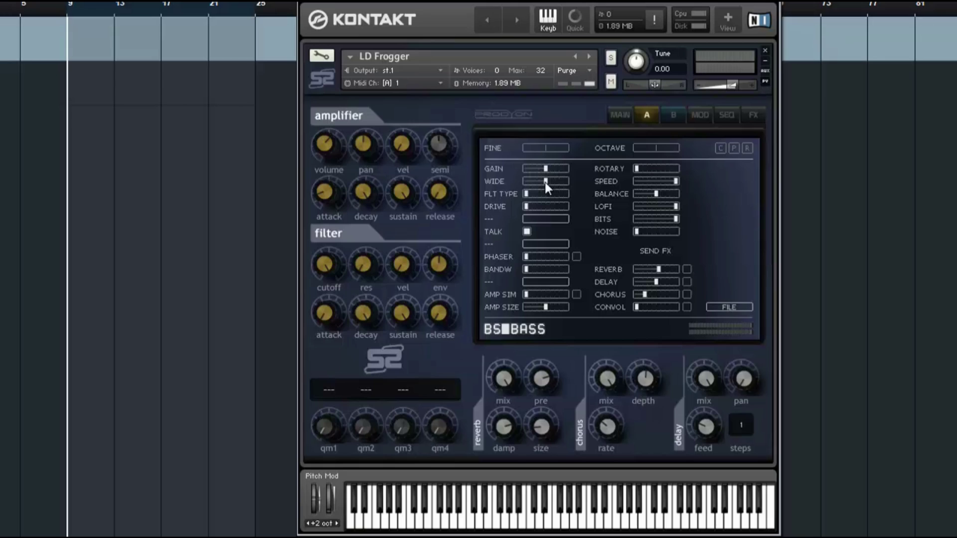
pyautogui.moveTo(599, 179); pyautogui.dragTo(618, 178)
pyautogui.click(549, 181)
# - Try out layer A's filter type and full drive together with different filter resonance and cutoff amounts
pyautogui.moveTo(531, 193)
pyautogui.mouseDown()
pyautogui.moveTo(560, 205)
pyautogui.moveTo(543, 194)
pyautogui.mouseUp()
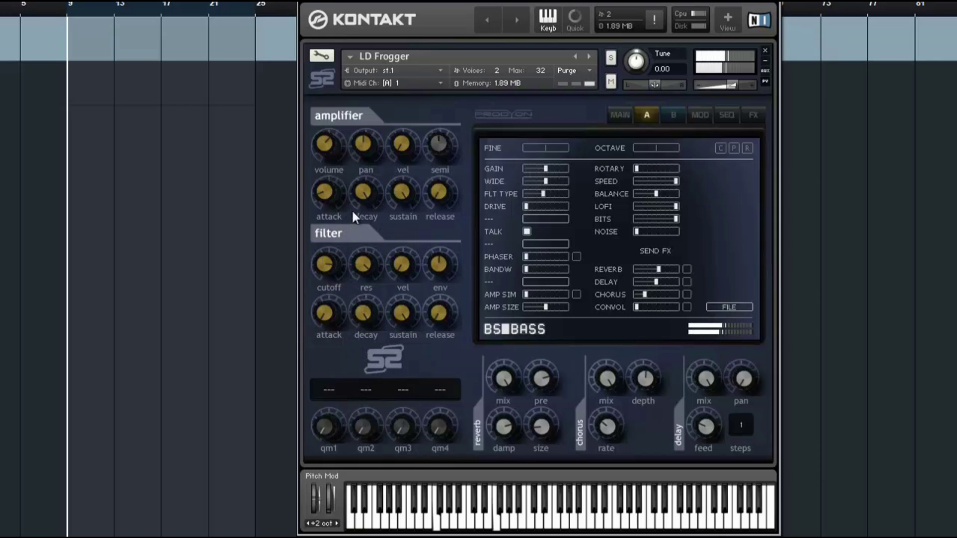
pyautogui.moveTo(541, 192); pyautogui.dragTo(588, 205)
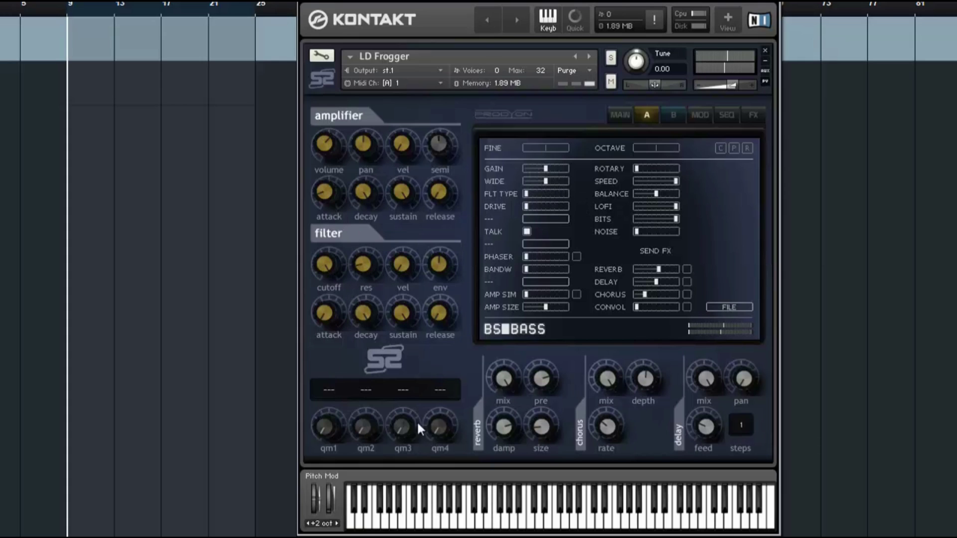
pyautogui.moveTo(533, 205); pyautogui.dragTo(684, 216)
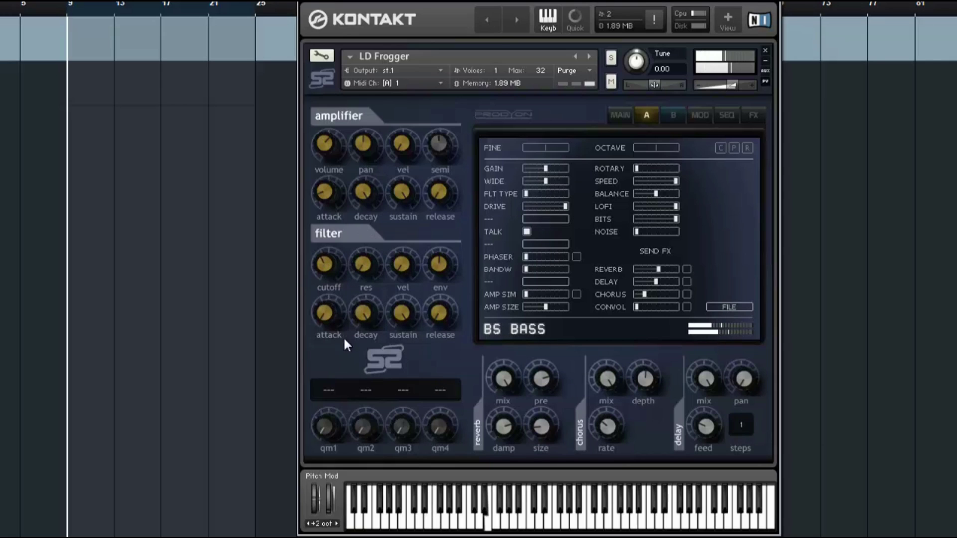
pyautogui.moveTo(365, 261); pyautogui.dragTo(371, 180)
pyautogui.moveTo(334, 263); pyautogui.dragTo(346, 224)
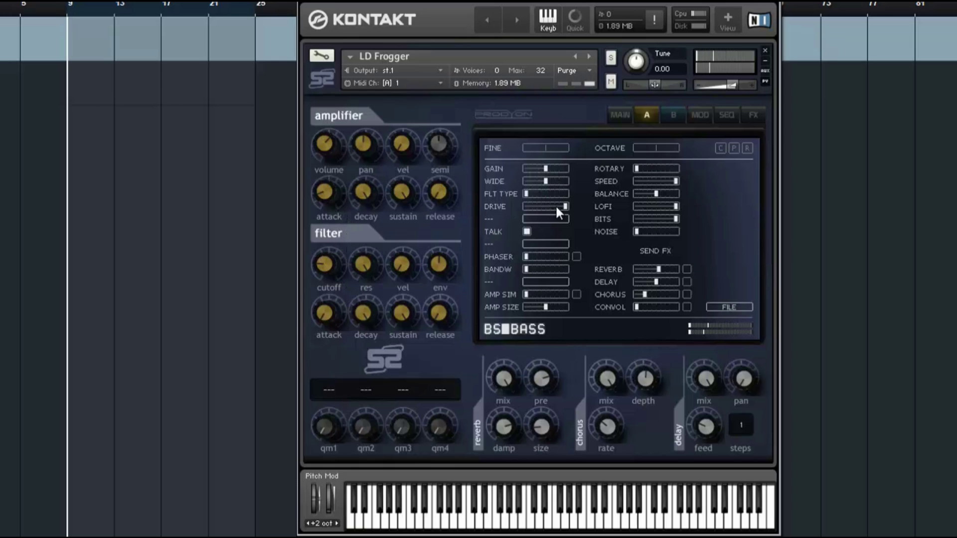
pyautogui.moveTo(555, 204); pyautogui.dragTo(401, 219)
# - Turn off layer A's TALK effect, and try the phaser at varying amounts before disabling it
pyautogui.click(526, 232)
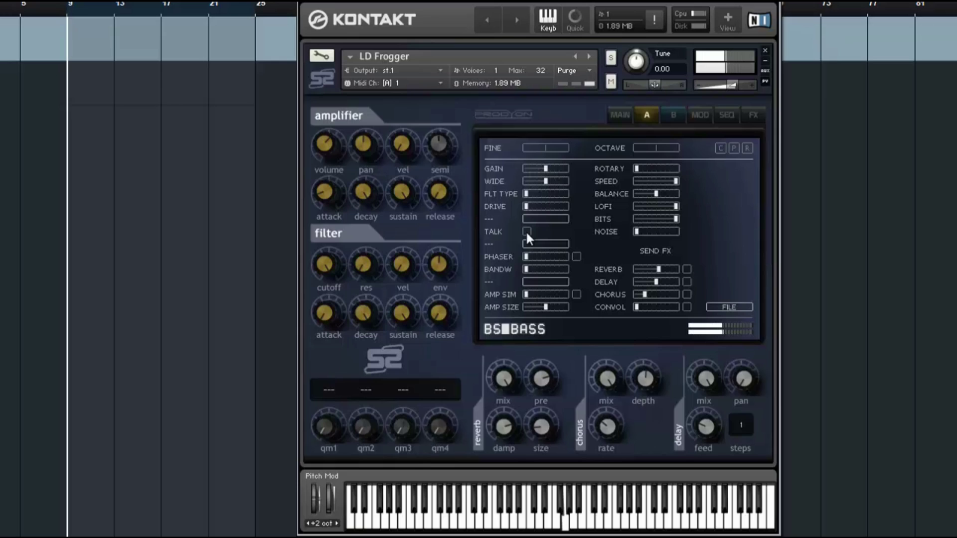
pyautogui.click(576, 256)
pyautogui.moveTo(526, 256); pyautogui.dragTo(686, 271)
pyautogui.moveTo(545, 258); pyautogui.dragTo(670, 270)
pyautogui.moveTo(559, 257); pyautogui.dragTo(344, 309)
pyautogui.click(577, 256)
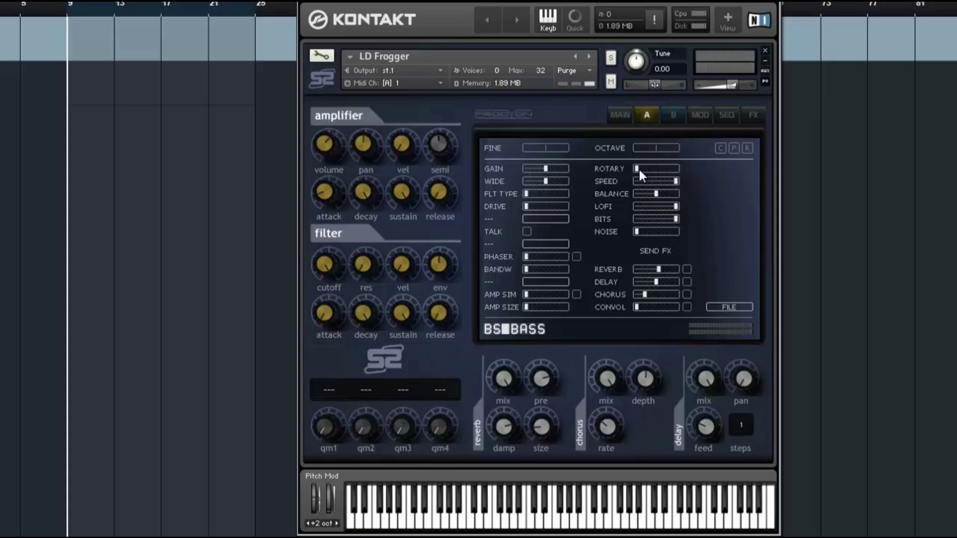
# - Try layer A's rotary effect at full amount with minimum speed and shifted balance, and lower the instrument's output volume
pyautogui.moveTo(645, 173); pyautogui.dragTo(800, 193)
pyautogui.moveTo(671, 182); pyautogui.dragTo(620, 182)
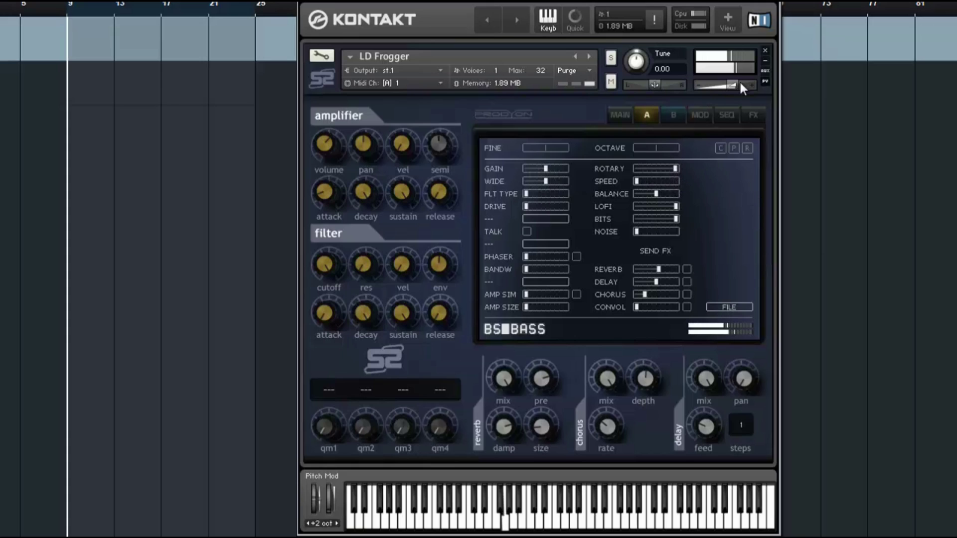
pyautogui.moveTo(734, 86); pyautogui.dragTo(708, 95)
pyautogui.moveTo(657, 193); pyautogui.dragTo(497, 182)
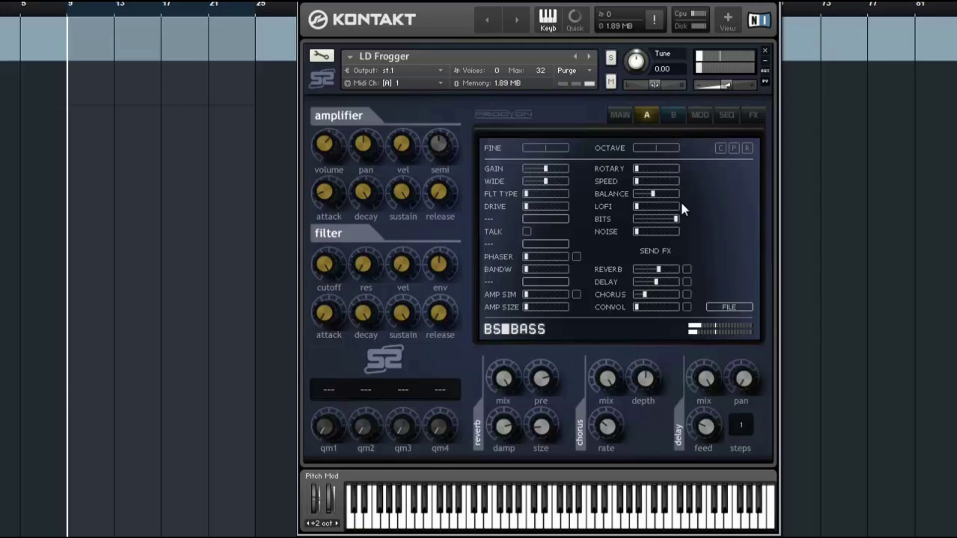
# - Reduce layer A's BITS to about half with LOFI at maximum, and try the noise before resetting it to zero
pyautogui.moveTo(657, 214); pyautogui.dragTo(566, 220)
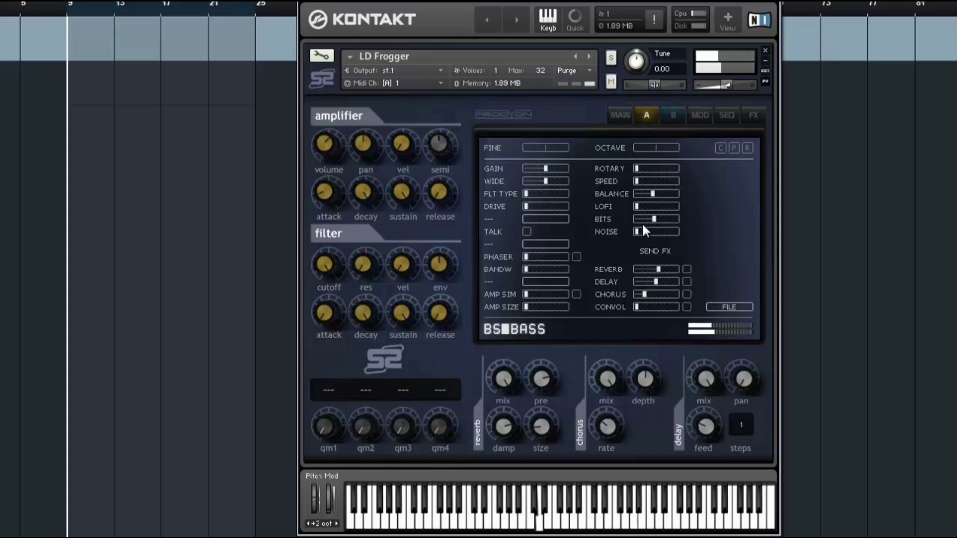
pyautogui.moveTo(657, 232); pyautogui.dragTo(749, 231)
pyautogui.moveTo(659, 204); pyautogui.dragTo(939, 214)
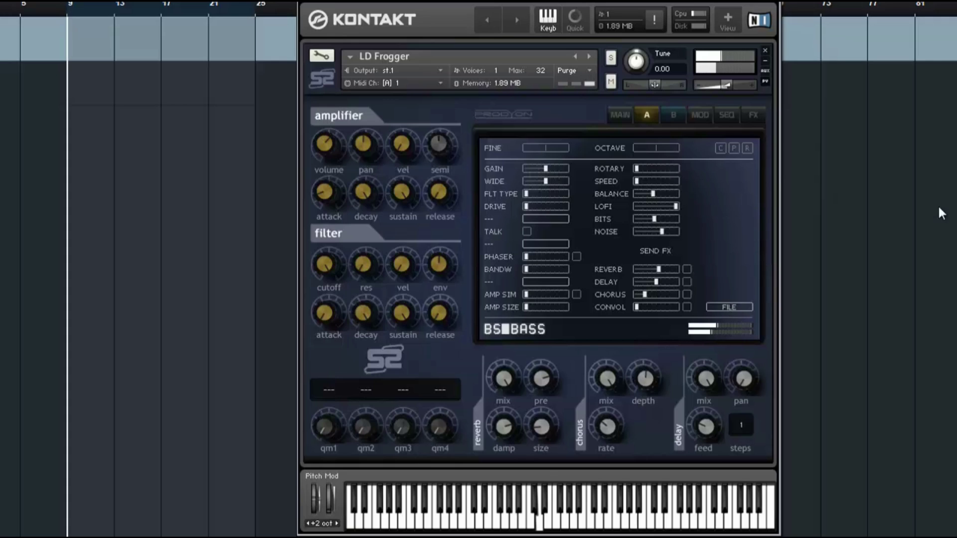
pyautogui.keyDown('ctrl'); pyautogui.click(672, 231); pyautogui.keyUp('ctrl')
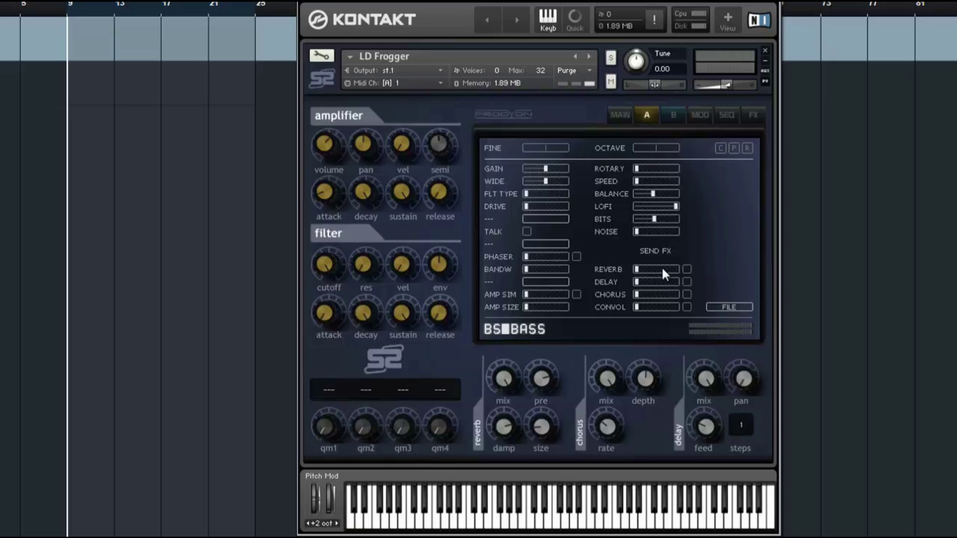
# - Try layer A's reverb send at maximum with an increased reverb size, and return the send to zero
pyautogui.moveTo(661, 267); pyautogui.dragTo(820, 273)
pyautogui.moveTo(546, 432); pyautogui.dragTo(554, 406)
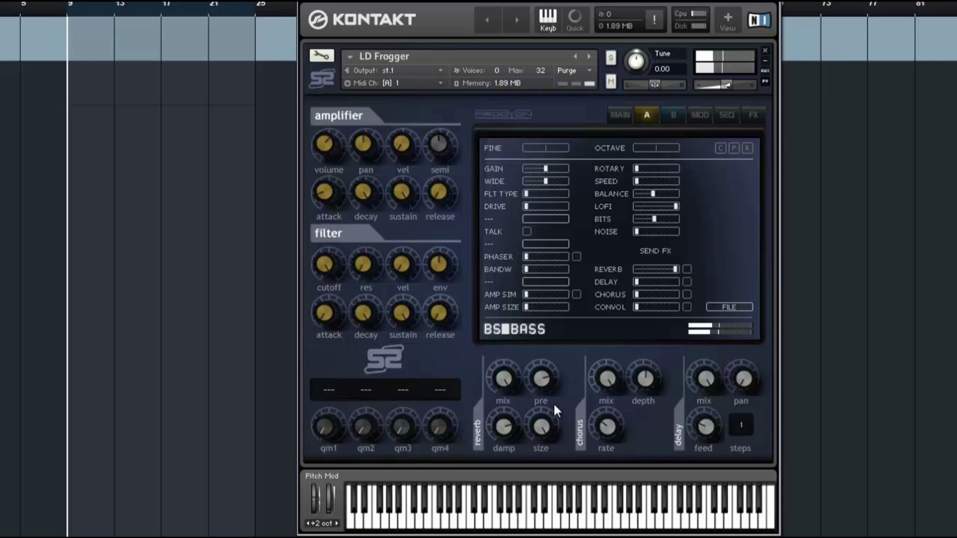
pyautogui.moveTo(675, 268); pyautogui.dragTo(782, 279)
# - Set the delay to 3 steps with more feedback, and try layer A's delay send and its toggle before resetting both
pyautogui.click(742, 426)
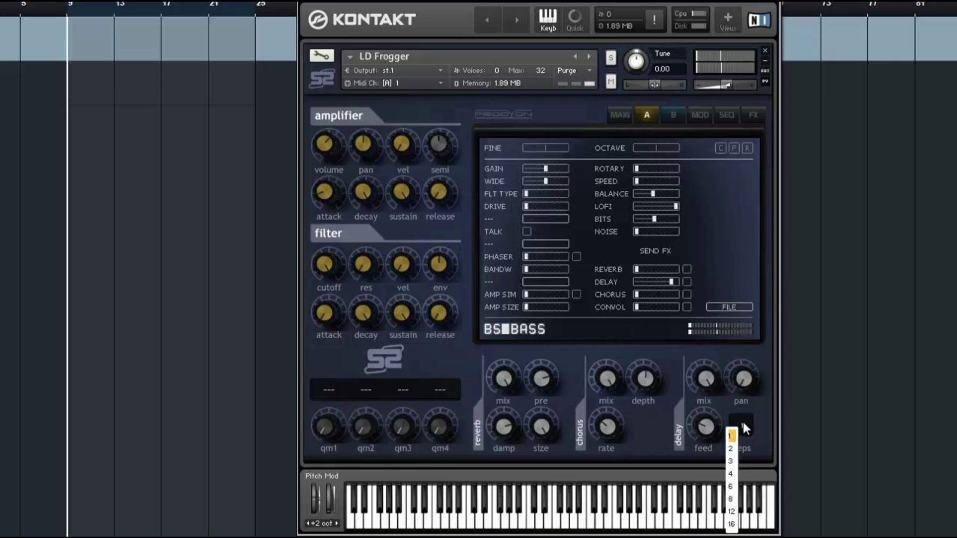
pyautogui.click(732, 461)
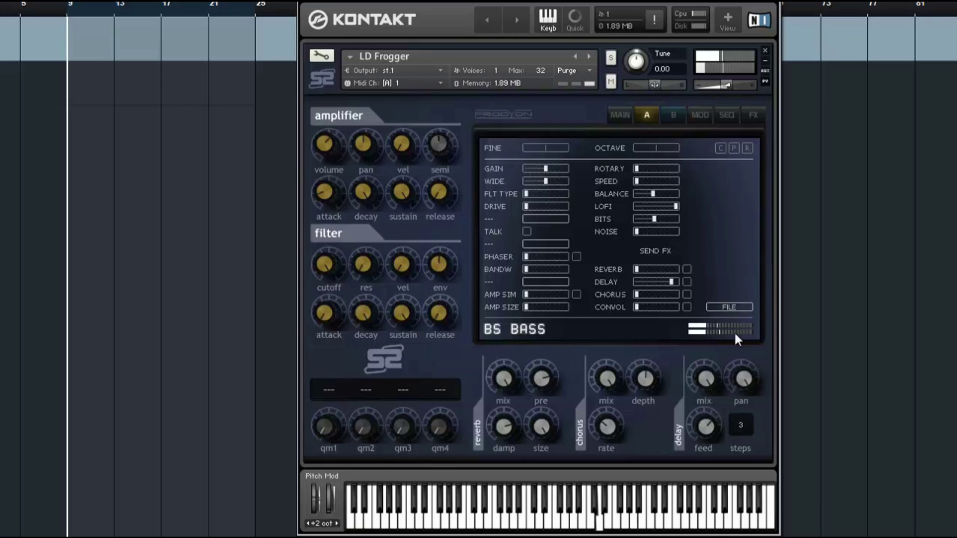
pyautogui.moveTo(671, 279)
pyautogui.mouseDown()
pyautogui.moveTo(633, 280)
pyautogui.moveTo(674, 286)
pyautogui.mouseUp()
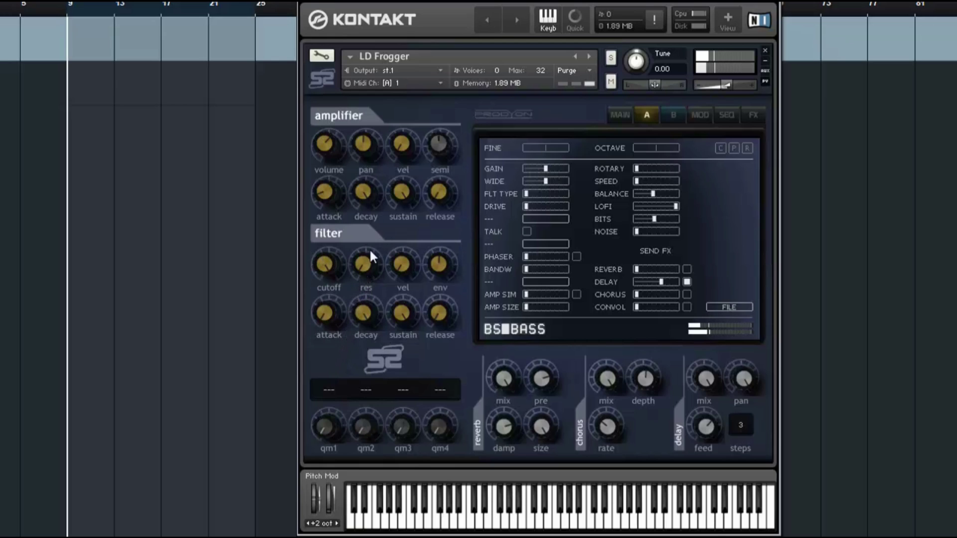
pyautogui.moveTo(682, 278); pyautogui.dragTo(723, 276)
pyautogui.click(686, 282)
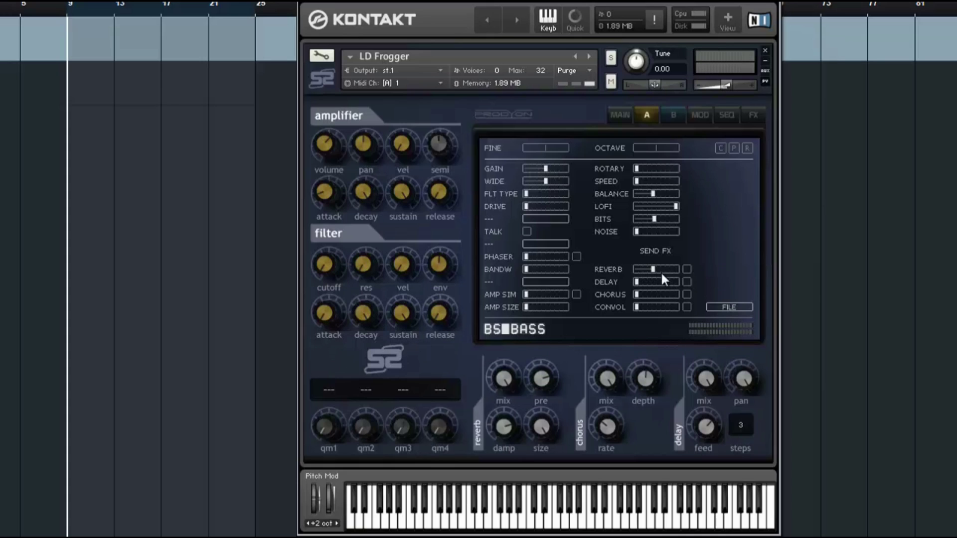
# - Try layer A's reverb send at about half with its toggle enabled, and reset both
pyautogui.click(687, 269)
pyautogui.moveTo(655, 268); pyautogui.dragTo(663, 268)
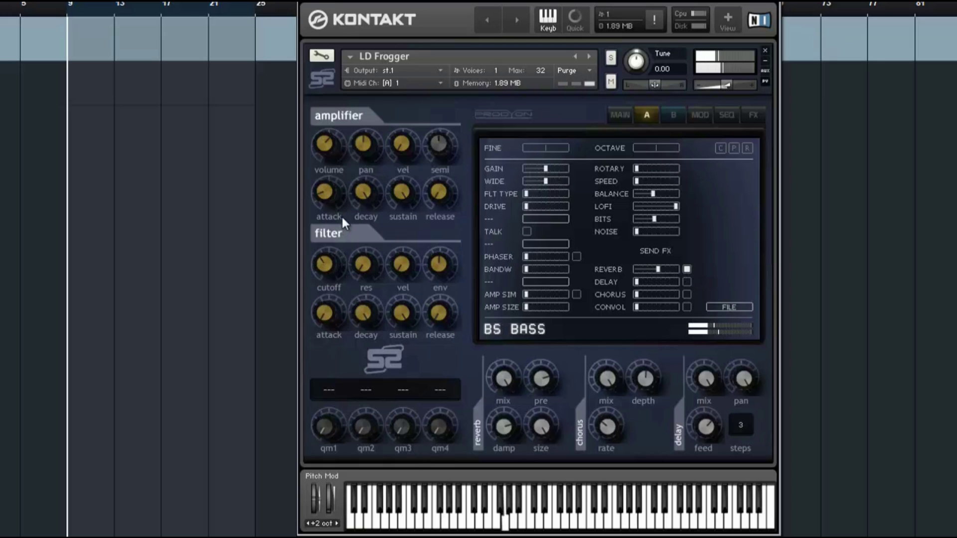
pyautogui.moveTo(658, 269); pyautogui.dragTo(634, 269)
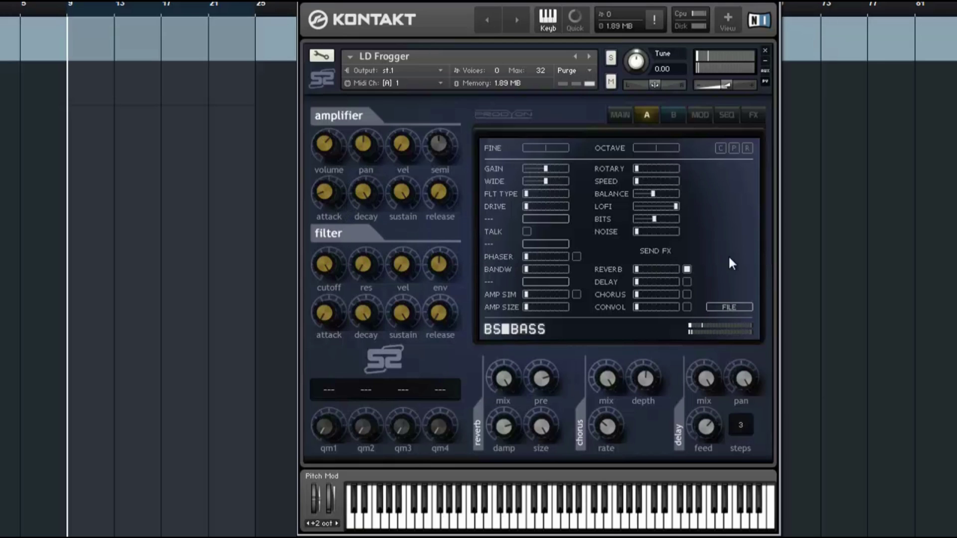
pyautogui.click(686, 270)
# - Try layer A's chorus send at about half and its convolution send at a high amount, and return both to zero
pyautogui.moveTo(649, 294); pyautogui.dragTo(659, 294)
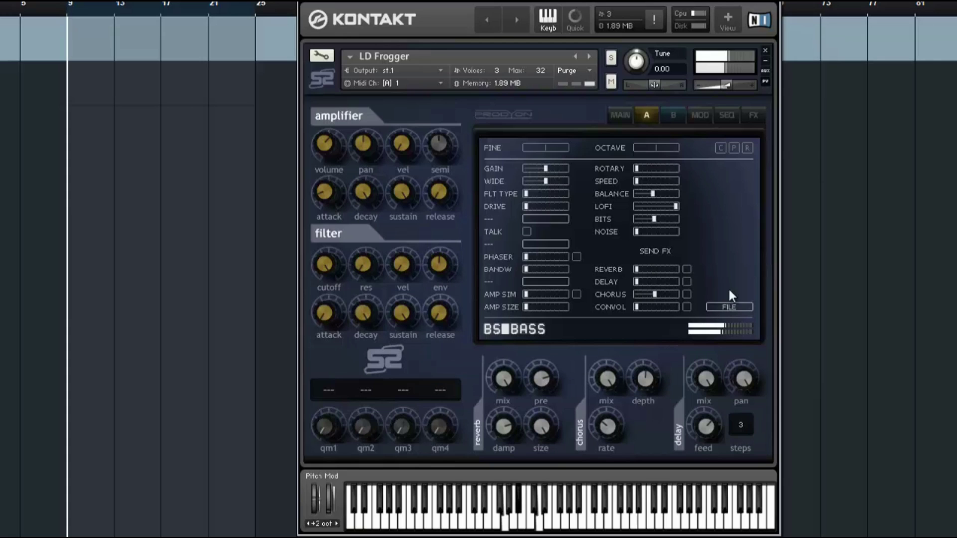
pyautogui.moveTo(661, 294); pyautogui.dragTo(791, 304)
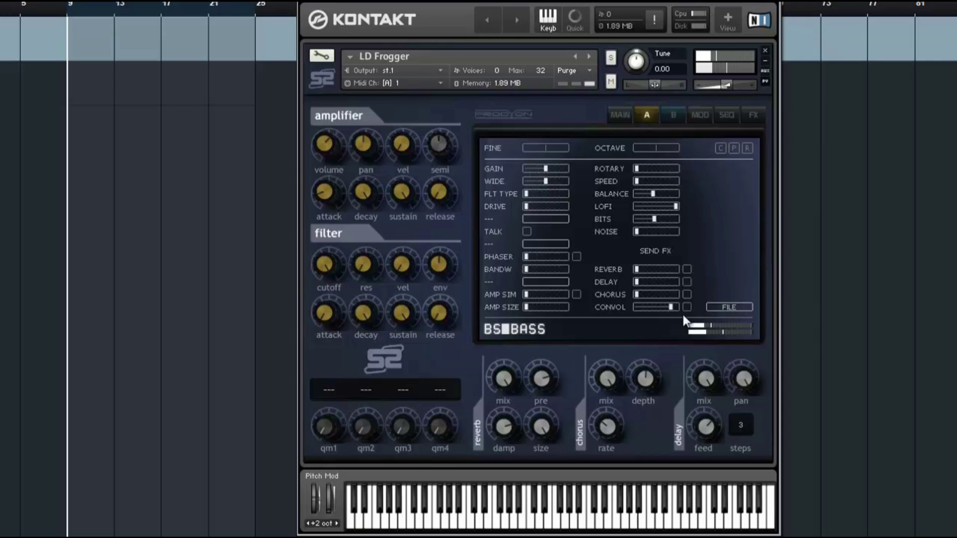
pyautogui.moveTo(674, 303); pyautogui.dragTo(648, 306)
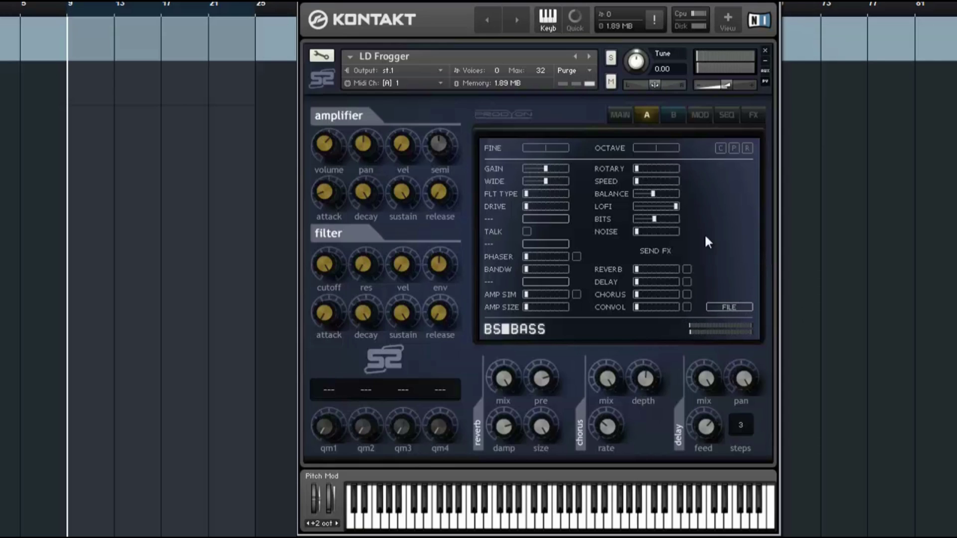
# - Compare layer B's parameters with layer A's by alternating between the two layers
pyautogui.click(671, 116)
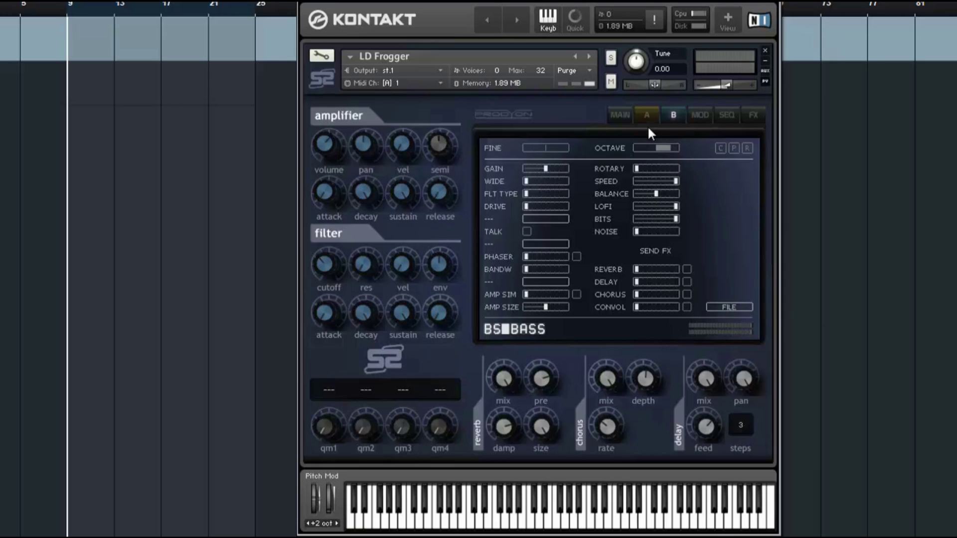
pyautogui.click(651, 119)
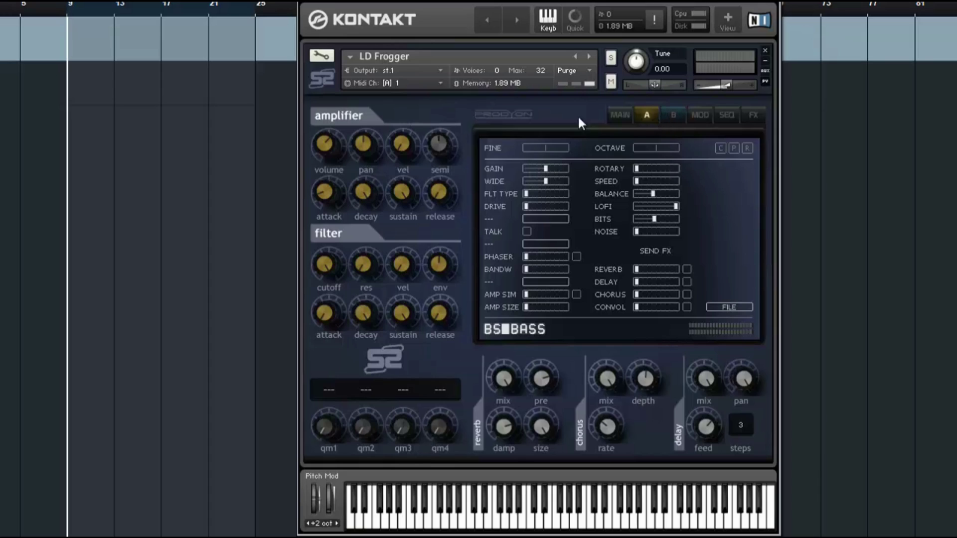
pyautogui.click(670, 116)
pyautogui.click(648, 116)
pyautogui.click(672, 116)
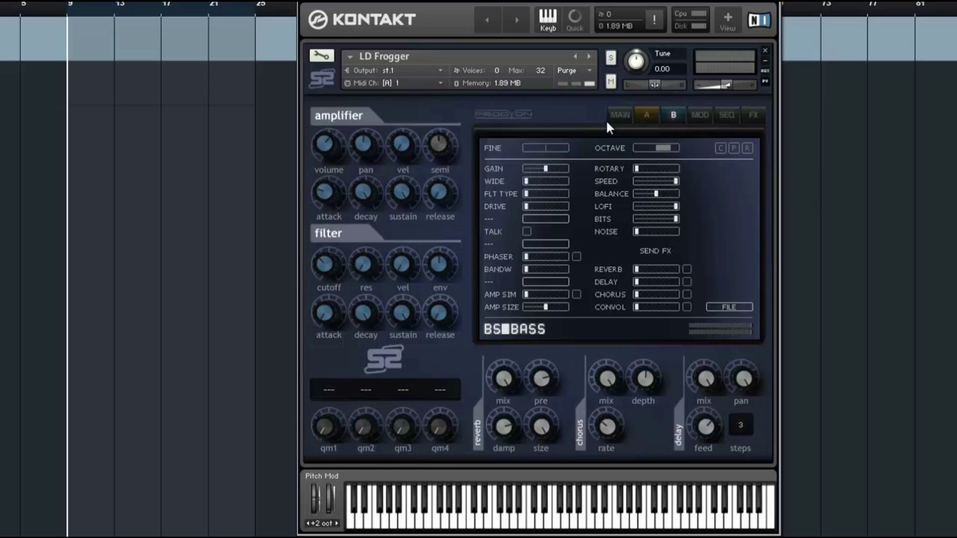
pyautogui.click(658, 115)
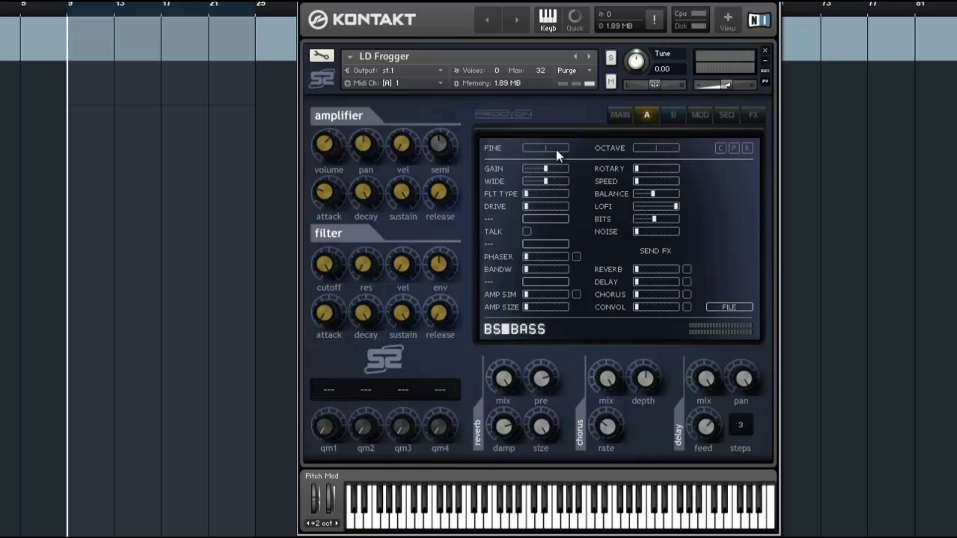
pyautogui.click(673, 117)
pyautogui.click(658, 116)
pyautogui.click(673, 117)
pyautogui.click(653, 119)
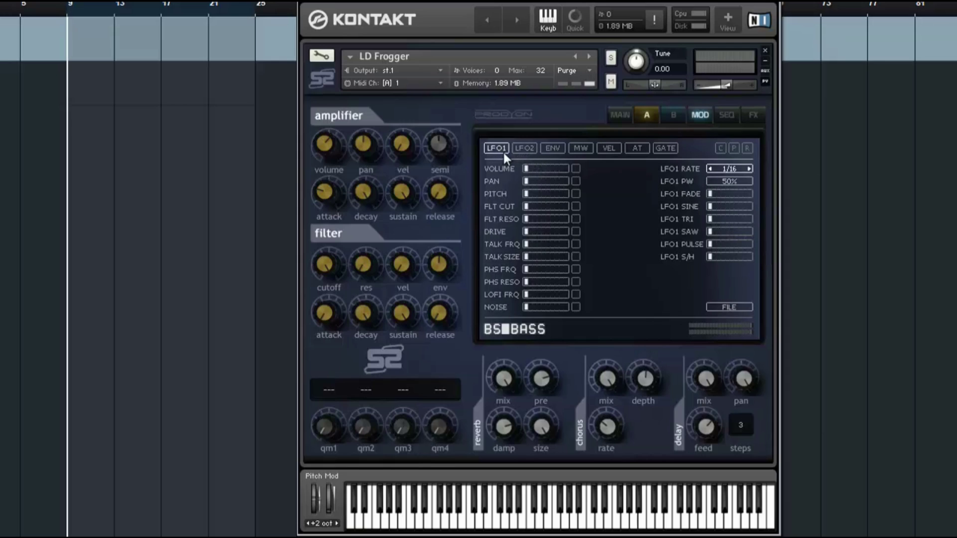
# - In LFO2's modulation settings, bring the sine amount to zero and raise the pitch modulation to maximum
pyautogui.click(523, 149)
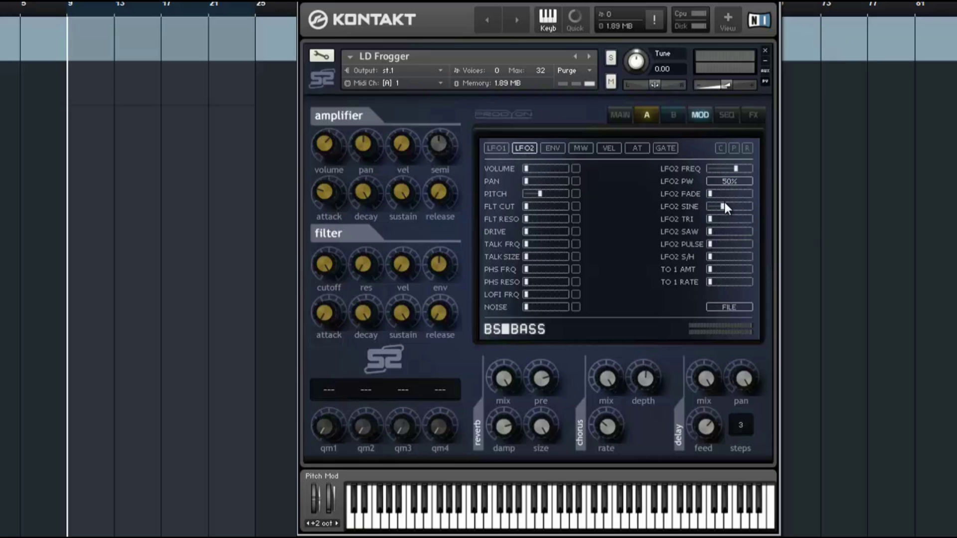
pyautogui.moveTo(722, 206); pyautogui.dragTo(722, 211)
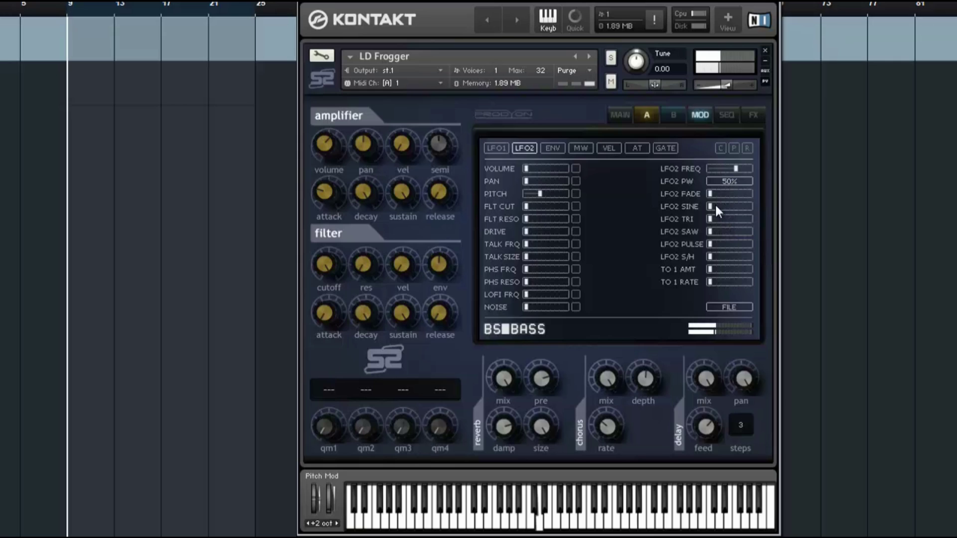
pyautogui.moveTo(719, 211); pyautogui.dragTo(923, 207)
pyautogui.moveTo(595, 196); pyautogui.dragTo(572, 218)
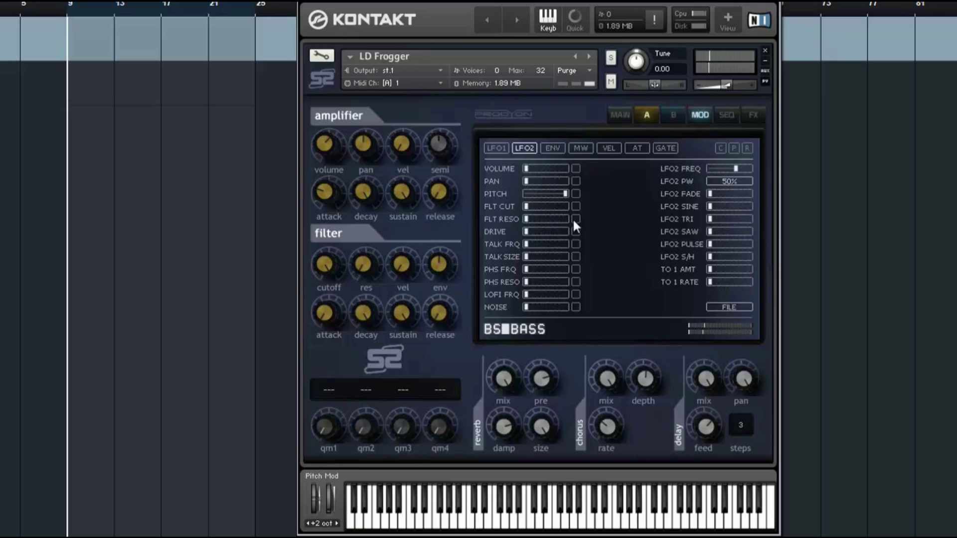
# - Blend LFO2's pulse, saw, triangle and sine waveforms while varying the pitch modulation, and return the pitch modulation to zero
pyautogui.moveTo(718, 243); pyautogui.dragTo(768, 245)
pyautogui.moveTo(565, 196); pyautogui.dragTo(420, 192)
pyautogui.moveTo(720, 230); pyautogui.dragTo(794, 218)
pyautogui.moveTo(717, 206); pyautogui.dragTo(783, 202)
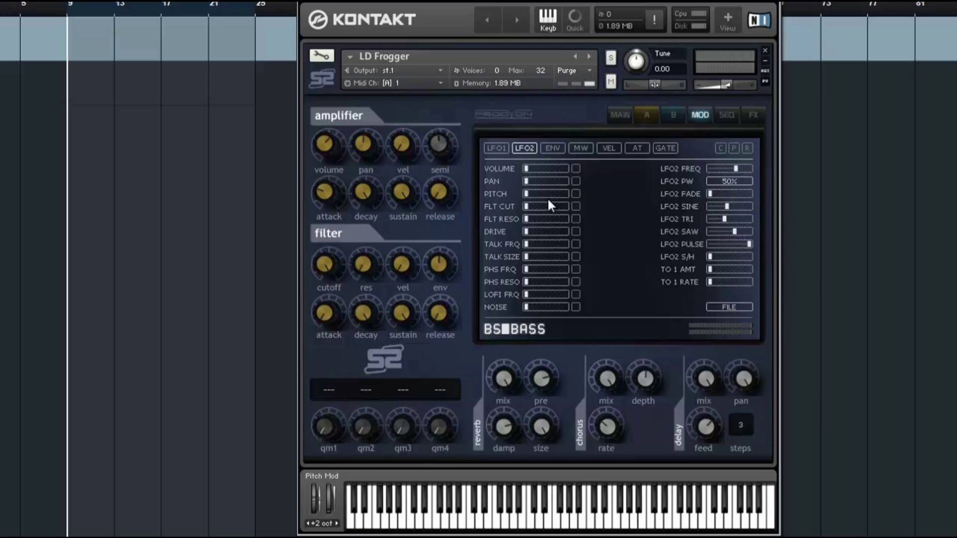
pyautogui.moveTo(569, 193); pyautogui.dragTo(522, 194)
# - Try LFO2 modulation of the filter cutoff at over half, with a slightly lower LFO2 frequency
pyautogui.moveTo(529, 204); pyautogui.dragTo(554, 206)
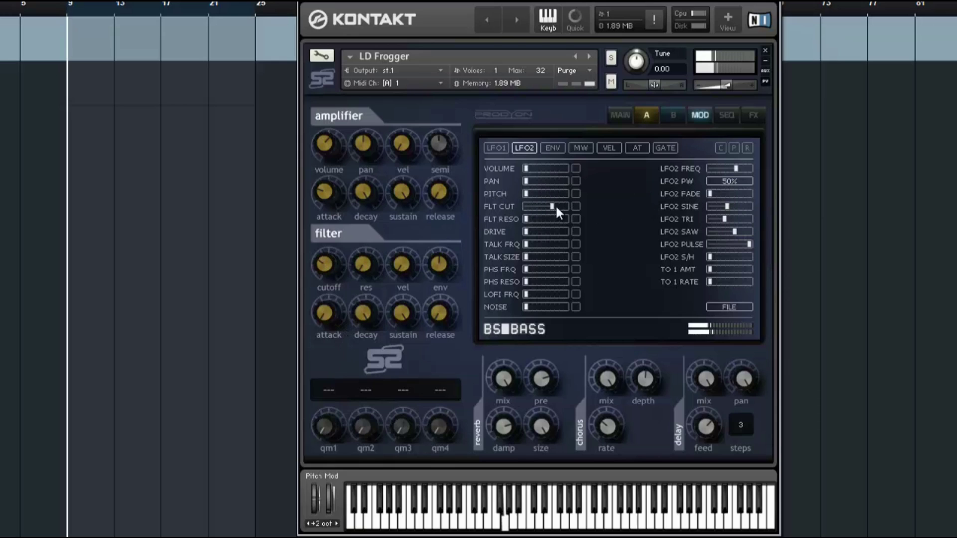
pyautogui.moveTo(734, 172); pyautogui.dragTo(732, 175)
pyautogui.click(734, 181)
pyautogui.click(717, 207)
# - Reset LFO2's waveform amounts and its filter cutoff modulation to zero
pyautogui.moveTo(725, 241); pyautogui.dragTo(547, 232)
pyautogui.moveTo(724, 219); pyautogui.dragTo(659, 213)
pyautogui.moveTo(724, 208); pyautogui.dragTo(527, 156)
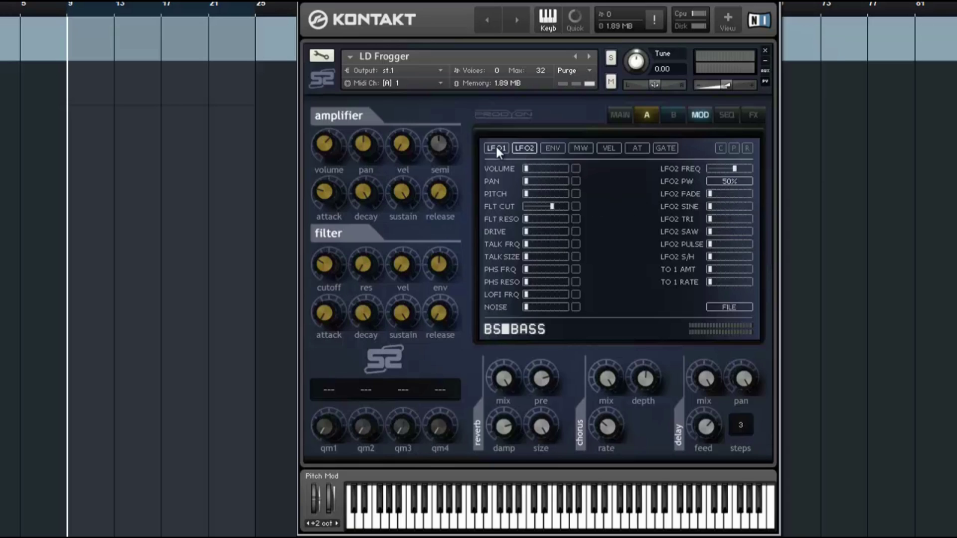
pyautogui.moveTo(551, 206); pyautogui.dragTo(295, 197)
# - Reset the velocity modulation's TALK FRQ, AB DRIFT and AB RPAN to zero, and check the LFO2 and LFO1 settings
pyautogui.click(607, 150)
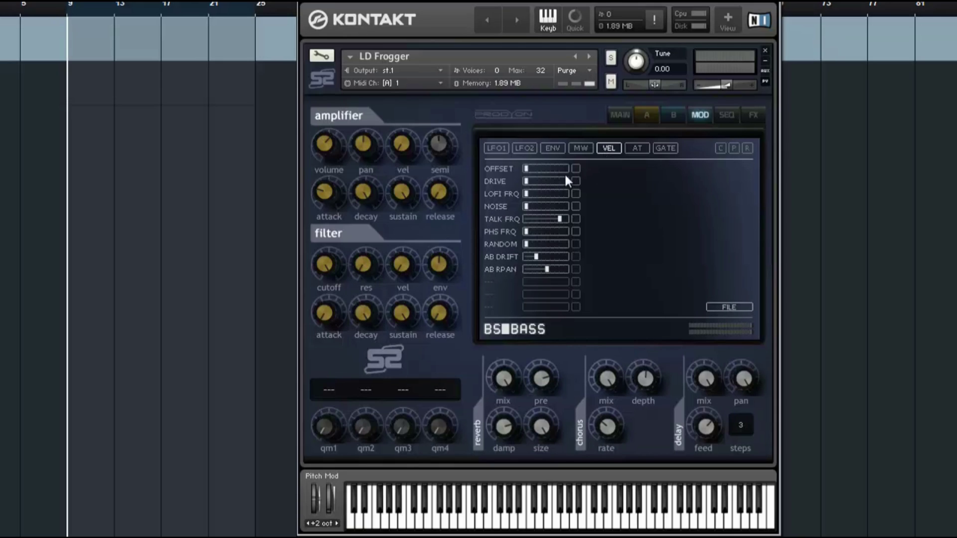
pyautogui.keyDown('ctrl'); pyautogui.click(552, 269); pyautogui.keyUp('ctrl')
pyautogui.keyDown('ctrl'); pyautogui.click(557, 221); pyautogui.keyUp('ctrl')
pyautogui.click(514, 149)
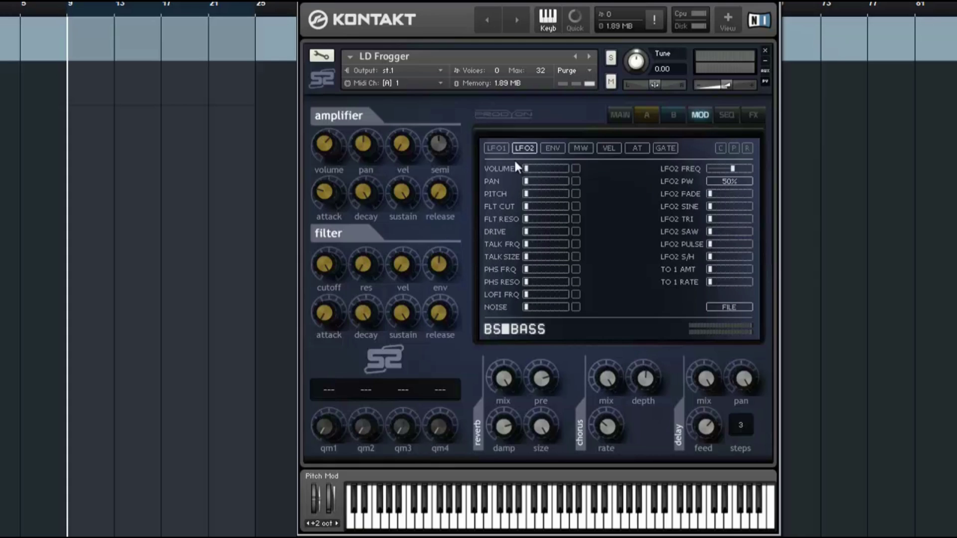
pyautogui.click(496, 148)
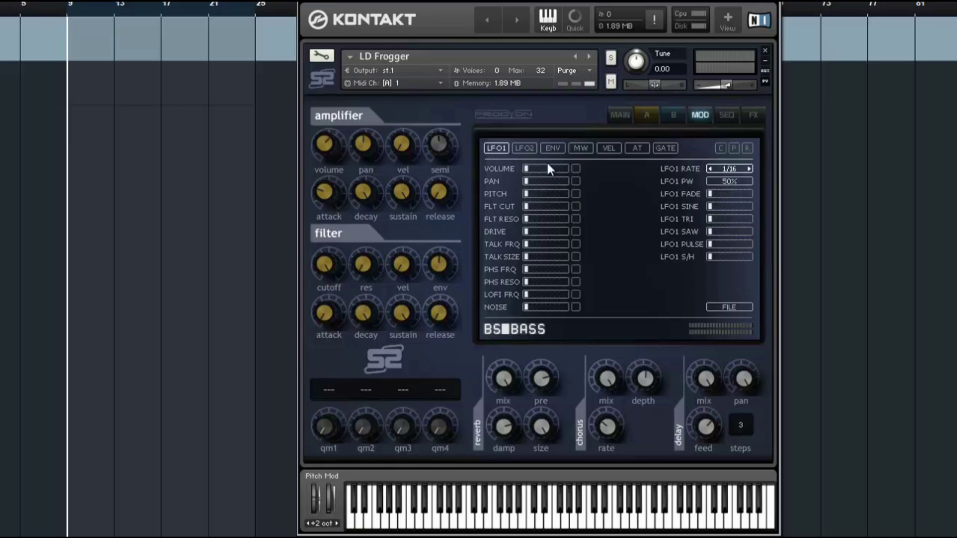
# - Try the velocity modulation's AB DRIFT at slightly more than half
pyautogui.click(608, 148)
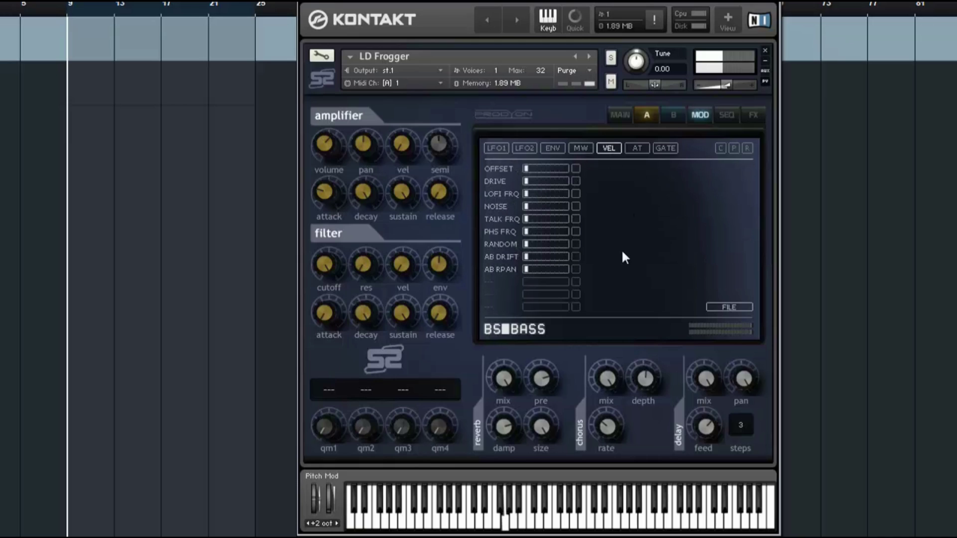
pyautogui.moveTo(555, 257); pyautogui.dragTo(576, 256)
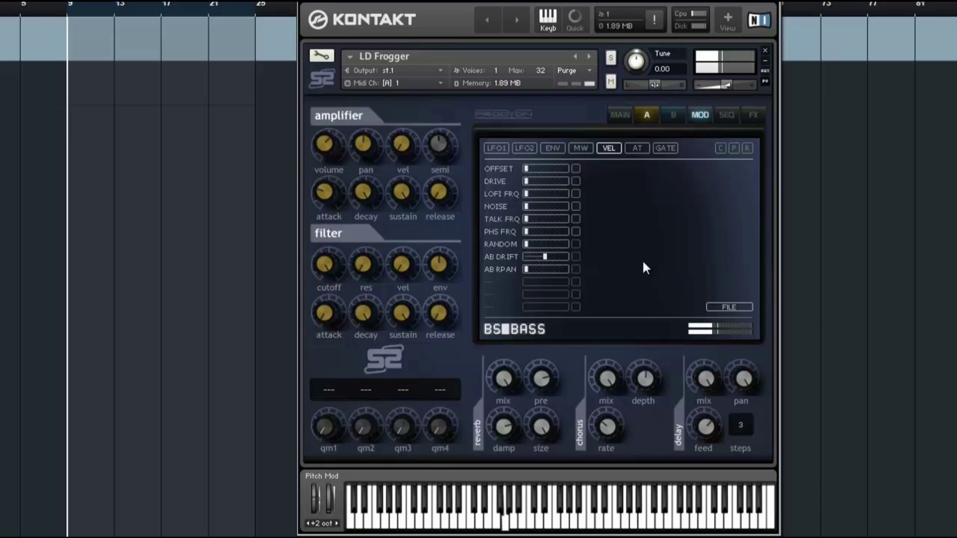
pyautogui.click(550, 257)
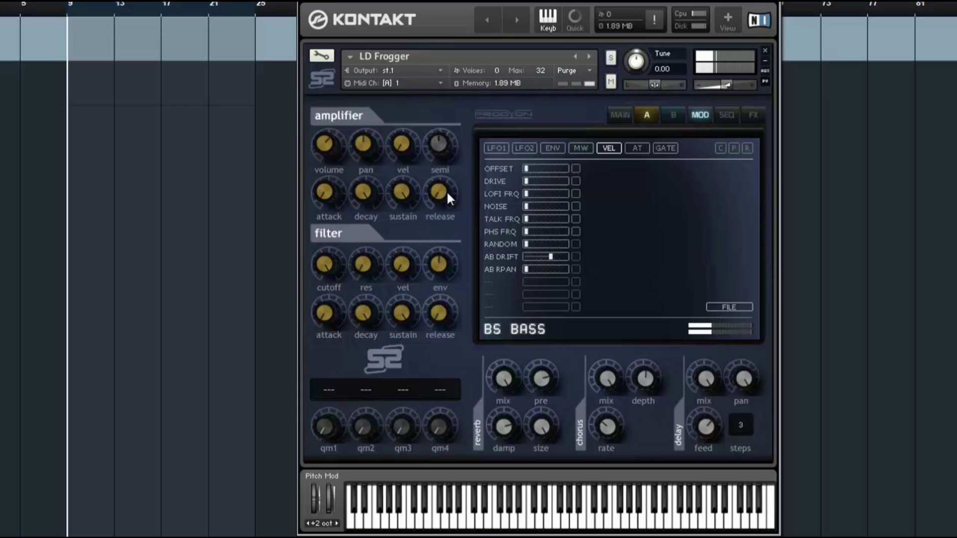
# - Lengthen layer A's amplifier release and toggle the NSTEAL option among the main settings
pyautogui.click(618, 114)
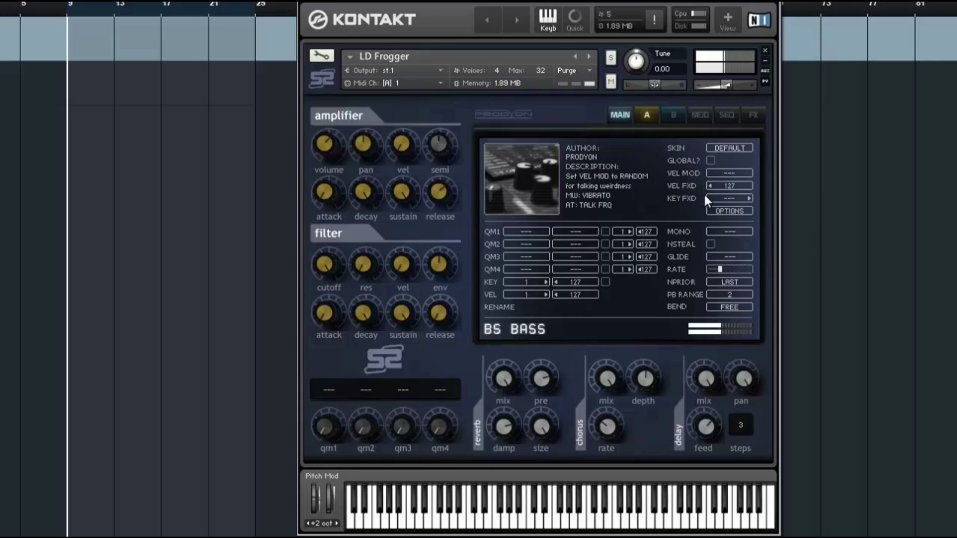
pyautogui.click(710, 243)
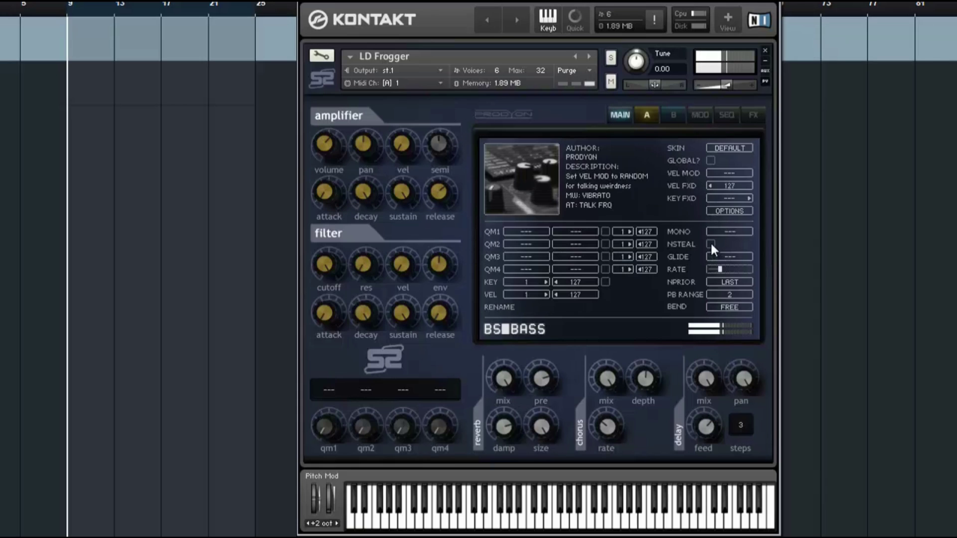
# - Try the velocity modulation's AB DRIFT at maximum, and reduce it to about a quarter
pyautogui.click(720, 115)
pyautogui.click(703, 116)
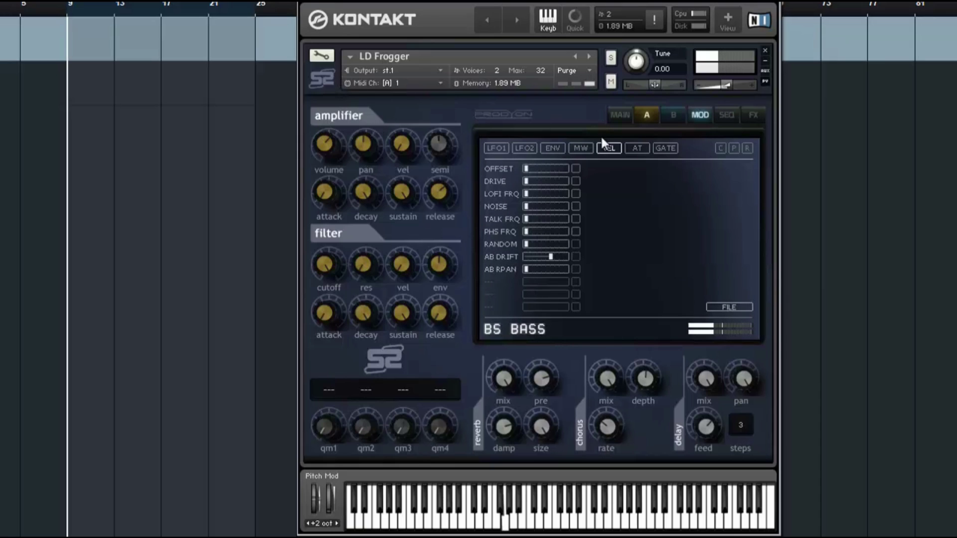
pyautogui.moveTo(550, 258); pyautogui.dragTo(620, 259)
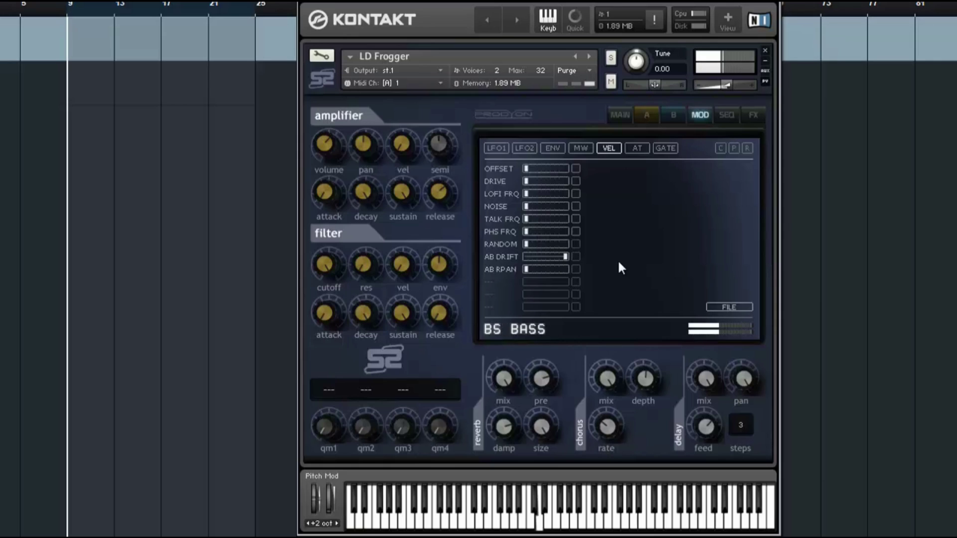
pyautogui.moveTo(547, 258); pyautogui.dragTo(436, 256)
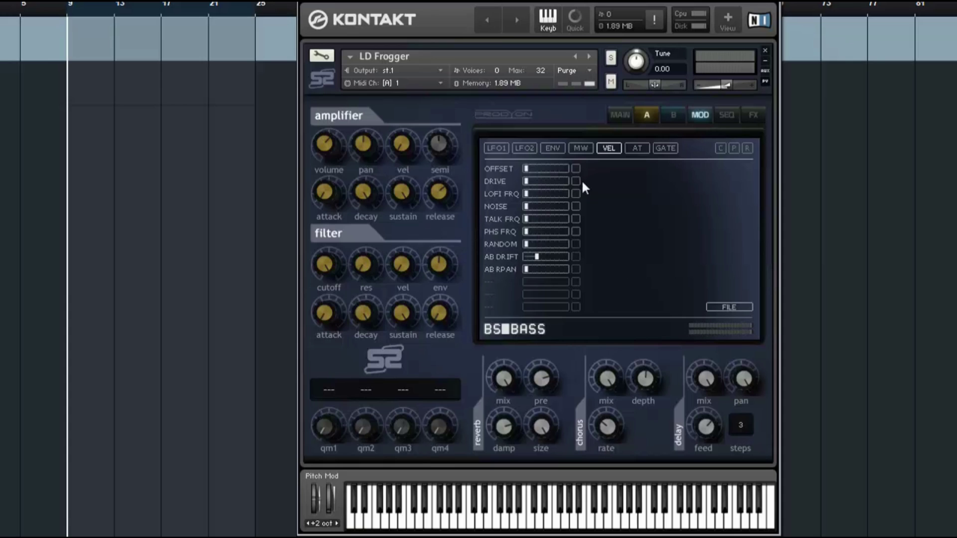
# - Revisit the main and sequencer settings, reset the velocity modulation's AB DRIFT to zero, and raise AB RPAN to about half
pyautogui.click(620, 115)
pyautogui.click(711, 114)
pyautogui.click(696, 111)
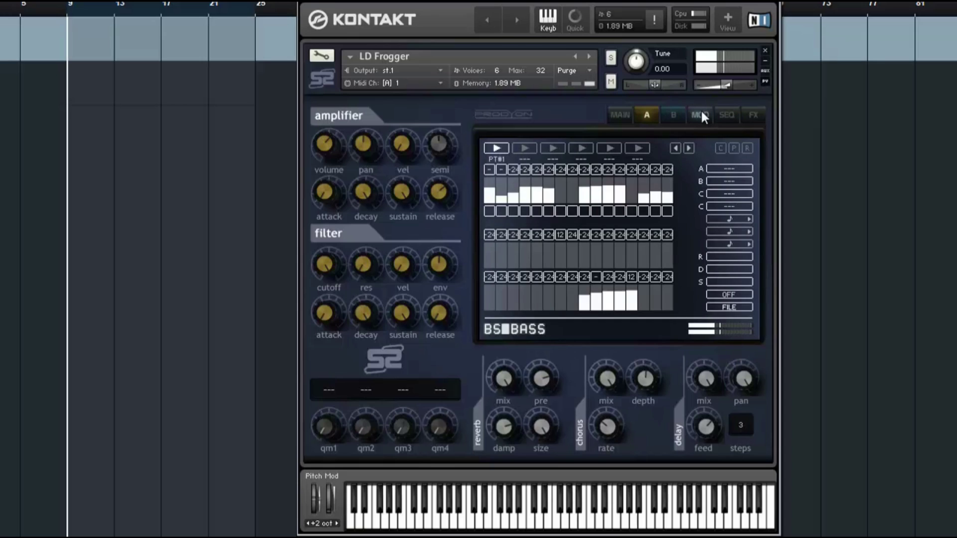
pyautogui.click(701, 113)
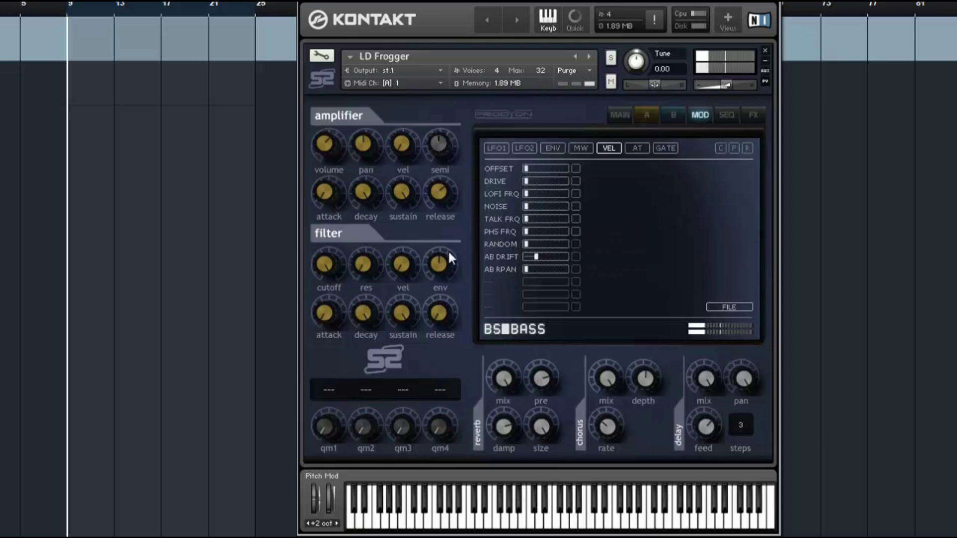
pyautogui.moveTo(545, 259); pyautogui.dragTo(620, 277)
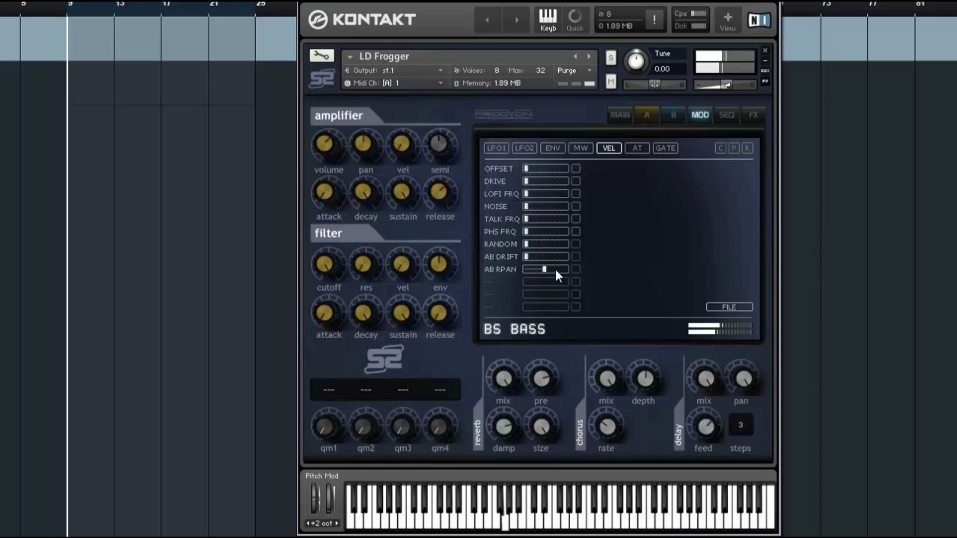
# - Try the velocity modulation's AB RPAN at maximum, and reset it to zero
pyautogui.moveTo(555, 268); pyautogui.dragTo(754, 273)
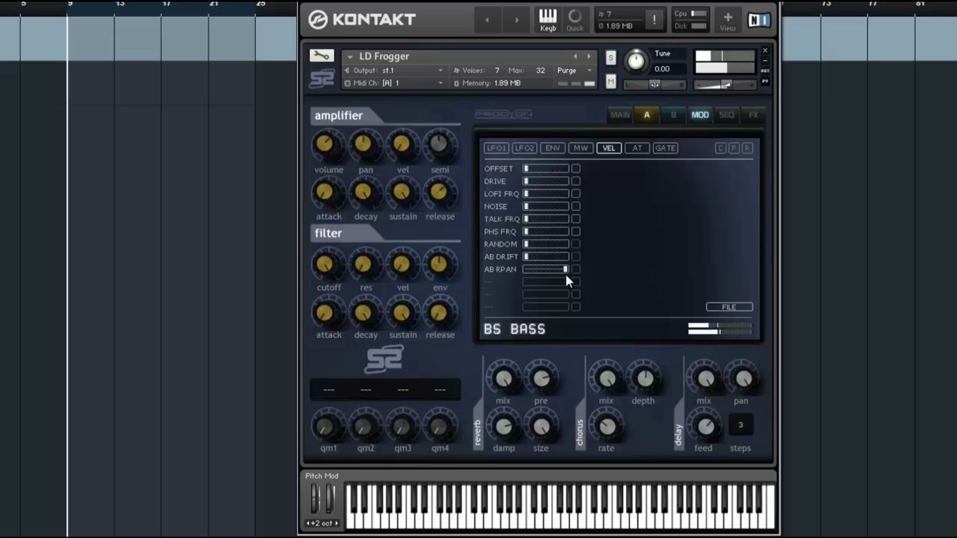
pyautogui.moveTo(565, 269); pyautogui.dragTo(269, 254)
# - Reset the aftertouch modulation's TALK FRQ to zero and switch its modulation off
pyautogui.click(633, 151)
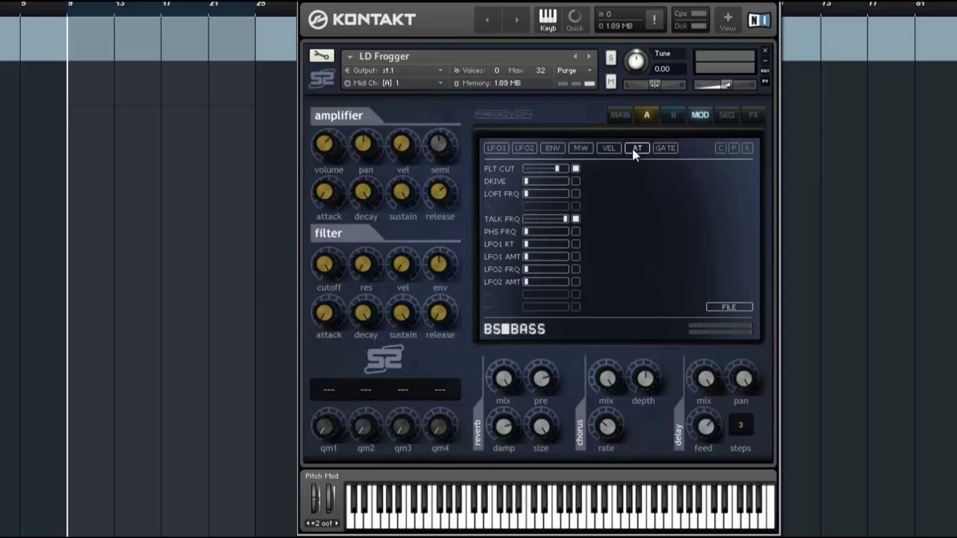
pyautogui.moveTo(563, 220); pyautogui.dragTo(524, 219)
pyautogui.click(576, 219)
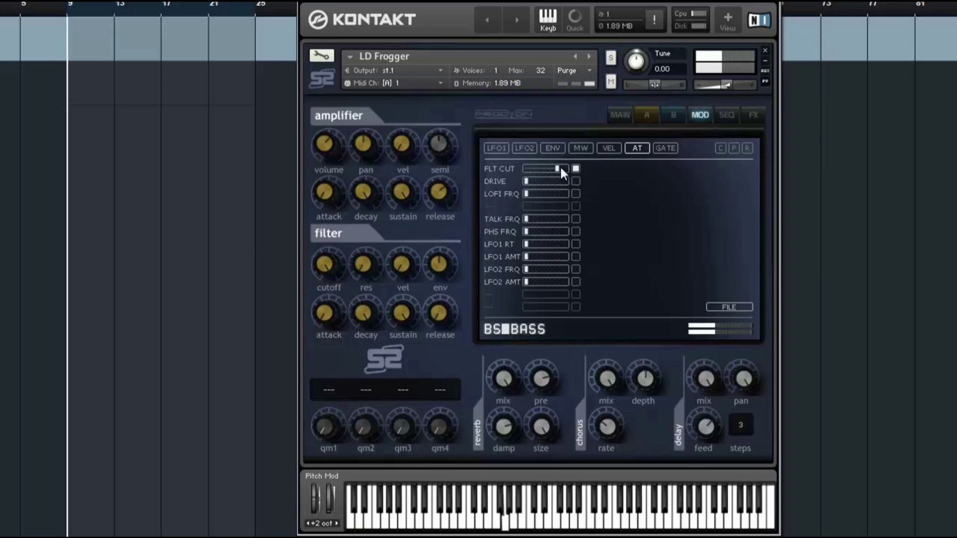
# - Raise the aftertouch modulation's FLT CUT to maximum, toggle it for comparison, and leave it switched off
pyautogui.click(576, 168)
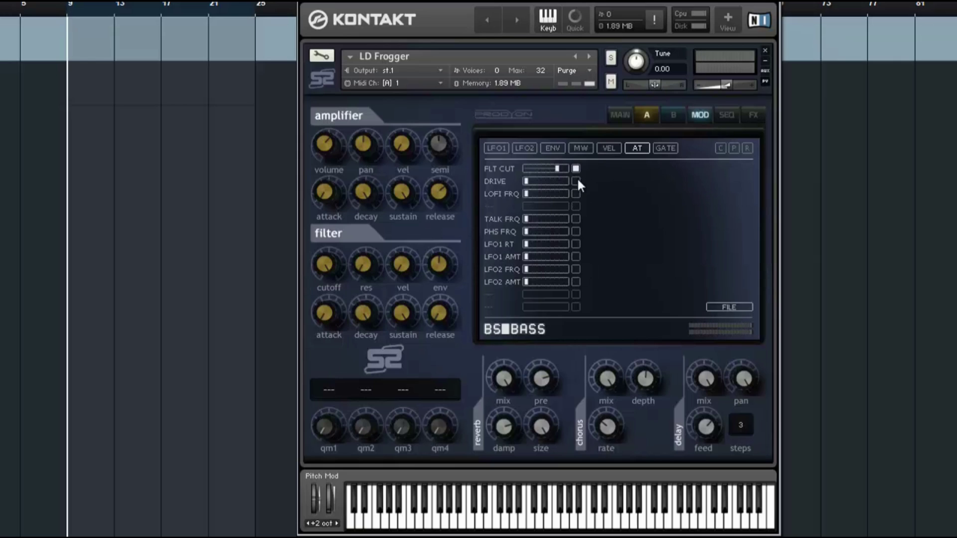
pyautogui.click(566, 168)
pyautogui.click(576, 168)
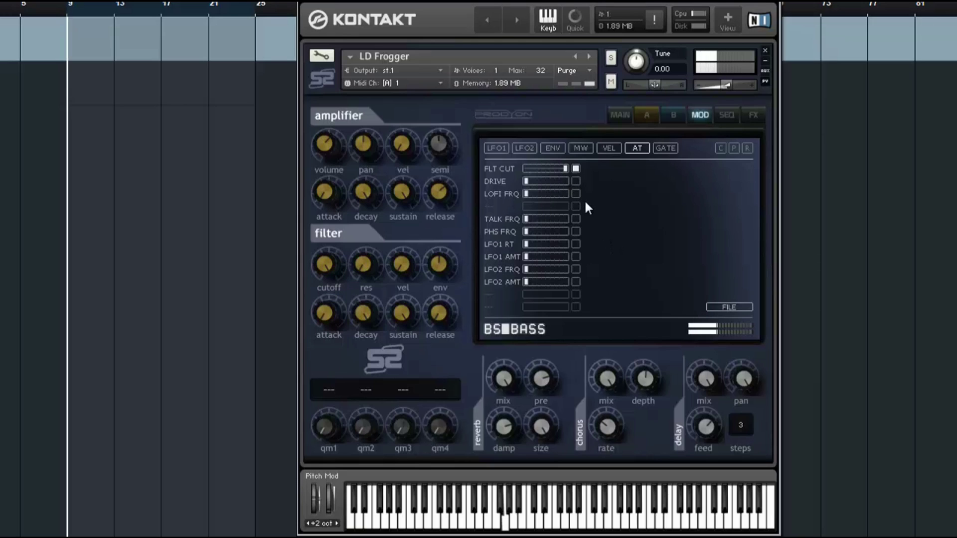
pyautogui.click(576, 168)
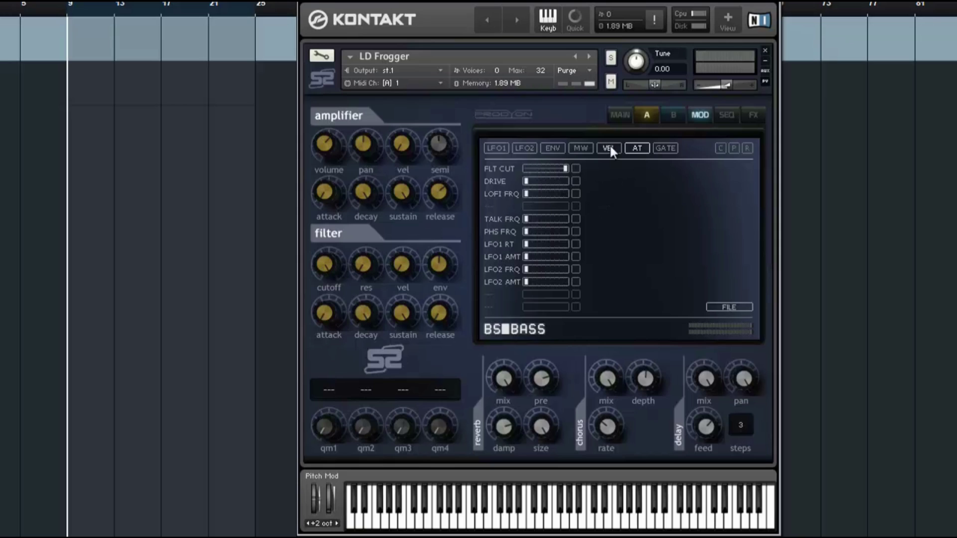
# - Draw layer A's gate with all 16 lower bars at full height and all upper bars level at about half
pyautogui.click(665, 150)
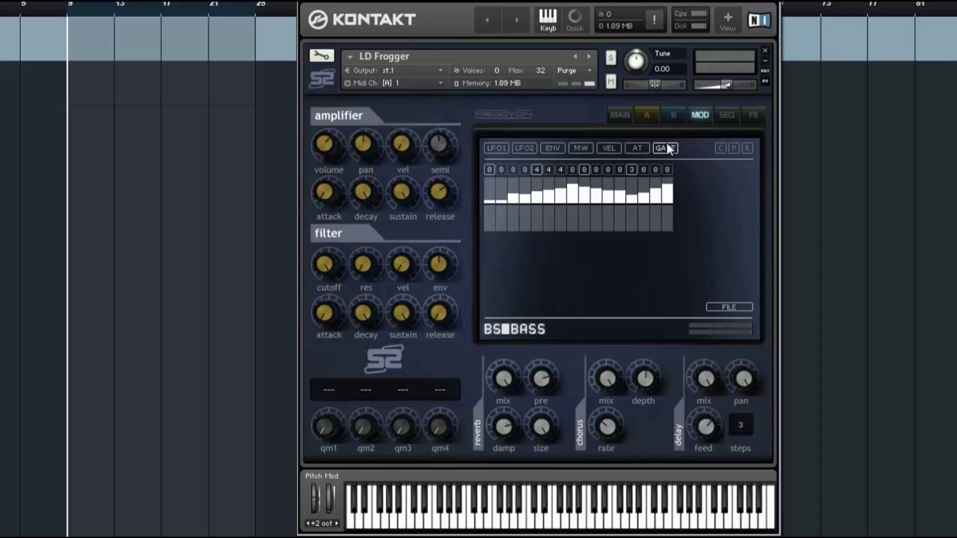
pyautogui.moveTo(488, 209); pyautogui.dragTo(741, 199)
pyautogui.click(486, 189)
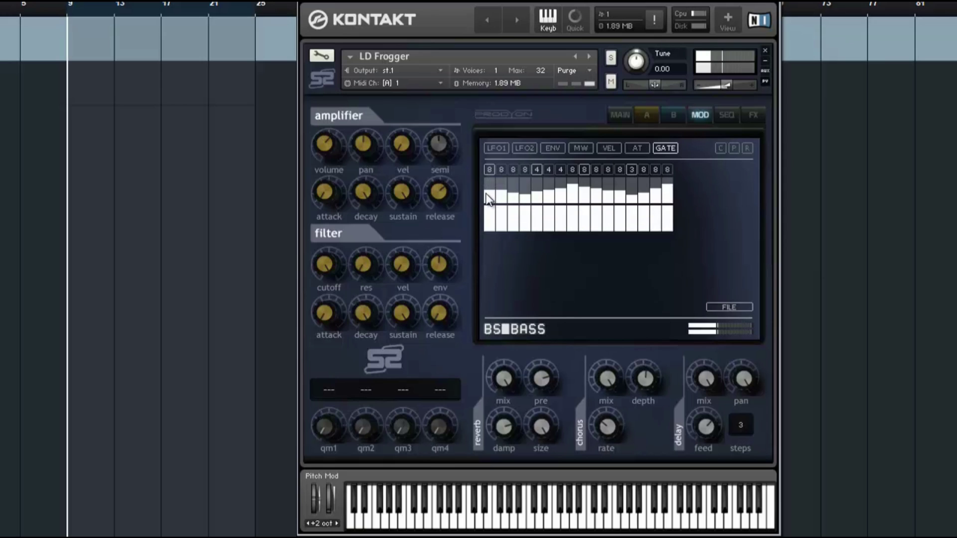
pyautogui.moveTo(493, 199)
pyautogui.mouseDown()
pyautogui.moveTo(673, 197)
pyautogui.moveTo(166, 167)
pyautogui.mouseUp()
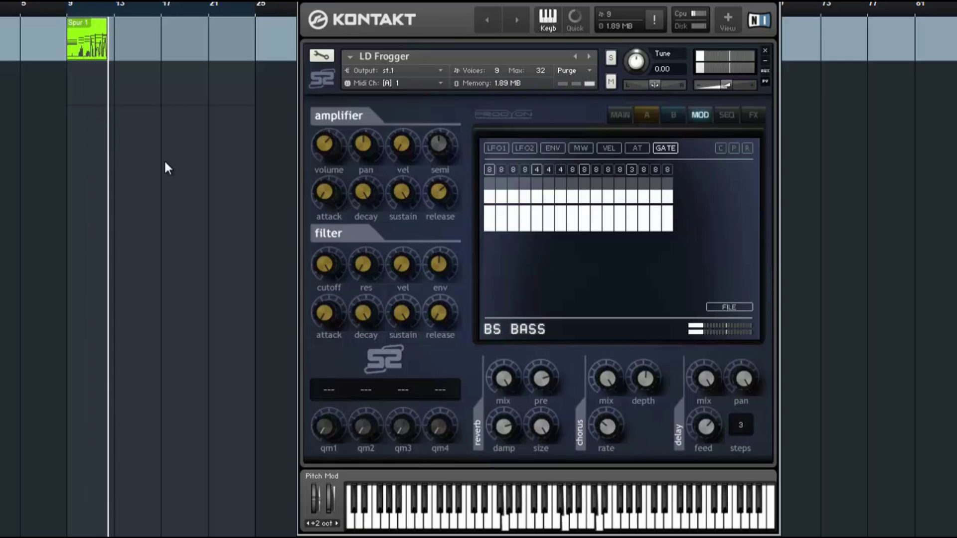
# - Finish recording the clip and play it back, revisiting layer A's parameters before returning to its gate pattern
pyautogui.press('space')
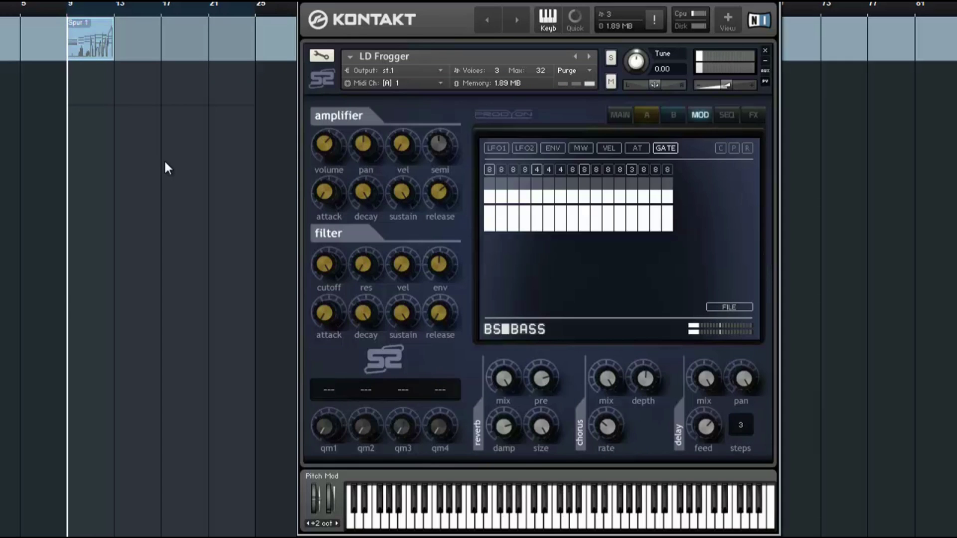
pyautogui.press('space')
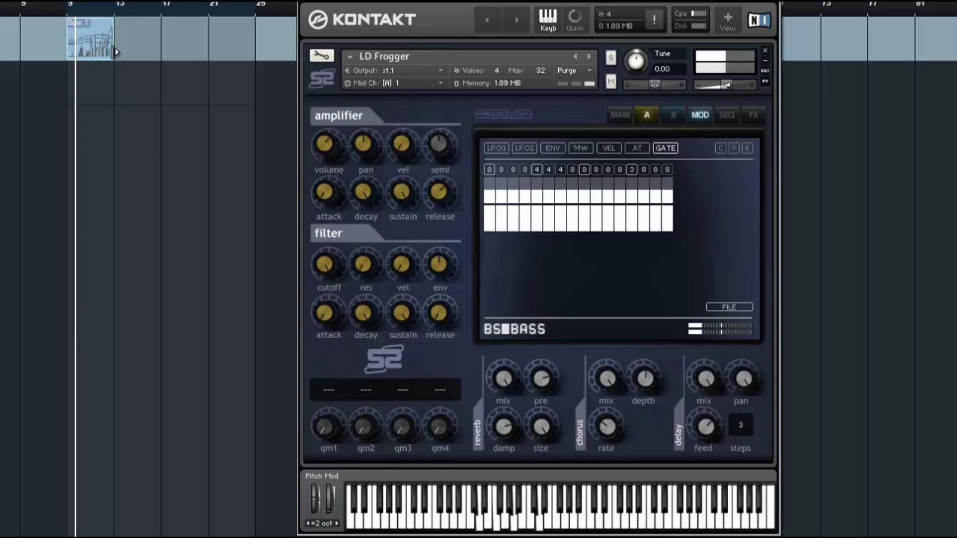
pyautogui.click(639, 115)
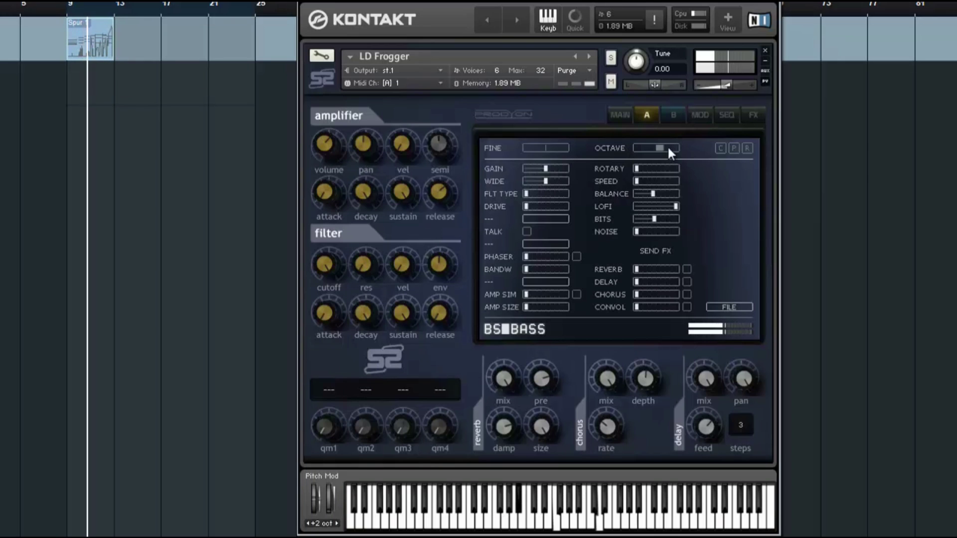
pyautogui.click(699, 115)
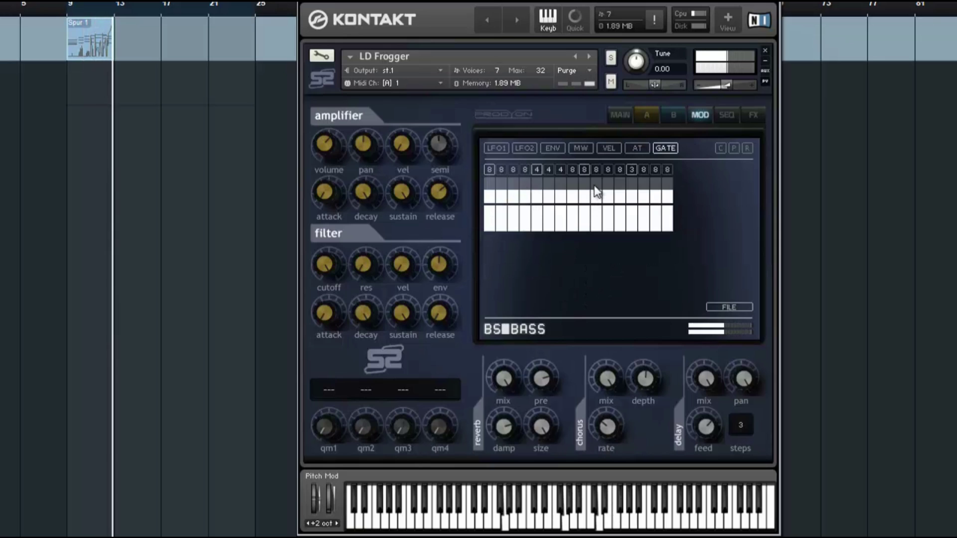
# - Try layer A's gate with uniform step values of 8, 4 and 16 during playback
pyautogui.click(490, 169)
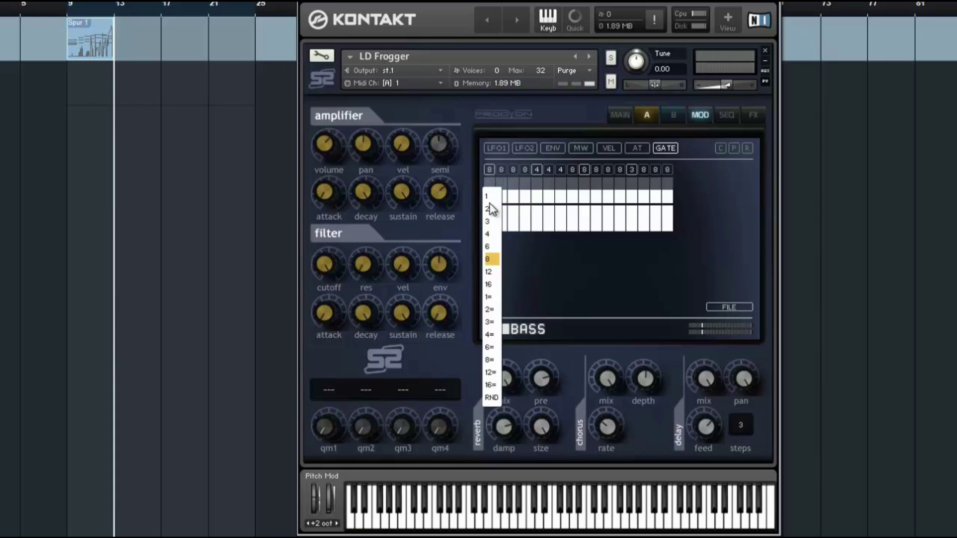
pyautogui.click(139, 199)
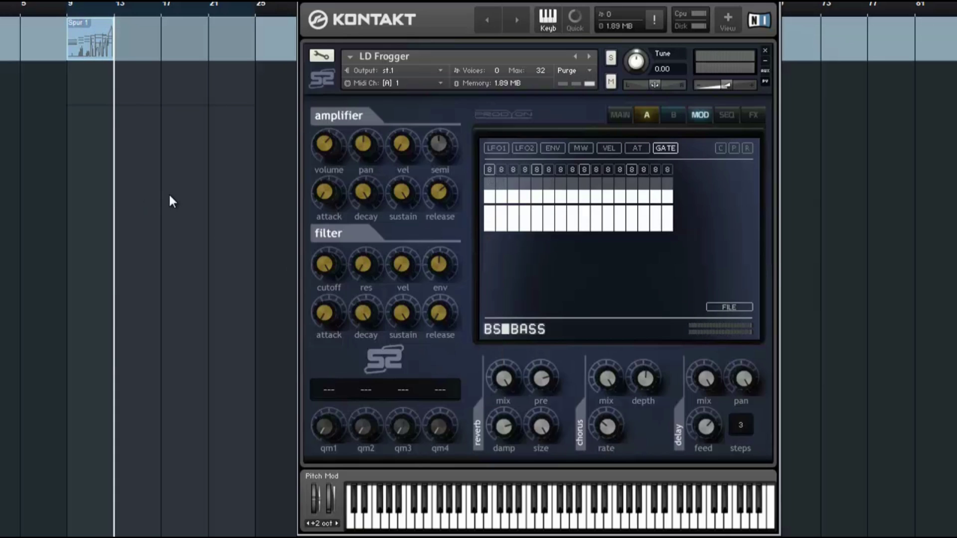
pyautogui.click(489, 170)
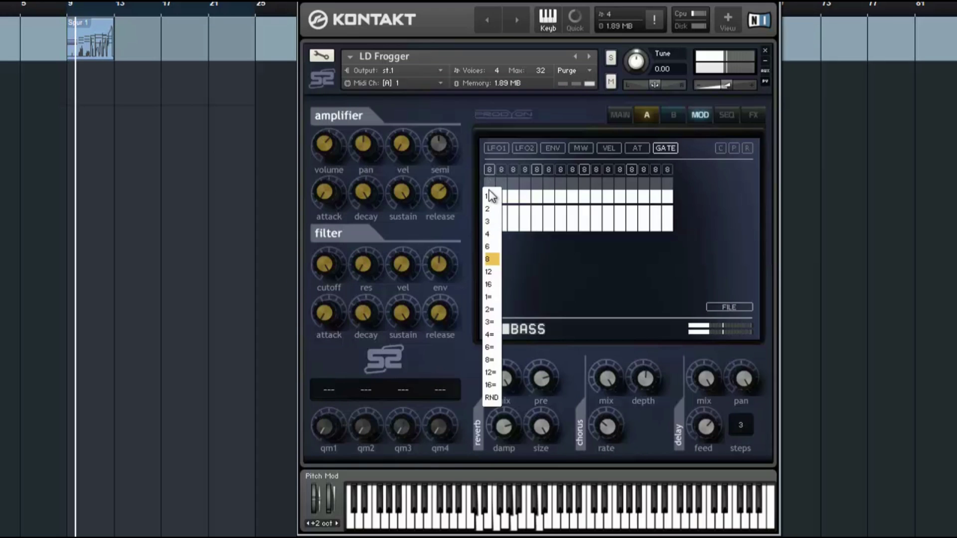
pyautogui.click(491, 335)
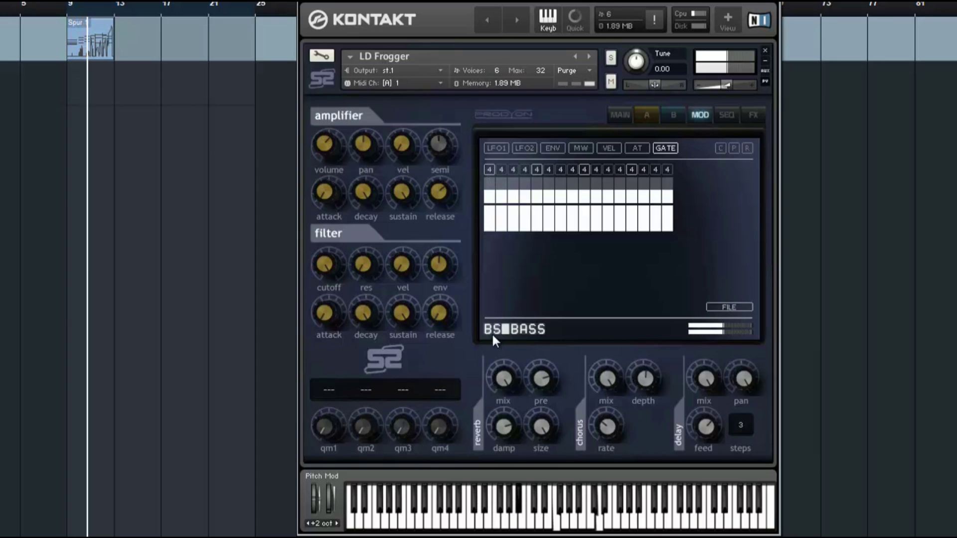
pyautogui.click(489, 170)
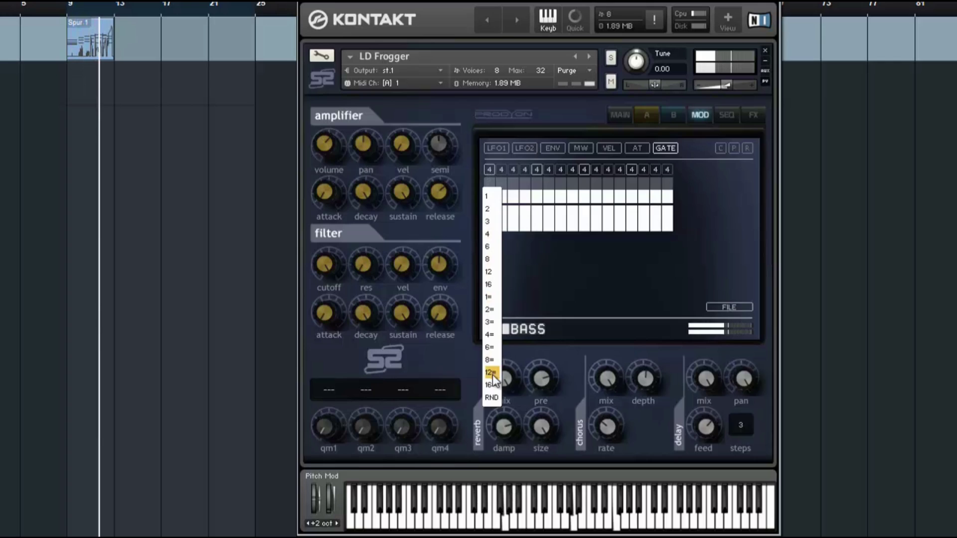
pyautogui.click(488, 284)
# - Try uniform gate step values of 3 and 6, and set all 16 steps to 4
pyautogui.click(490, 170)
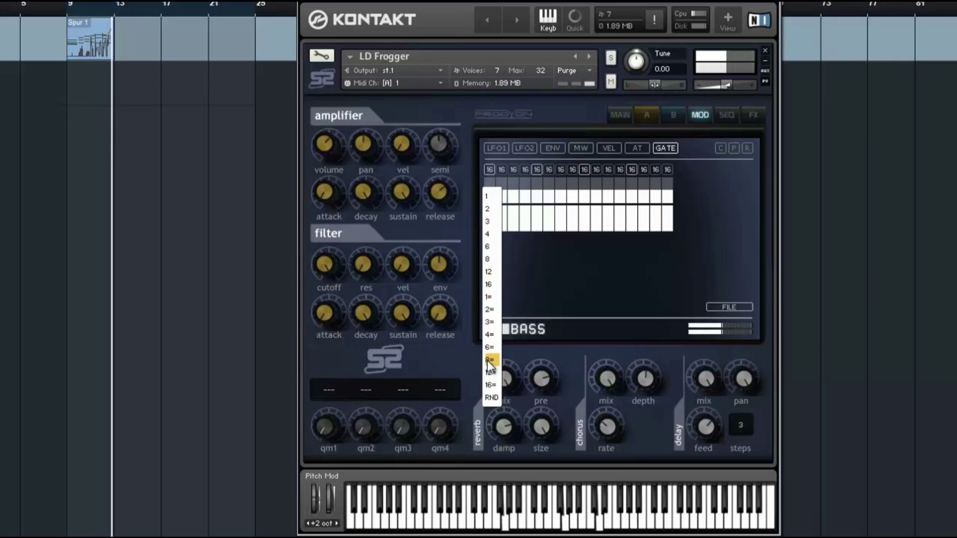
pyautogui.click(490, 322)
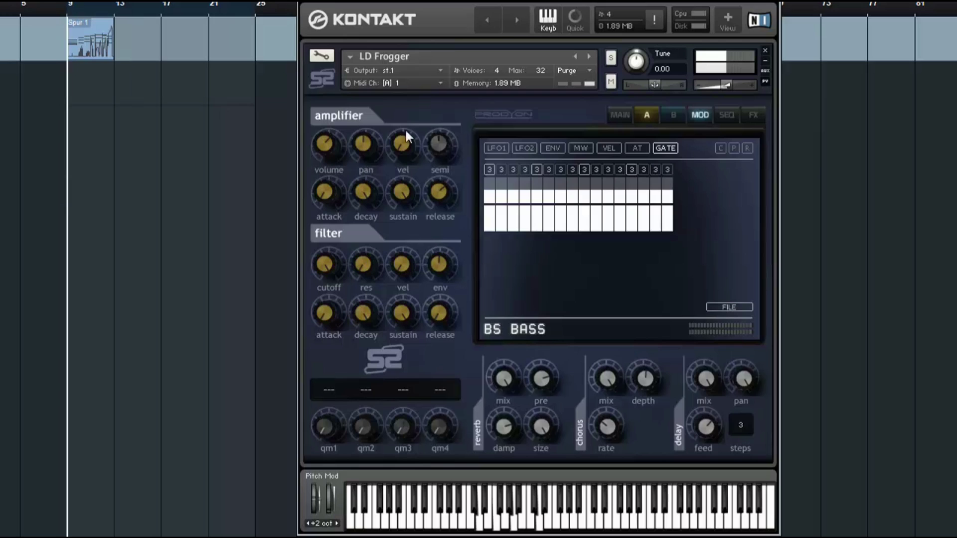
pyautogui.click(487, 168)
pyautogui.click(490, 347)
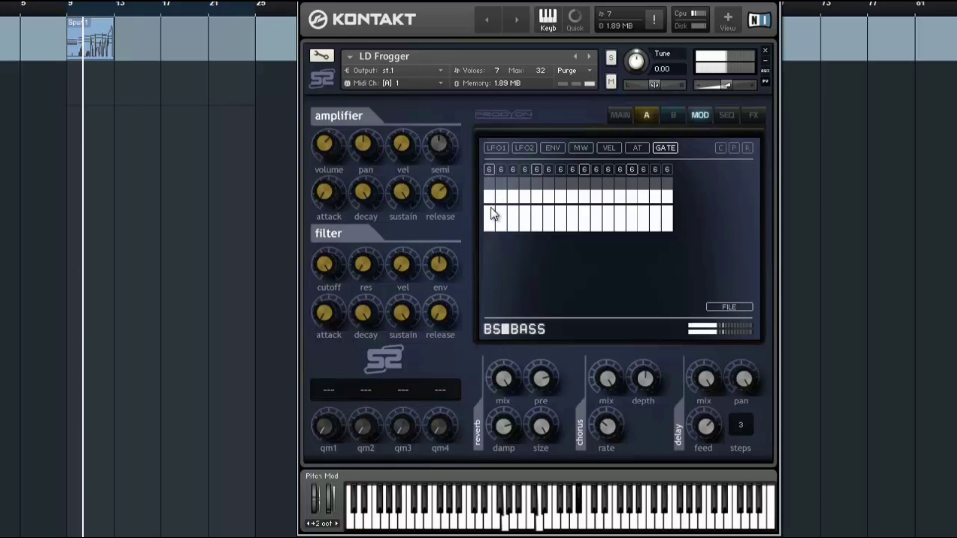
pyautogui.click(489, 169)
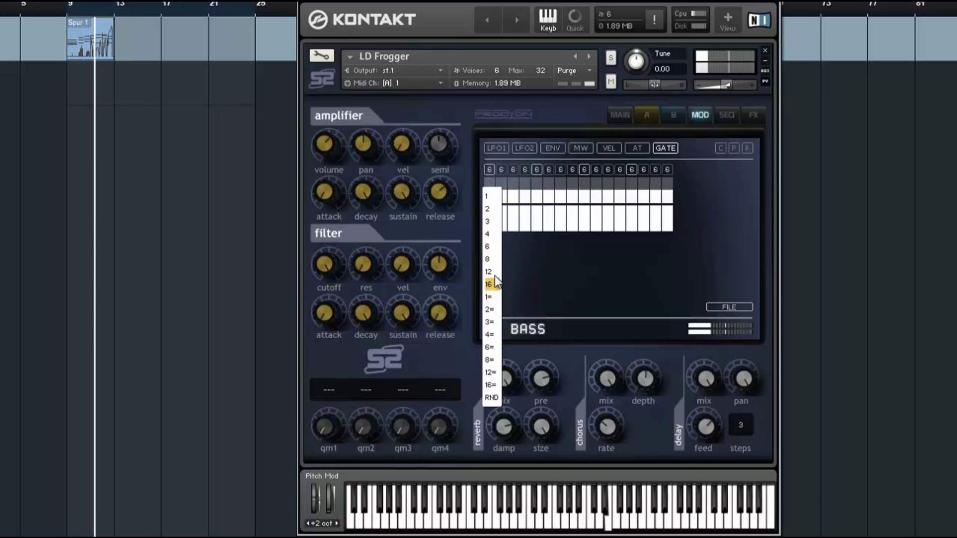
pyautogui.click(489, 334)
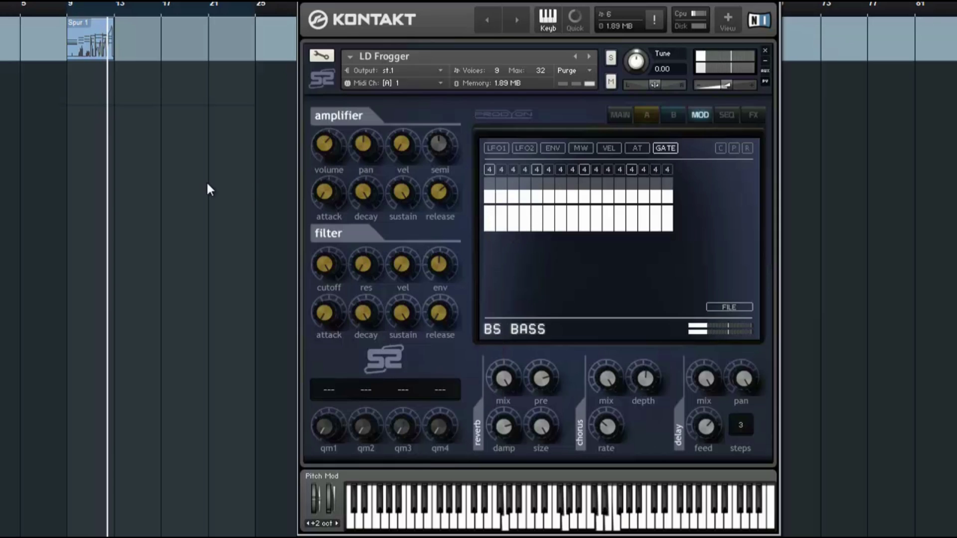
# - Draw an uneven contour in the gate's lower bars, and set steps 9, 13 and 14 to 8
pyautogui.moveTo(514, 205)
pyautogui.mouseDown()
pyautogui.moveTo(515, 220)
pyautogui.moveTo(535, 224)
pyautogui.moveTo(678, 222)
pyautogui.mouseUp()
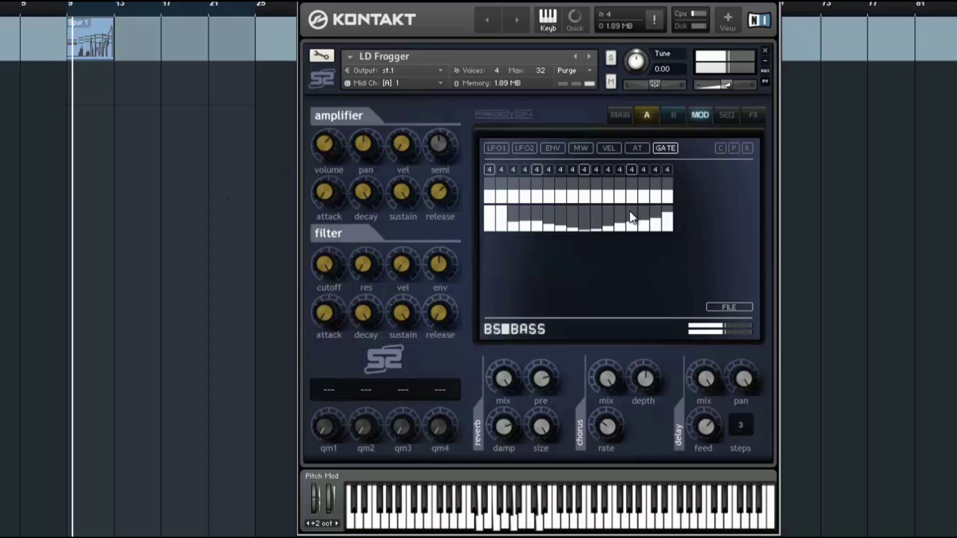
pyautogui.moveTo(596, 212)
pyautogui.mouseDown()
pyautogui.moveTo(587, 222)
pyautogui.moveTo(634, 195)
pyautogui.mouseUp()
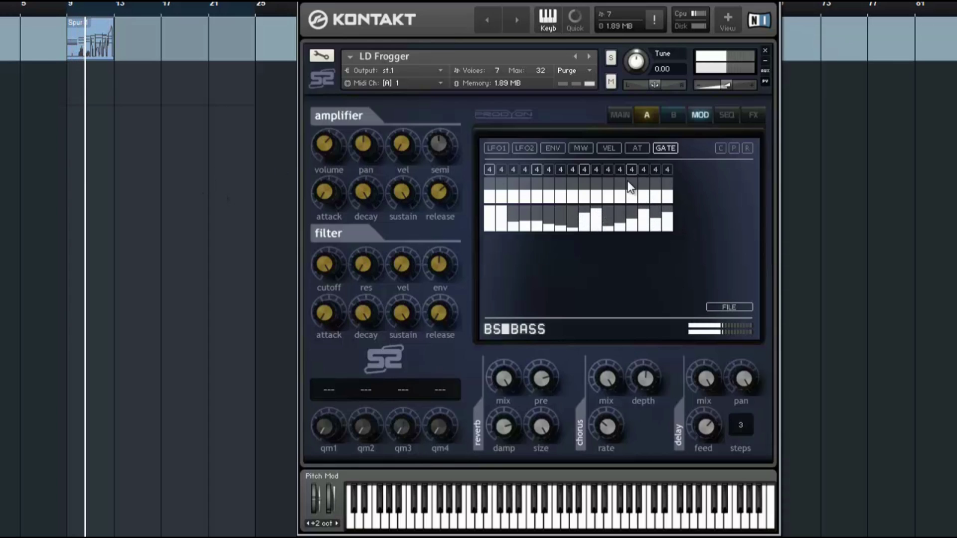
pyautogui.click(583, 169)
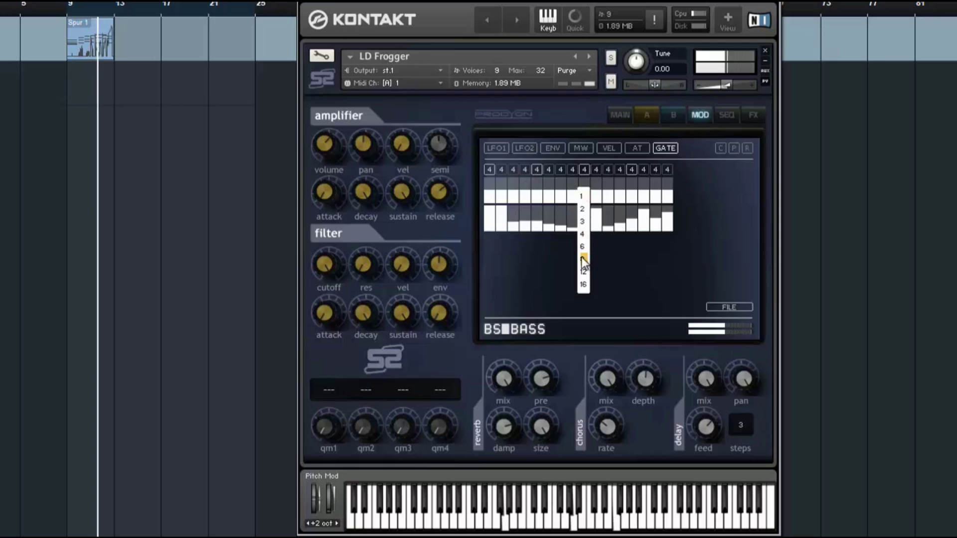
pyautogui.click(582, 258)
pyautogui.click(631, 170)
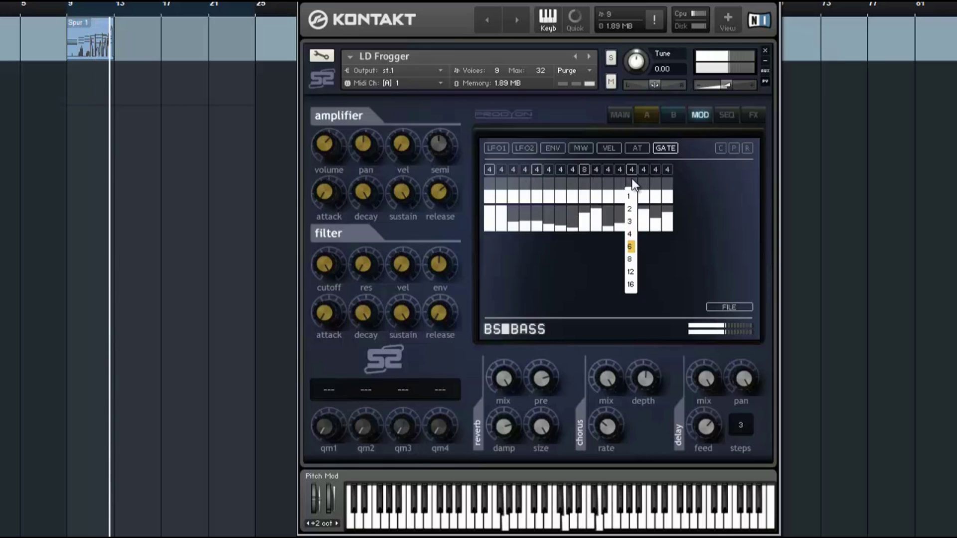
pyautogui.click(630, 259)
pyautogui.click(644, 169)
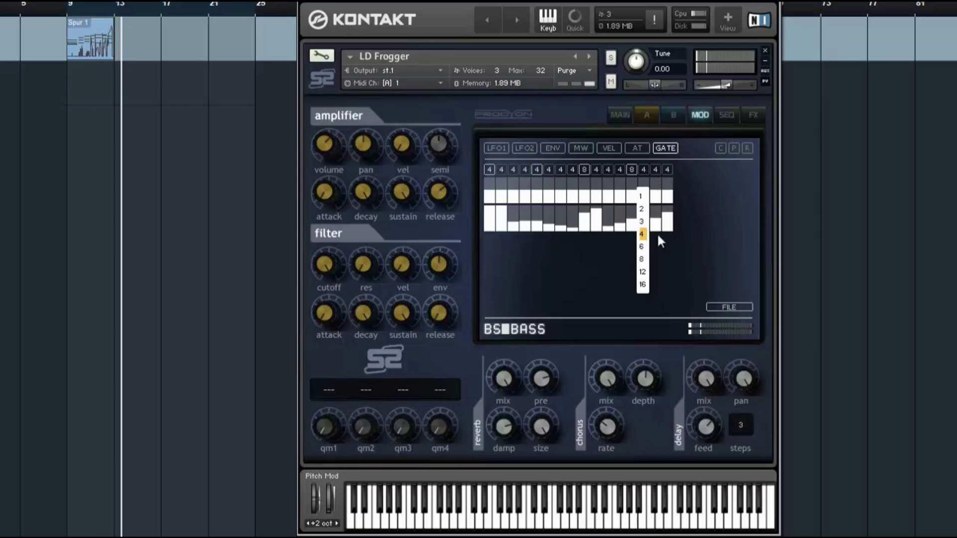
pyautogui.click(645, 261)
# - Redraw the gate's upper bars low with a rise over the last steps, and duplicate the recorded clip twice
pyautogui.click(597, 198)
pyautogui.moveTo(597, 198)
pyautogui.mouseDown()
pyautogui.moveTo(482, 192)
pyautogui.moveTo(567, 202)
pyautogui.moveTo(646, 196)
pyautogui.moveTo(668, 179)
pyautogui.mouseUp()
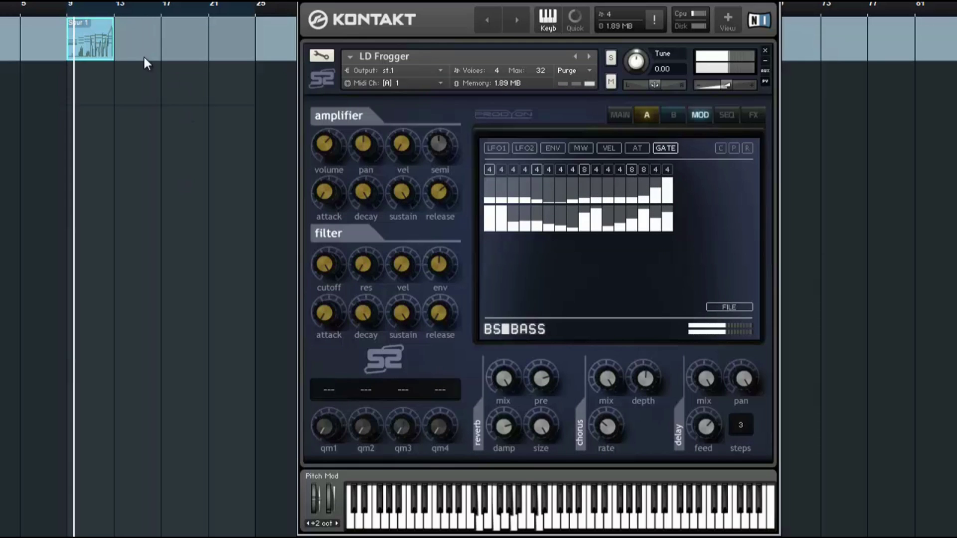
pyautogui.press('d')
pyautogui.press('d')
# - Redraw the gate bars with the lower row near full height, and set steps 8 and 9 to 2 and step 10 to 1
pyautogui.moveTo(499, 186)
pyautogui.mouseDown()
pyautogui.moveTo(644, 206)
pyautogui.moveTo(592, 216)
pyautogui.mouseUp()
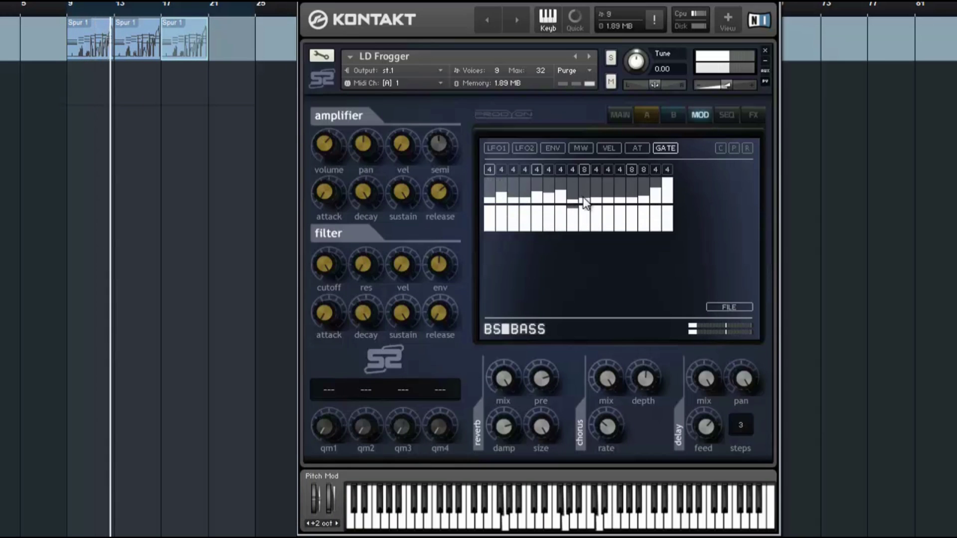
pyautogui.click(574, 172)
pyautogui.click(577, 185)
pyautogui.click(584, 170)
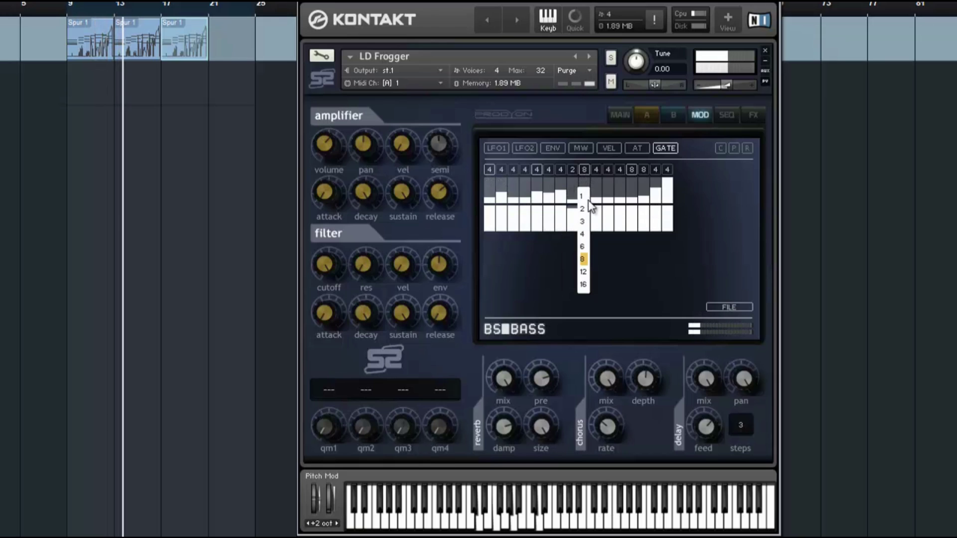
pyautogui.click(583, 209)
pyautogui.click(595, 170)
pyautogui.click(594, 197)
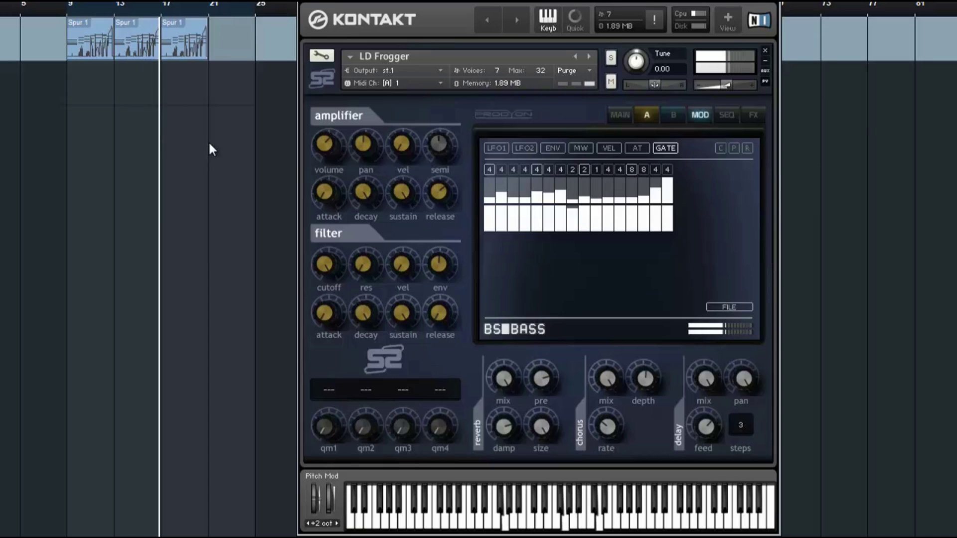
# - Compare layer B's gate pattern with layer A's, and view layer B's parameters
pyautogui.click(673, 119)
pyautogui.click(700, 119)
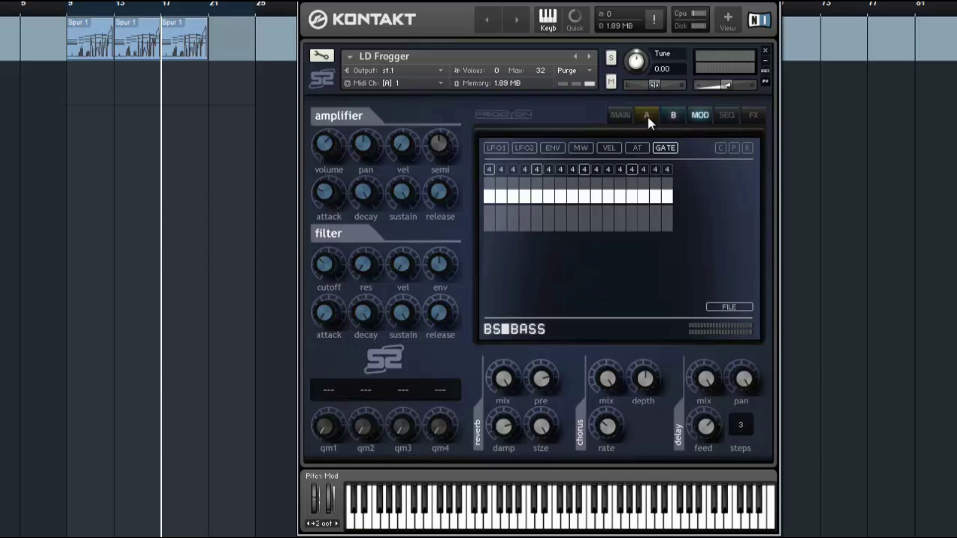
pyautogui.click(649, 119)
pyautogui.click(699, 117)
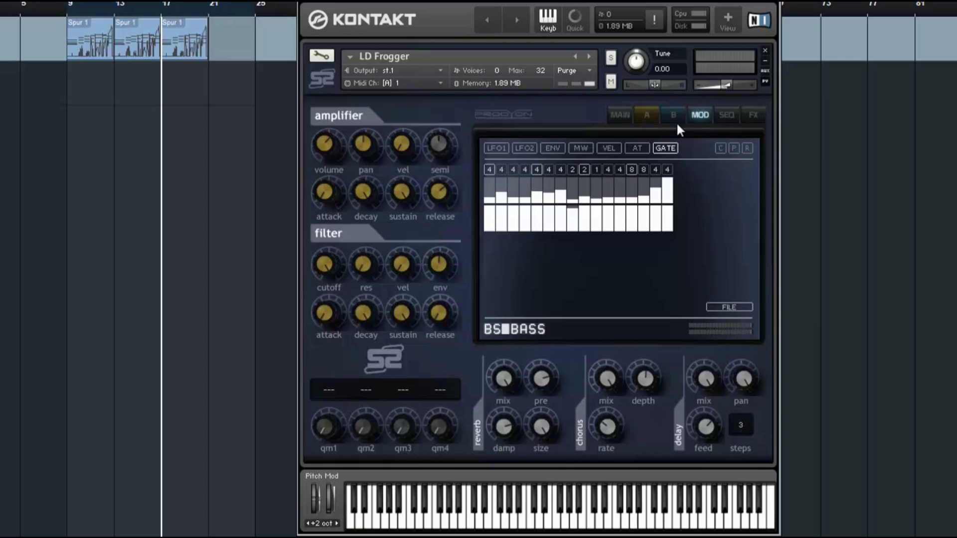
pyautogui.click(650, 115)
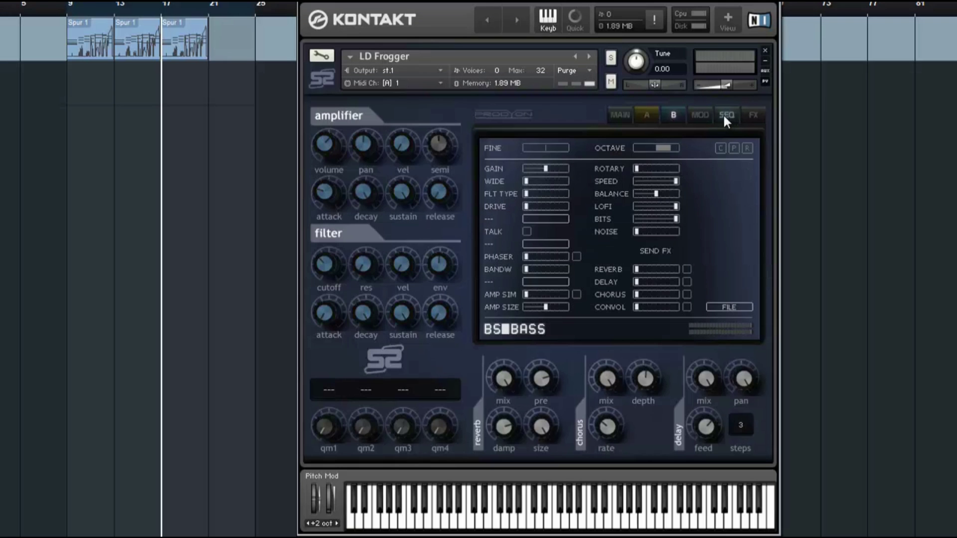
# - Show the sequencer page, return playback to the start of the clips, and delete all three recorded clips from the track
pyautogui.click(723, 116)
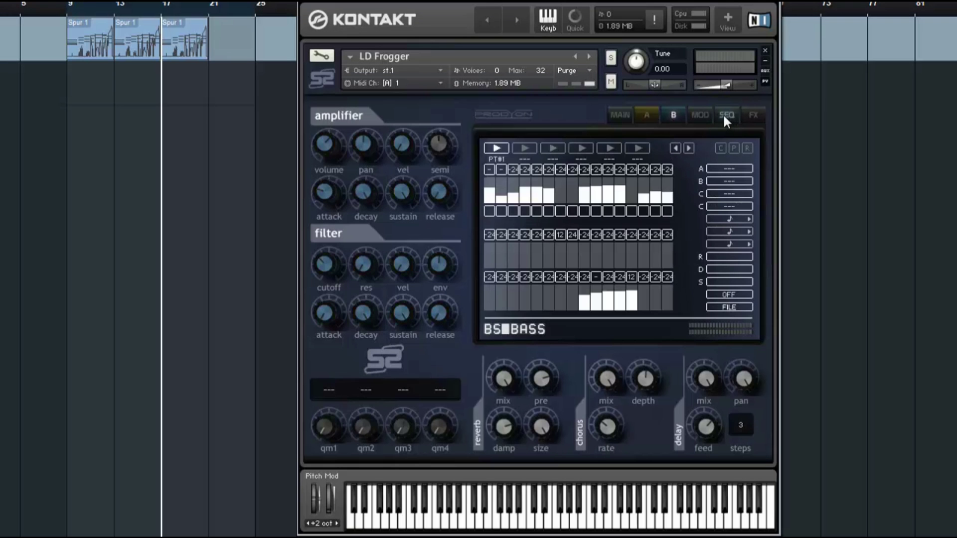
pyautogui.press('l')
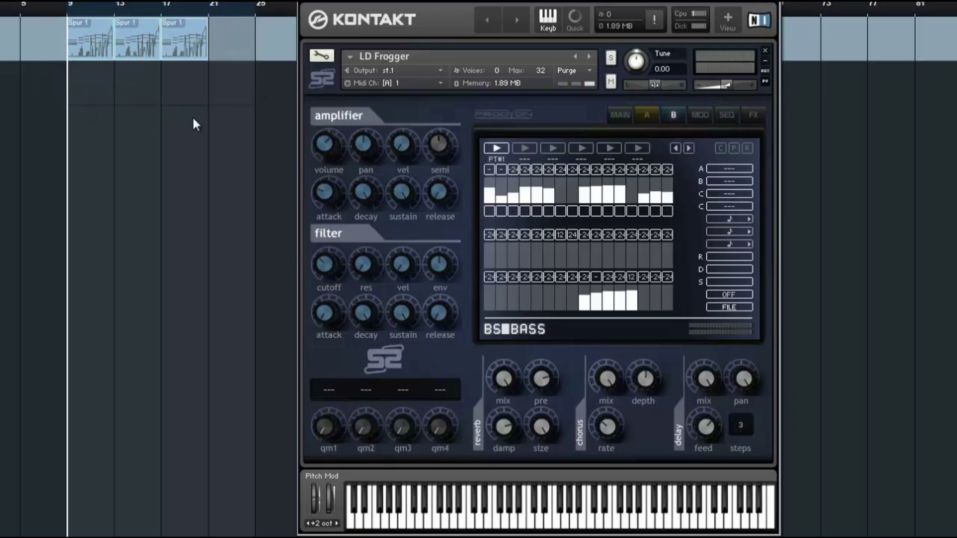
pyautogui.press('Delete')
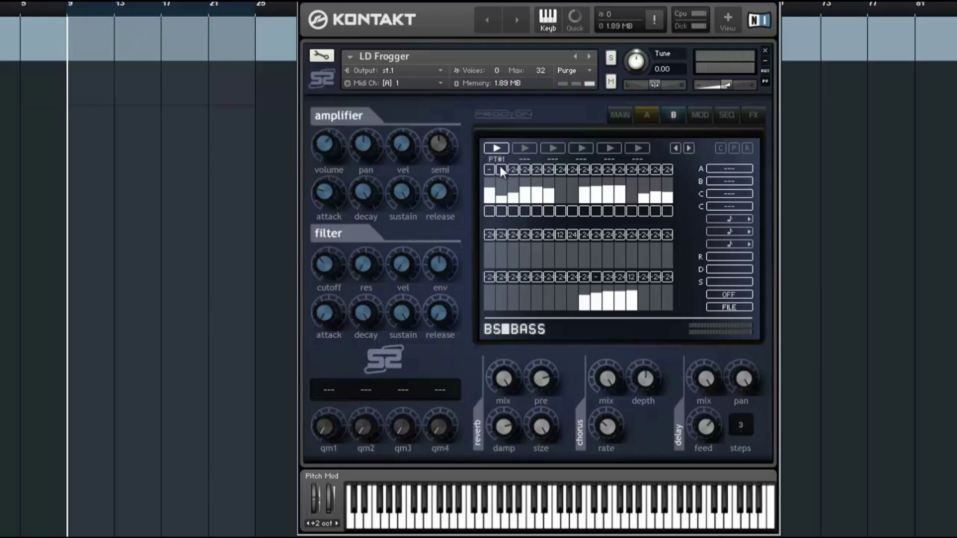
# - Look through the sequencer patterns, and set steps 4 to 7 in the second pattern's upper value row to "-"
pyautogui.click(526, 150)
pyautogui.click(608, 149)
pyautogui.click(500, 146)
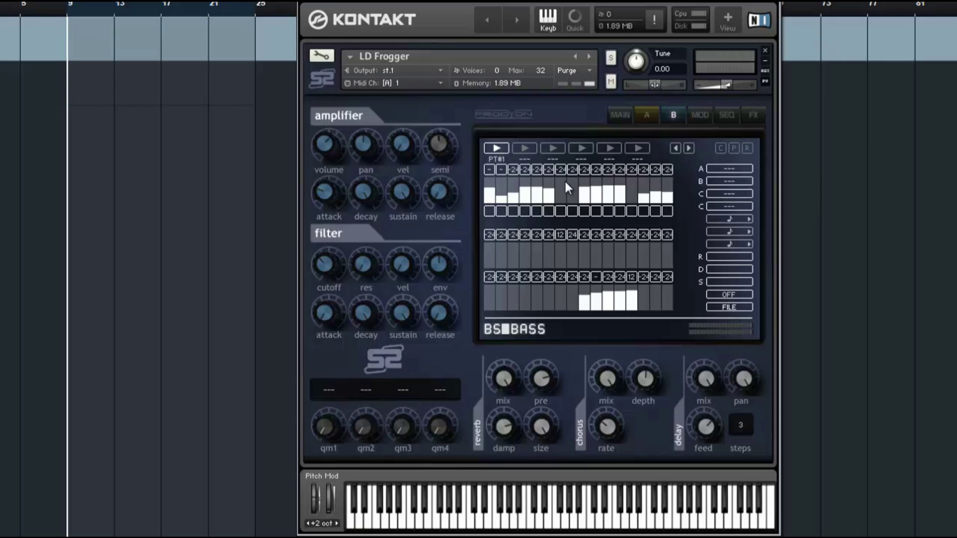
pyautogui.click(526, 148)
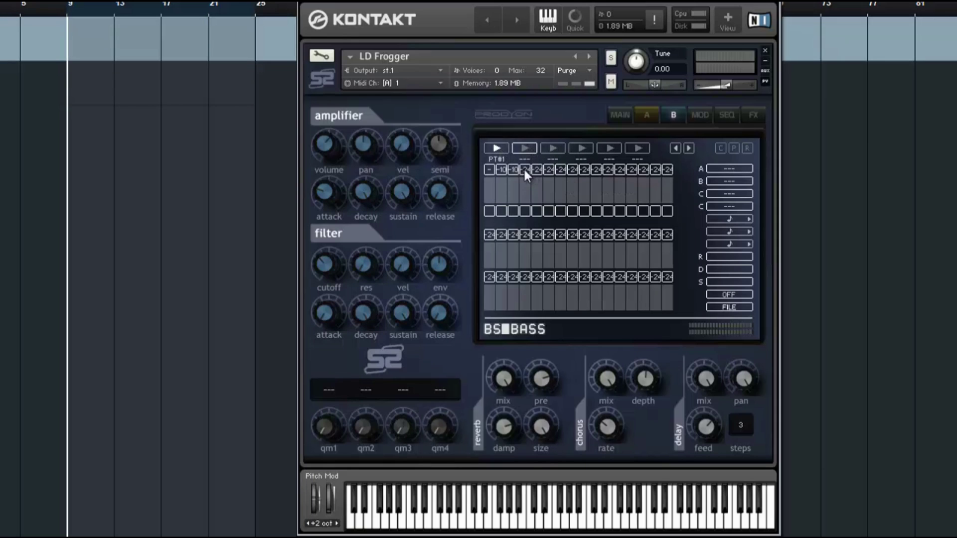
pyautogui.click(525, 169)
pyautogui.click(530, 183)
pyautogui.click(537, 170)
pyautogui.click(538, 209)
pyautogui.click(548, 170)
pyautogui.click(548, 210)
pyautogui.click(561, 169)
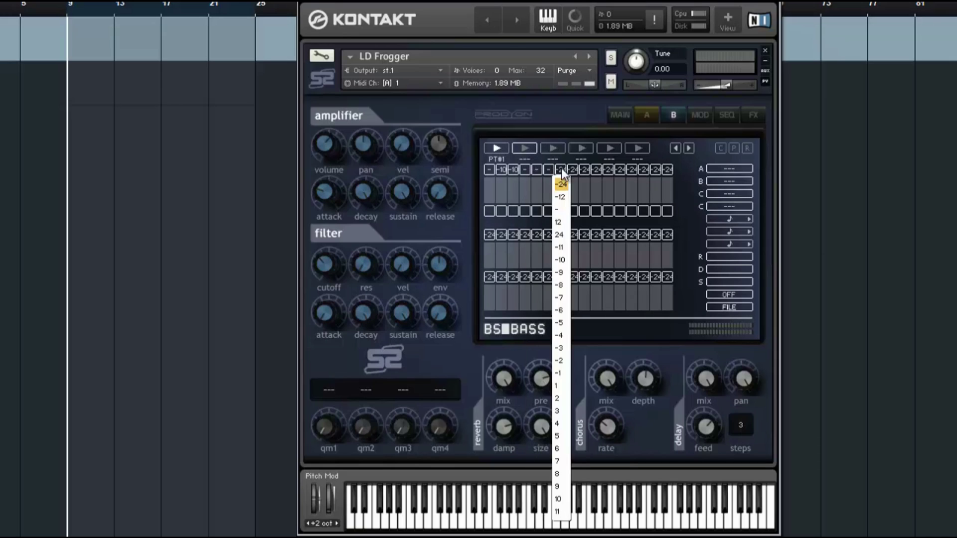
pyautogui.click(561, 209)
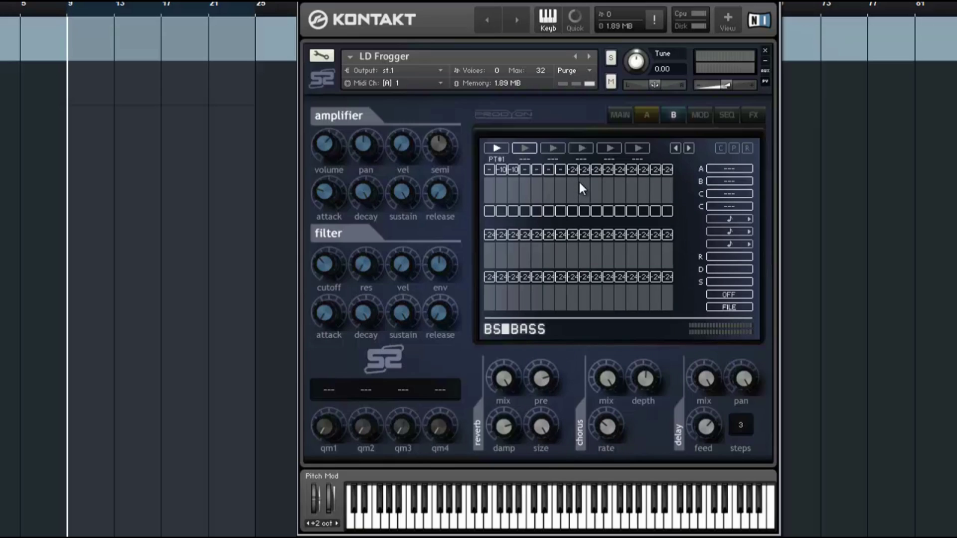
# - Return to the first sequencer pattern and set the sequencer mode to SEQ
pyautogui.click(497, 147)
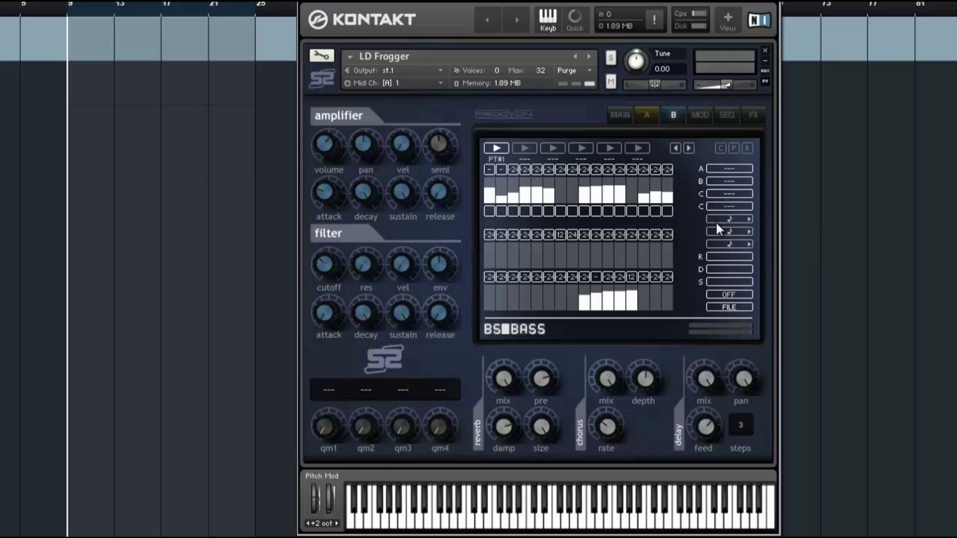
pyautogui.click(737, 294)
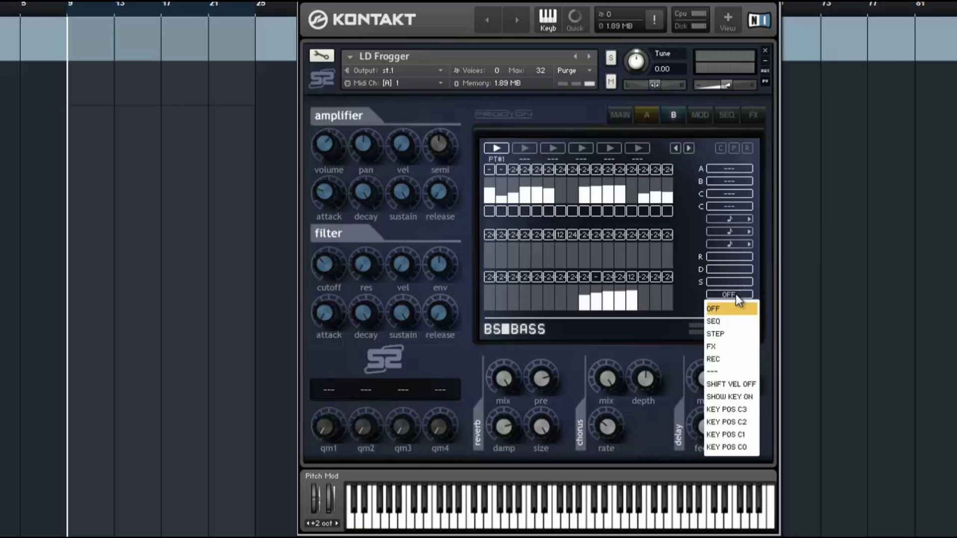
pyautogui.click(744, 319)
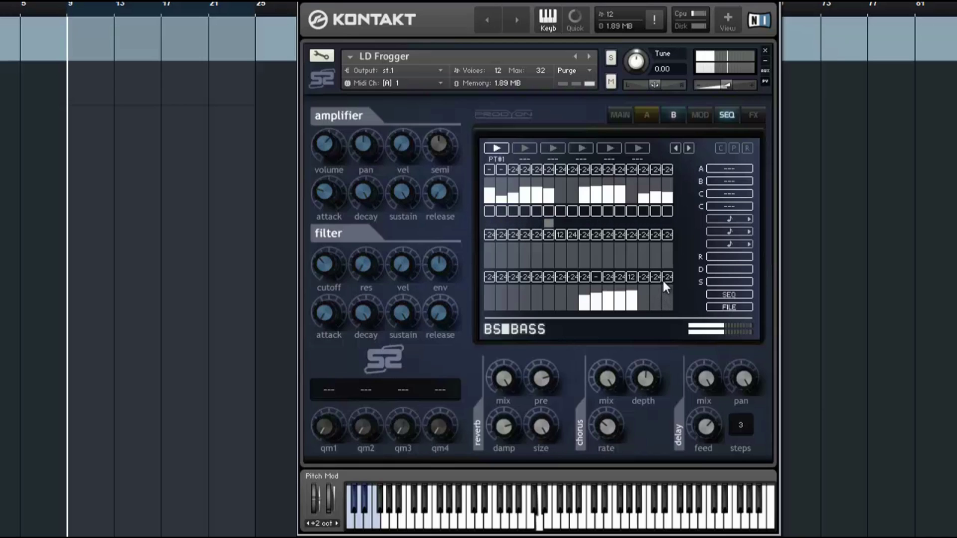
# - Select layer A and pull all the lower bars of its gate down to 0
pyautogui.click(700, 115)
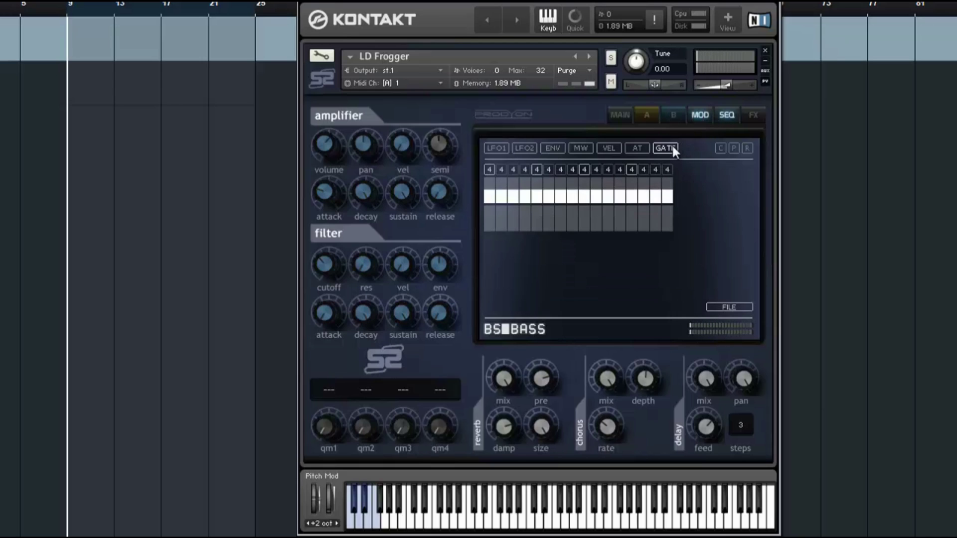
pyautogui.click(651, 117)
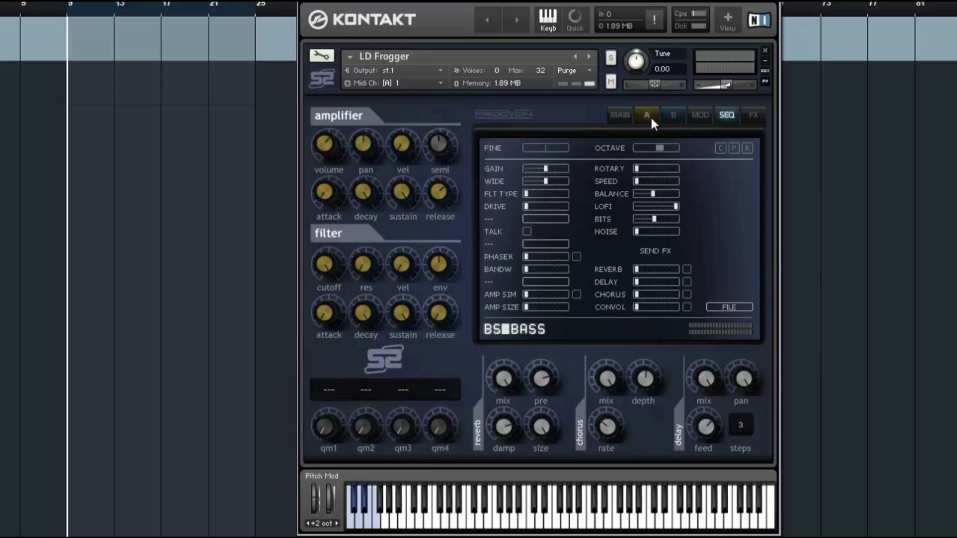
pyautogui.click(699, 115)
pyautogui.moveTo(669, 237)
pyautogui.mouseDown()
pyautogui.moveTo(566, 232)
pyautogui.moveTo(501, 257)
pyautogui.mouseUp()
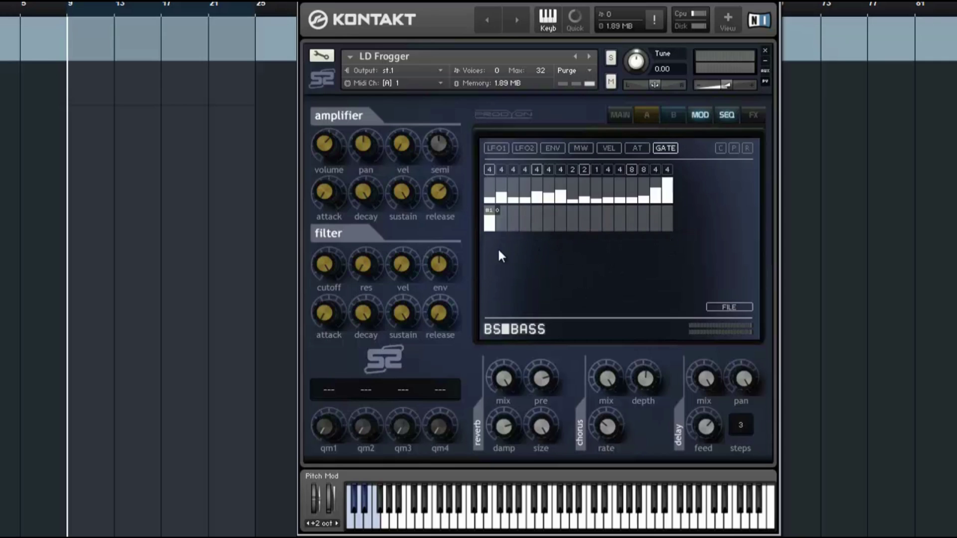
# - Shorten layer A's amplifier release, and redraw the first sequencer pattern's top bars unevenly, leaving step 1 empty
pyautogui.click(731, 115)
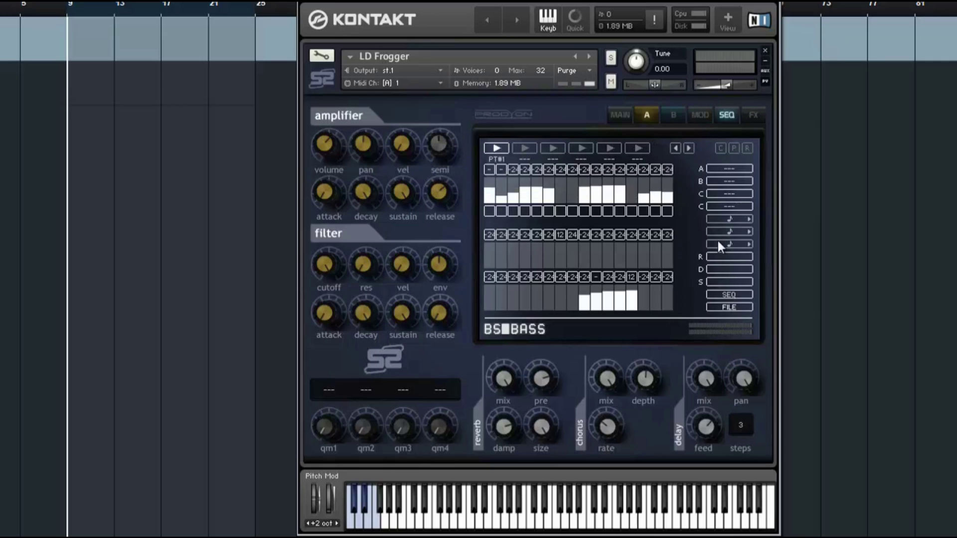
pyautogui.moveTo(439, 185); pyautogui.dragTo(446, 218)
pyautogui.moveTo(500, 192)
pyautogui.mouseDown()
pyautogui.moveTo(668, 189)
pyautogui.moveTo(532, 192)
pyautogui.moveTo(631, 192)
pyautogui.moveTo(647, 207)
pyautogui.moveTo(621, 192)
pyautogui.moveTo(648, 190)
pyautogui.mouseUp()
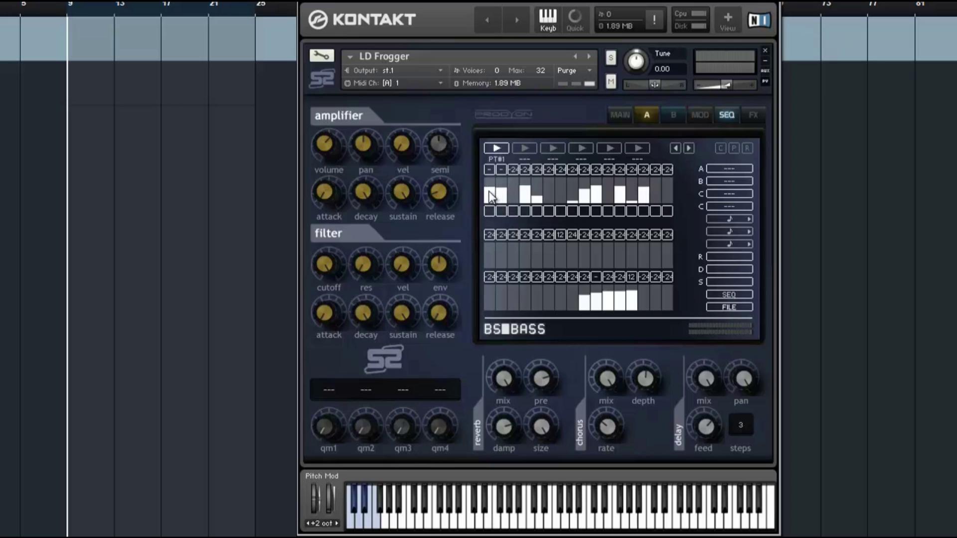
pyautogui.moveTo(488, 193); pyautogui.dragTo(488, 195)
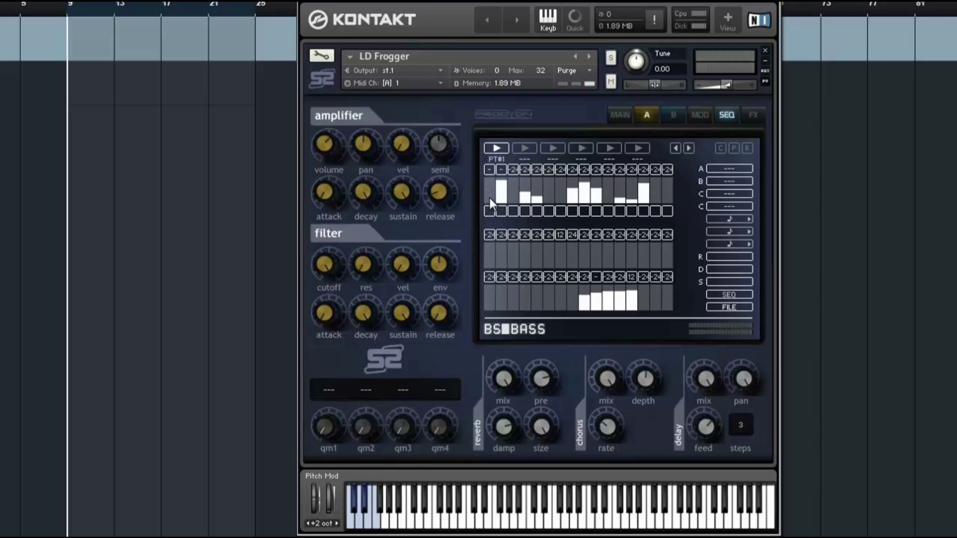
pyautogui.click(490, 199)
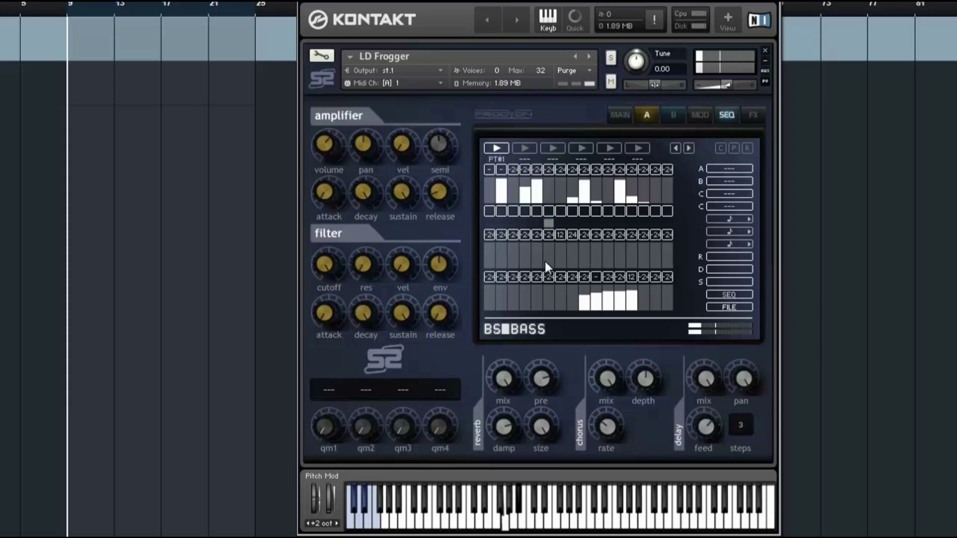
# - Draw bars in the pattern's middle row at steps 5, 6 and 13 to 15, and set those steps' values to 12
pyautogui.moveTo(542, 255); pyautogui.dragTo(553, 256)
pyautogui.moveTo(627, 258); pyautogui.dragTo(660, 256)
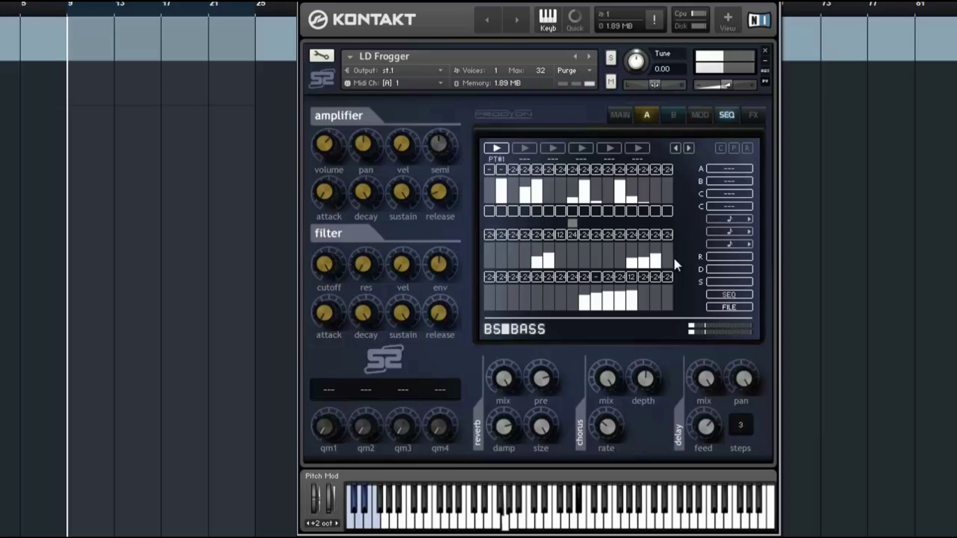
pyautogui.click(536, 233)
pyautogui.click(537, 234)
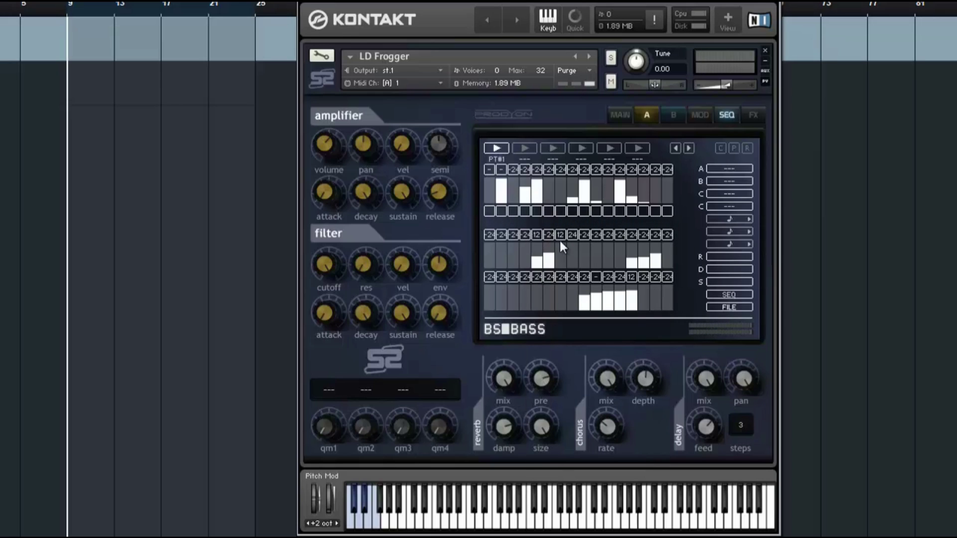
pyautogui.click(549, 235)
pyautogui.click(555, 237)
pyautogui.click(633, 234)
pyautogui.click(634, 235)
pyautogui.click(646, 233)
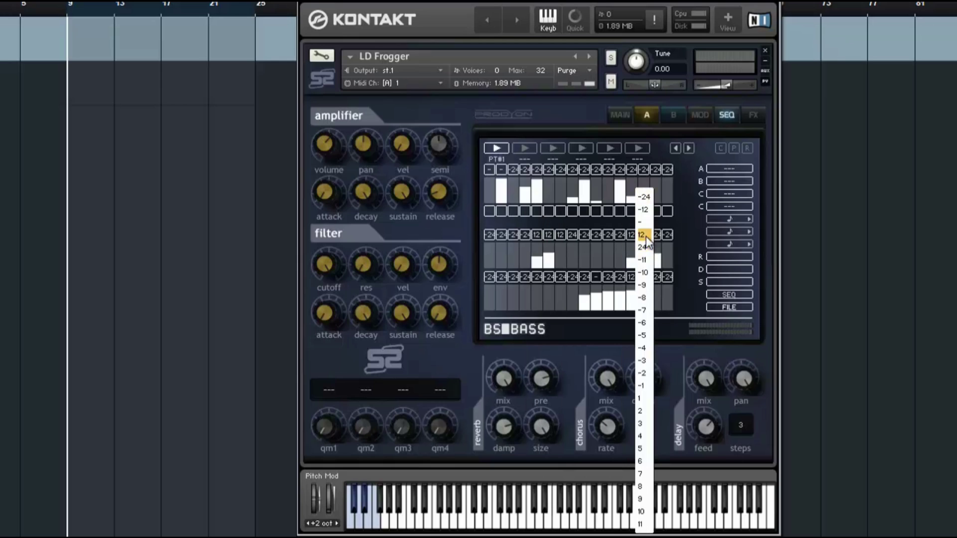
pyautogui.click(646, 235)
pyautogui.click(656, 235)
pyautogui.click(657, 235)
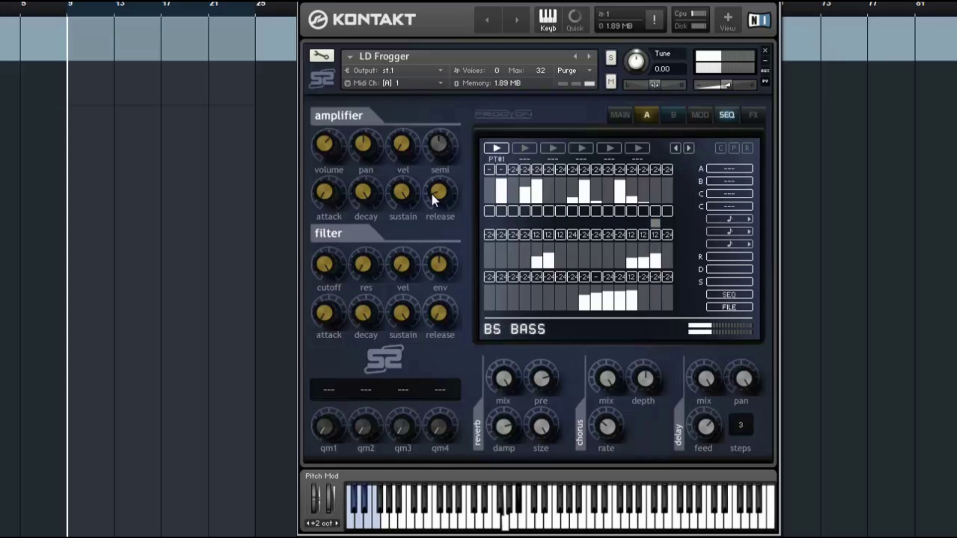
# - Raise layer A's reverb, delay, chorus and convolution sends to around halfway
pyautogui.click(621, 115)
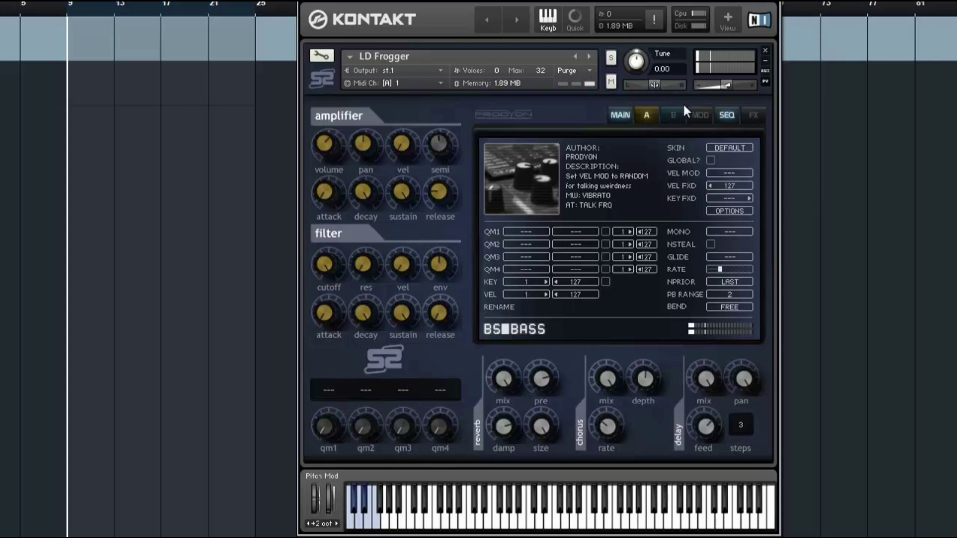
pyautogui.click(690, 114)
pyautogui.click(640, 118)
pyautogui.click(622, 116)
pyautogui.click(646, 119)
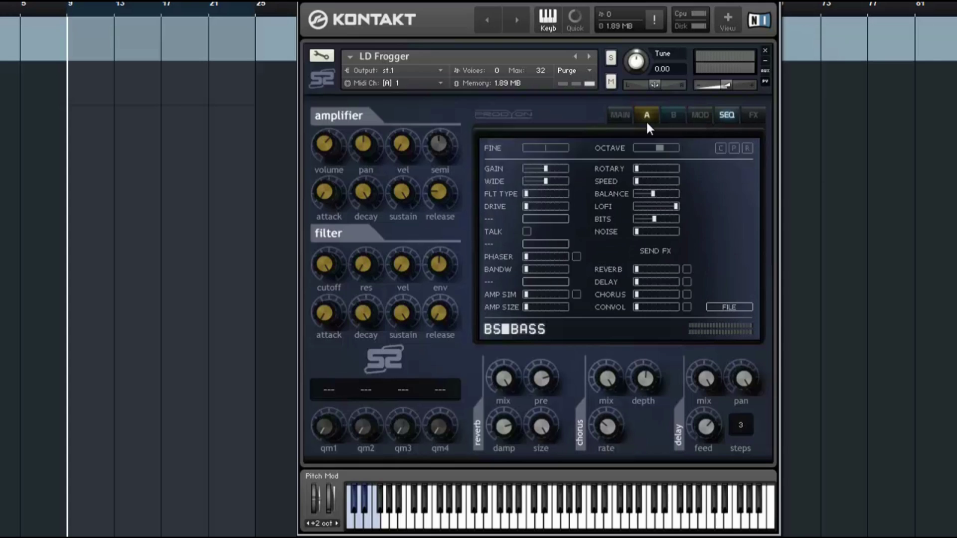
pyautogui.click(650, 269)
pyautogui.click(650, 282)
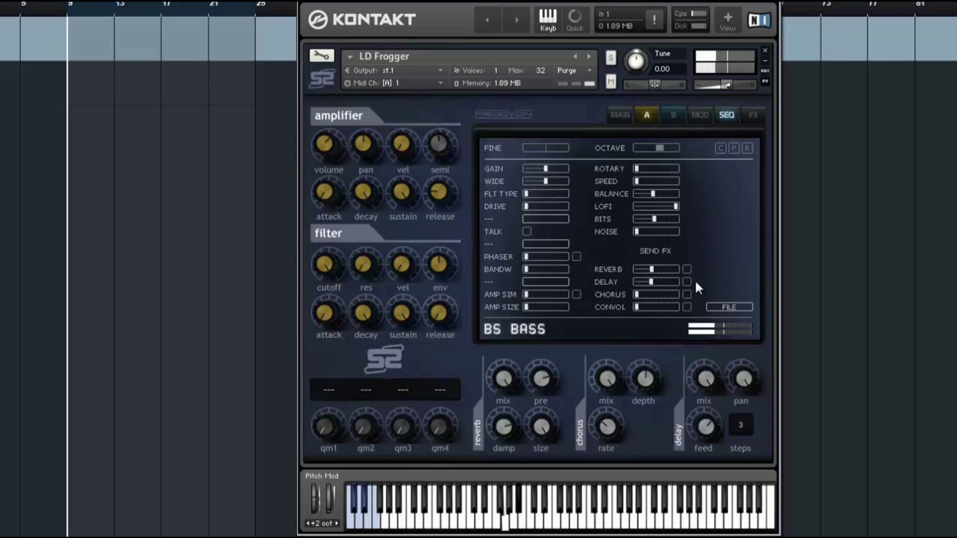
pyautogui.moveTo(678, 281)
pyautogui.mouseDown()
pyautogui.moveTo(691, 281)
pyautogui.moveTo(679, 272)
pyautogui.mouseUp()
pyautogui.moveTo(675, 294); pyautogui.dragTo(738, 299)
pyautogui.click(656, 307)
pyautogui.click(656, 269)
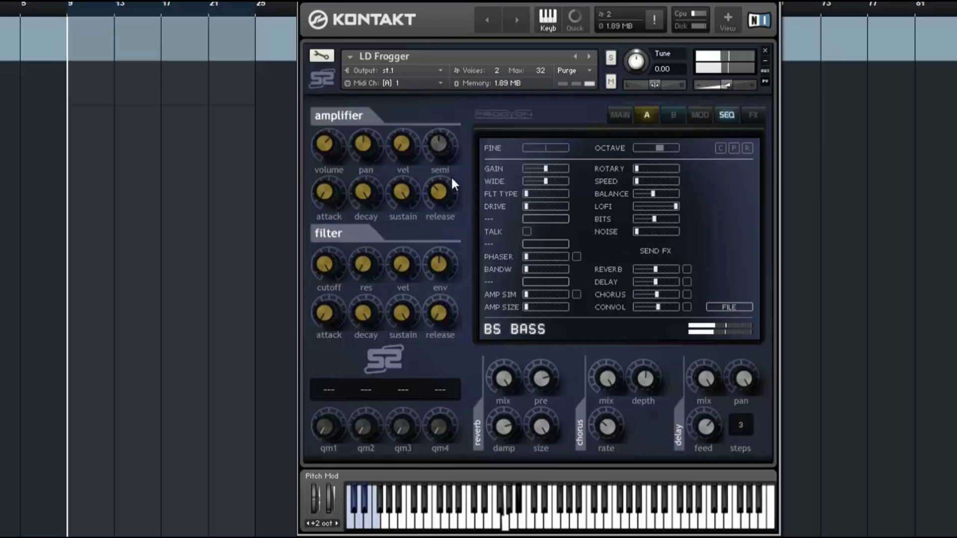
# - In the first sequencer pattern's bottom row, set steps 9, 11 and 12 to 24 and step 10 to 12
pyautogui.click(725, 115)
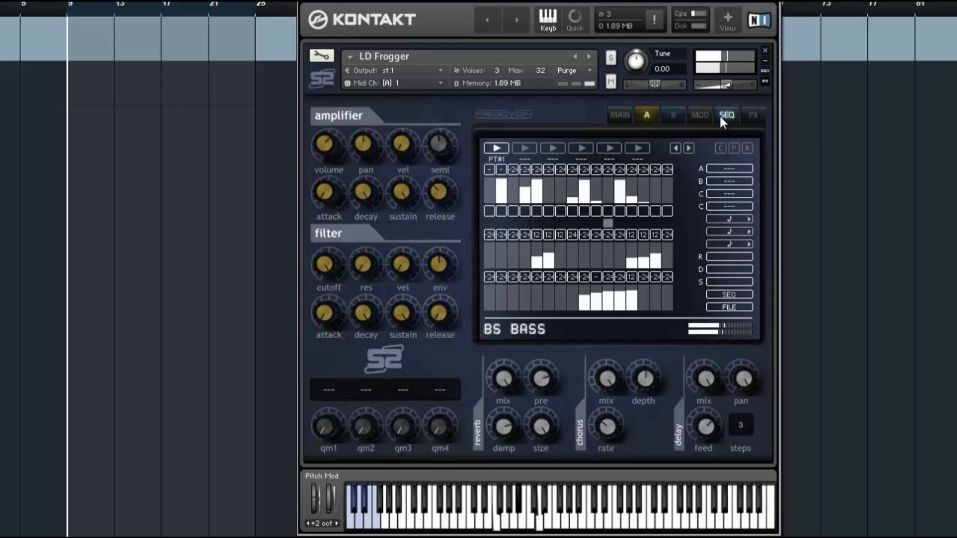
pyautogui.click(586, 276)
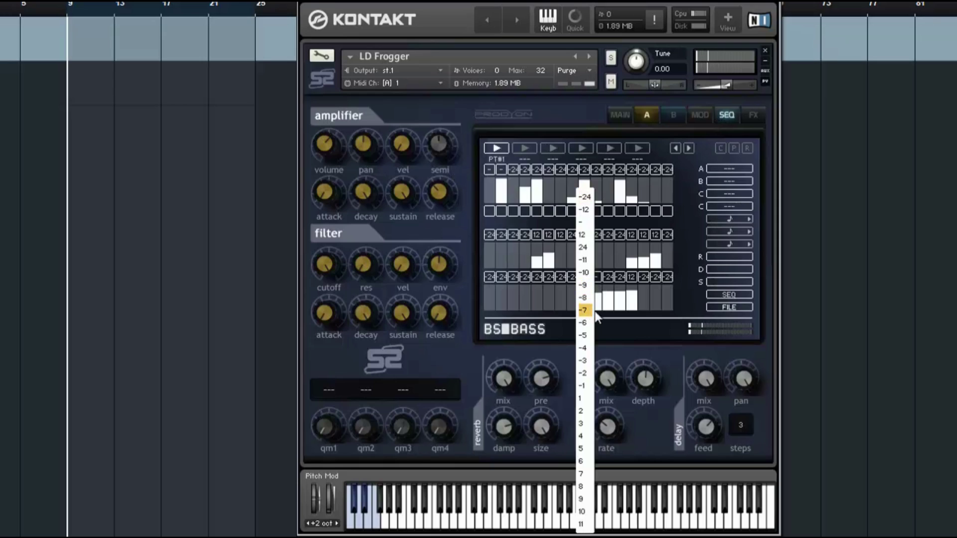
pyautogui.click(583, 247)
pyautogui.click(596, 234)
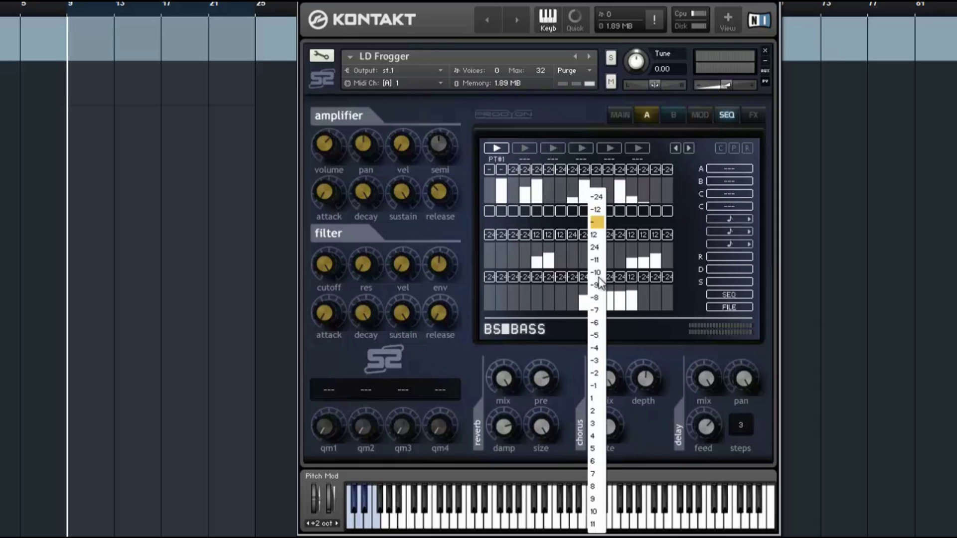
pyautogui.click(597, 247)
pyautogui.click(609, 235)
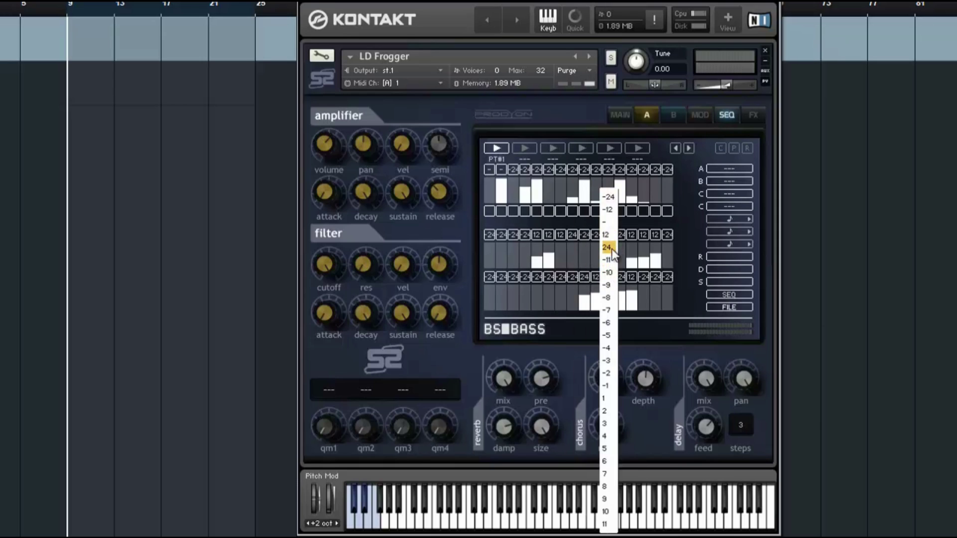
pyautogui.click(612, 248)
pyautogui.click(620, 276)
pyautogui.click(621, 249)
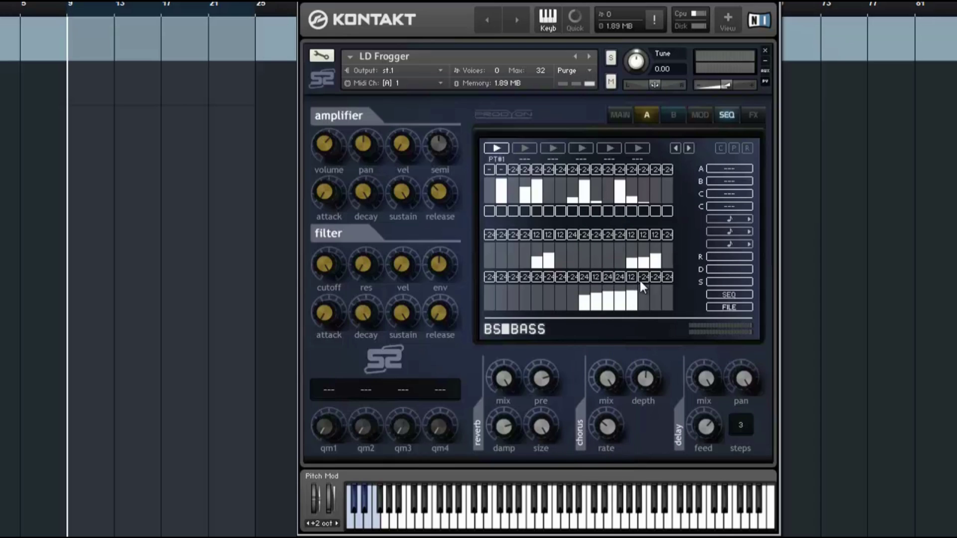
pyautogui.click(640, 279)
pyautogui.click(629, 233)
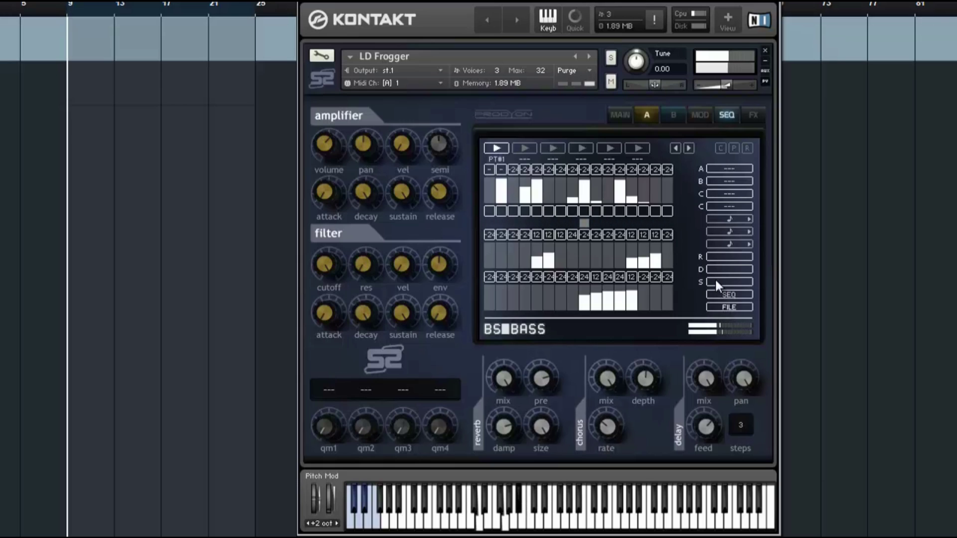
# - Redraw the pattern's bottom bars unevenly, lower the middle row's step 6, and add short middle bars at steps 9 and 12
pyautogui.moveTo(573, 304); pyautogui.dragTo(626, 301)
pyautogui.moveTo(528, 305); pyautogui.dragTo(503, 300)
pyautogui.click(546, 268)
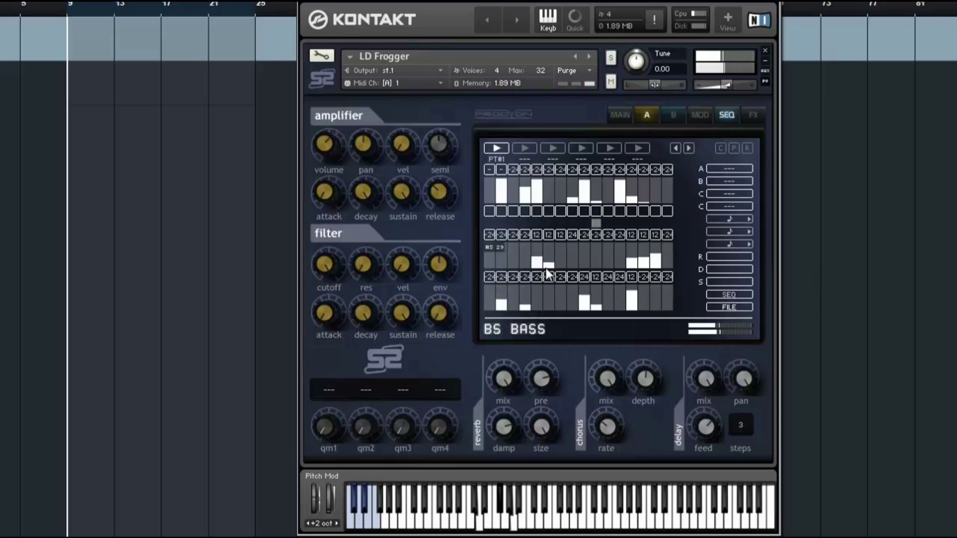
pyautogui.click(585, 267)
pyautogui.click(617, 265)
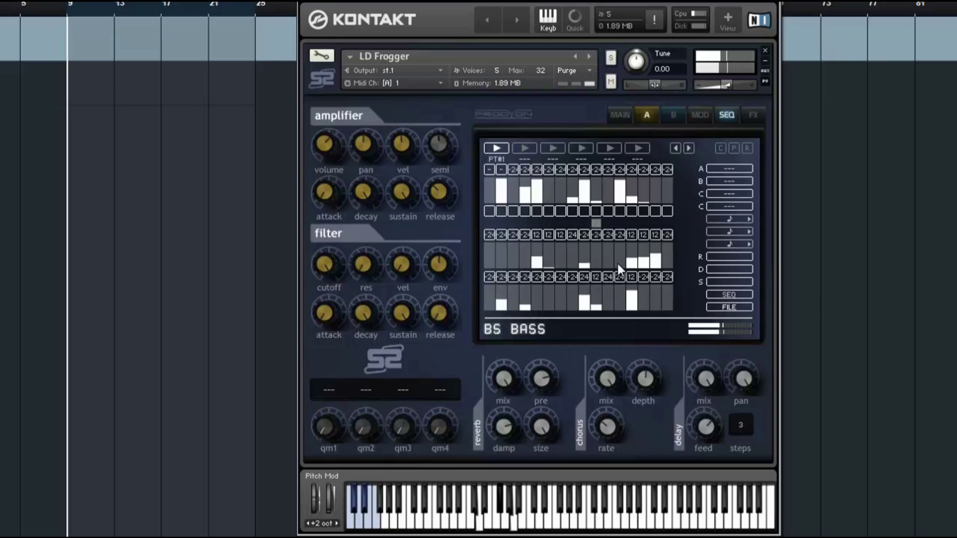
# - Draw medium-height top bars at steps 10 to 13 and 16 in the first pattern, and show the second pattern
pyautogui.moveTo(665, 193); pyautogui.dragTo(594, 191)
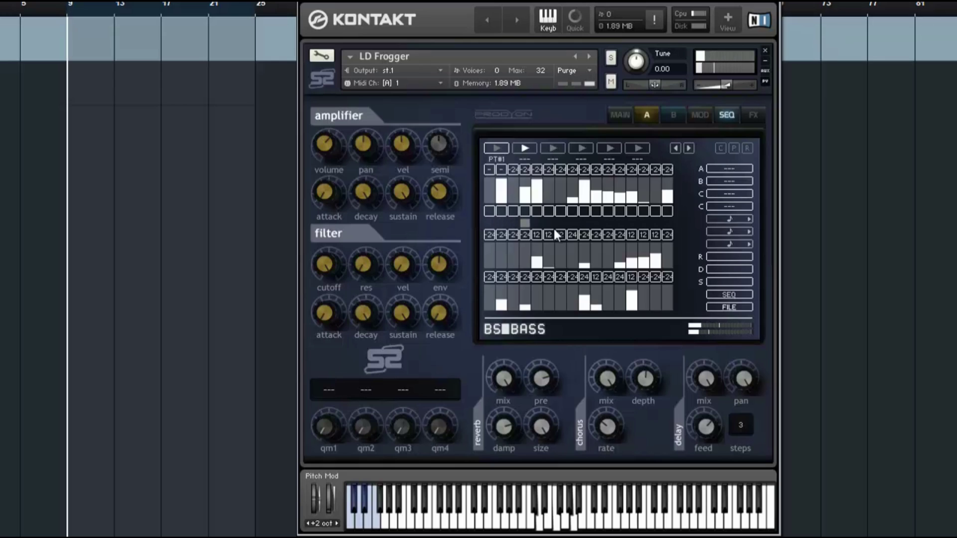
pyautogui.click(522, 148)
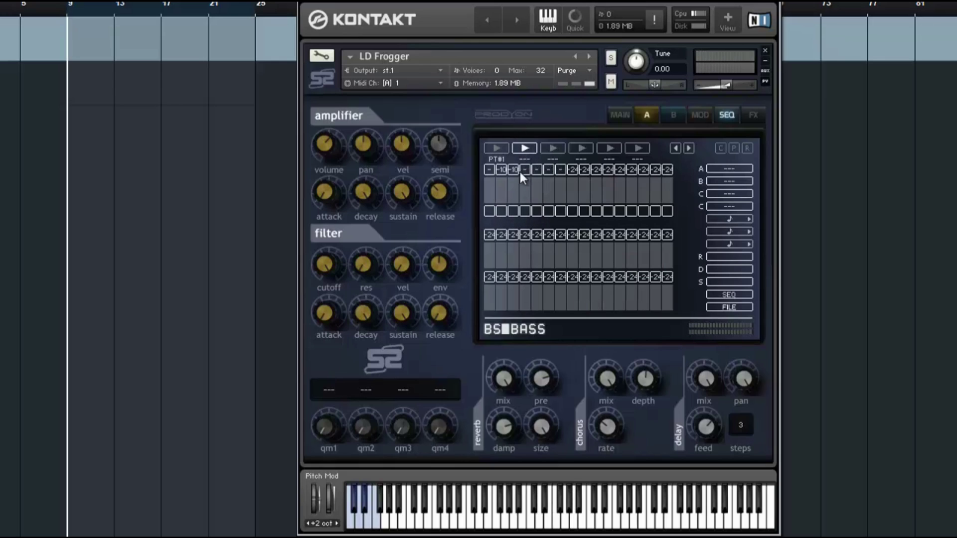
# - In the second pattern, draw bars at top steps 1, 4, 7, 10, 11 and 13, middle steps 4 to 7, 11 and 12, and bottom step 8
pyautogui.click(489, 193)
pyautogui.click(524, 187)
pyautogui.click(560, 188)
pyautogui.click(596, 197)
pyautogui.click(607, 196)
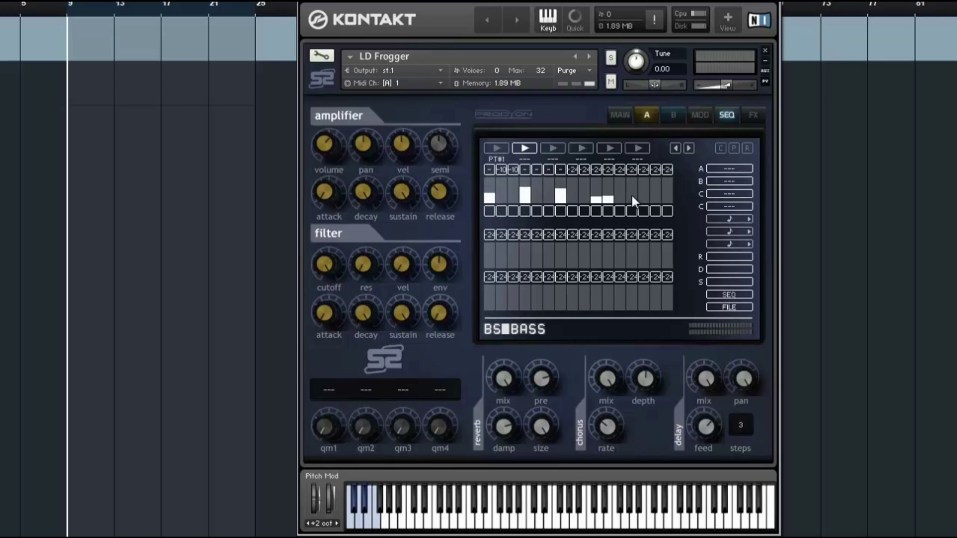
pyautogui.moveTo(525, 262); pyautogui.dragTo(560, 262)
pyautogui.click(573, 305)
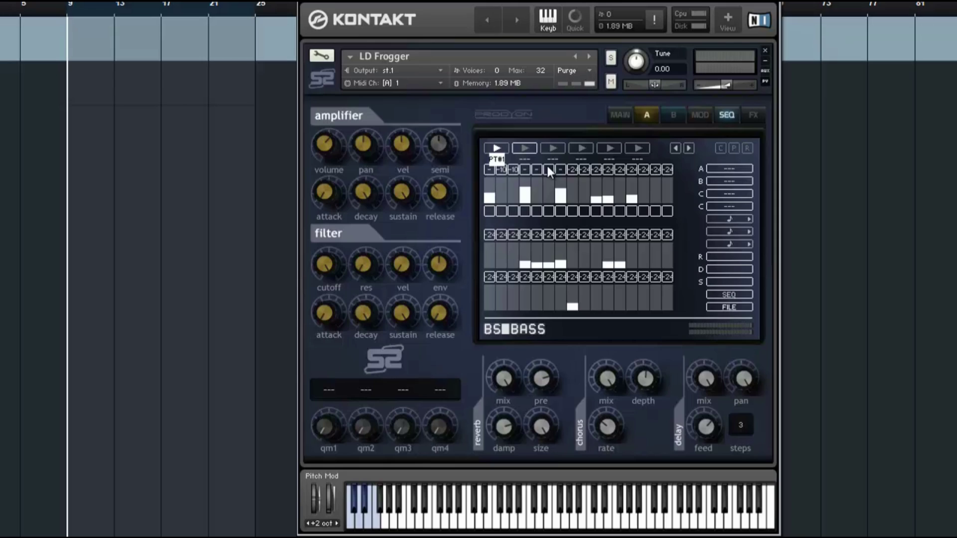
# - Name the first pattern INTRO and the second VERSE, and show the INTRO pattern
pyautogui.write('INTRO')
pyautogui.press('Return')
pyautogui.write('VERSE')
pyautogui.press('Return')
pyautogui.click(497, 148)
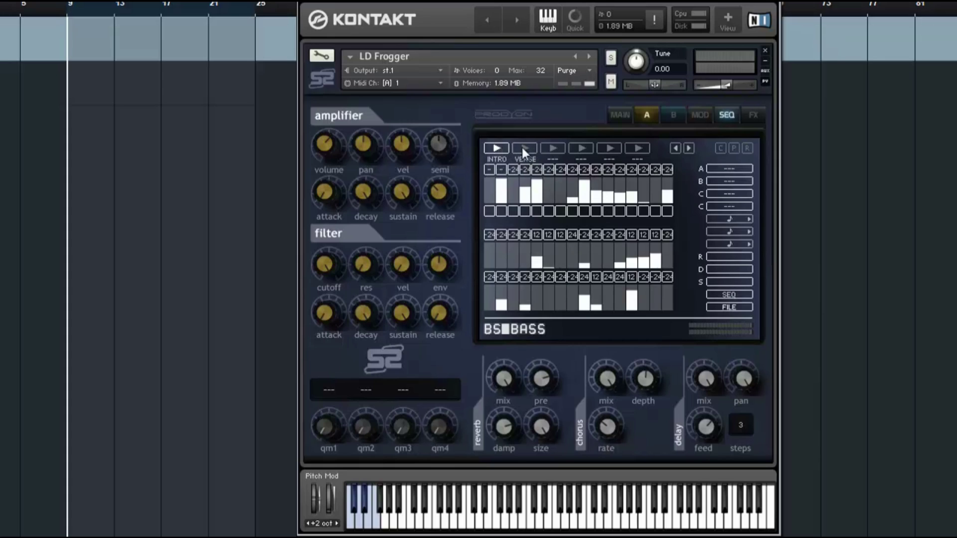
# - In the VERSE pattern, clear the top row's step 4 and lower step 7 to a short bar, and return to INTRO
pyautogui.click(524, 199)
pyautogui.click(564, 199)
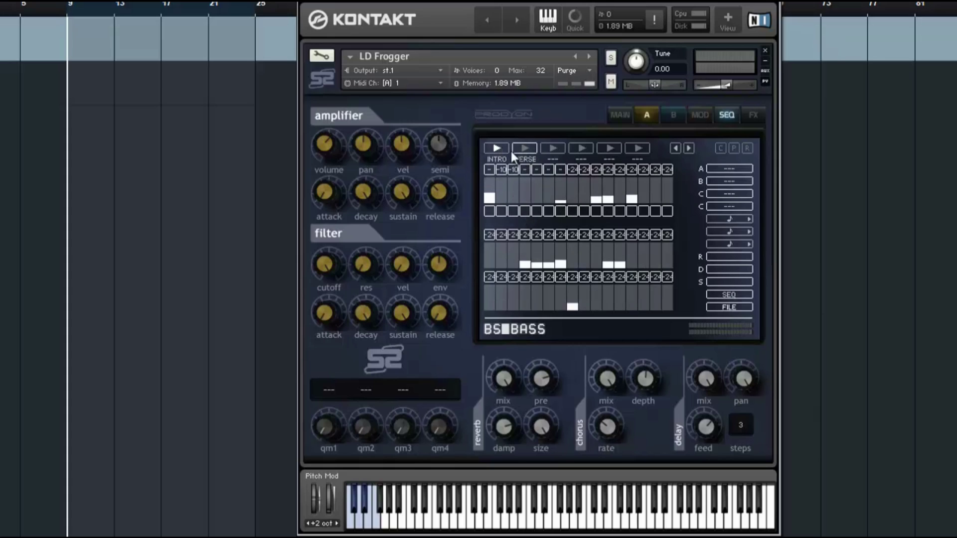
pyautogui.click(497, 147)
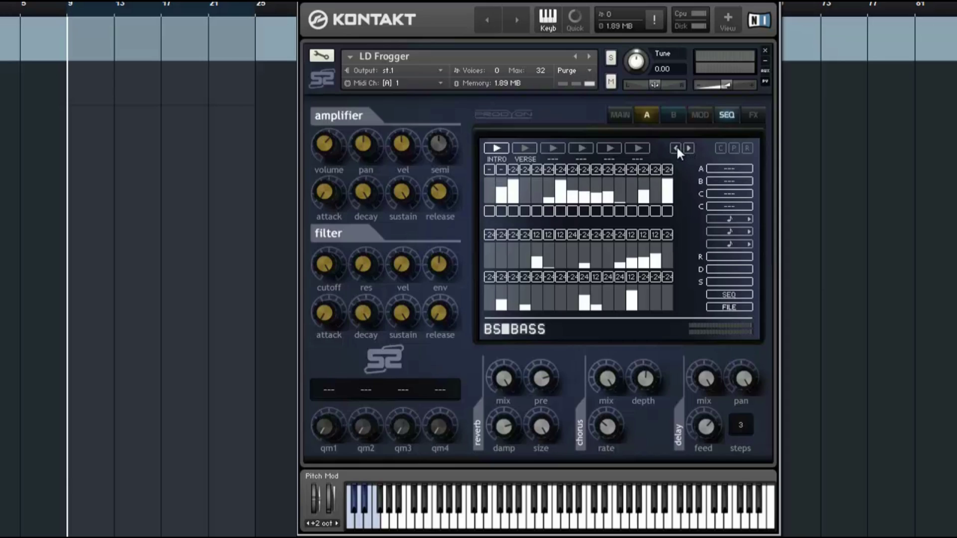
# - Rotate the INTRO pattern's steps backward and forward, and check the VERSE pattern before returning to INTRO
pyautogui.click(676, 148)
pyautogui.click(676, 149)
pyautogui.click(675, 148)
pyautogui.click(689, 148)
pyautogui.click(689, 149)
pyautogui.click(689, 149)
pyautogui.click(689, 149)
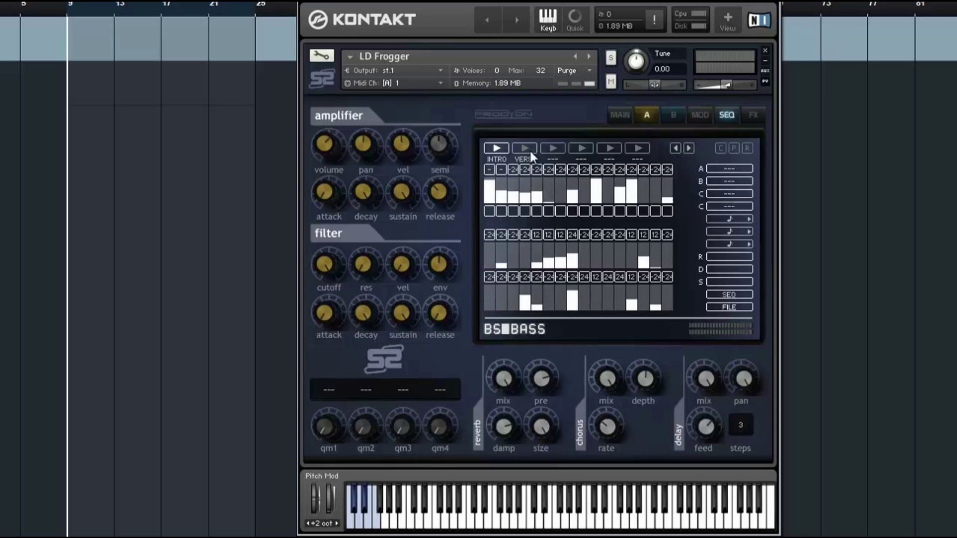
pyautogui.click(514, 149)
pyautogui.click(505, 149)
# - Try the sequencer's FX mode and switch it back to SEQ
pyautogui.click(739, 296)
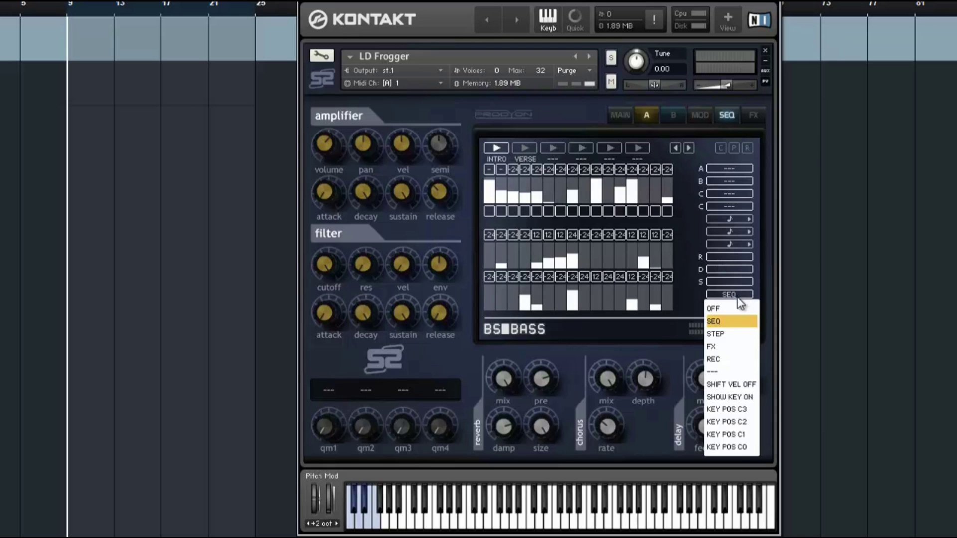
pyautogui.click(739, 345)
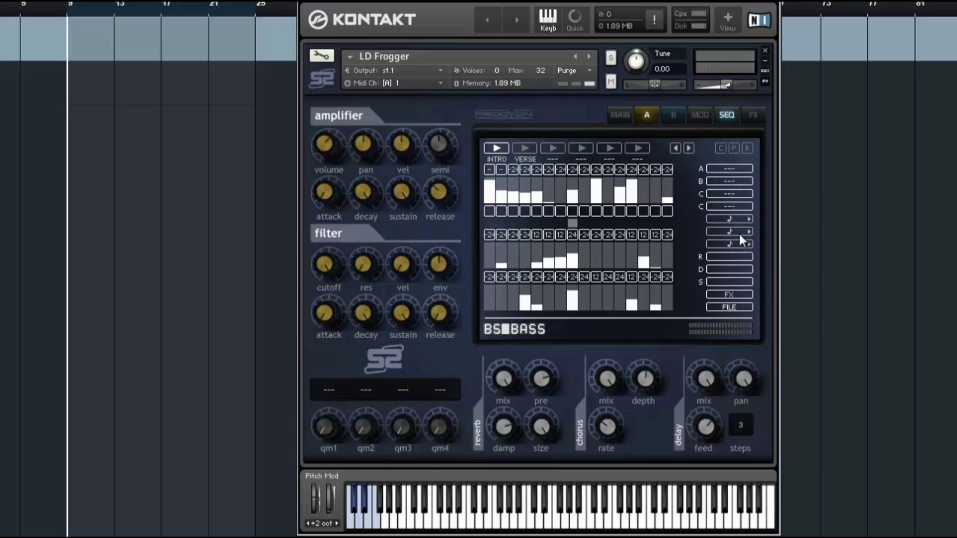
pyautogui.click(739, 294)
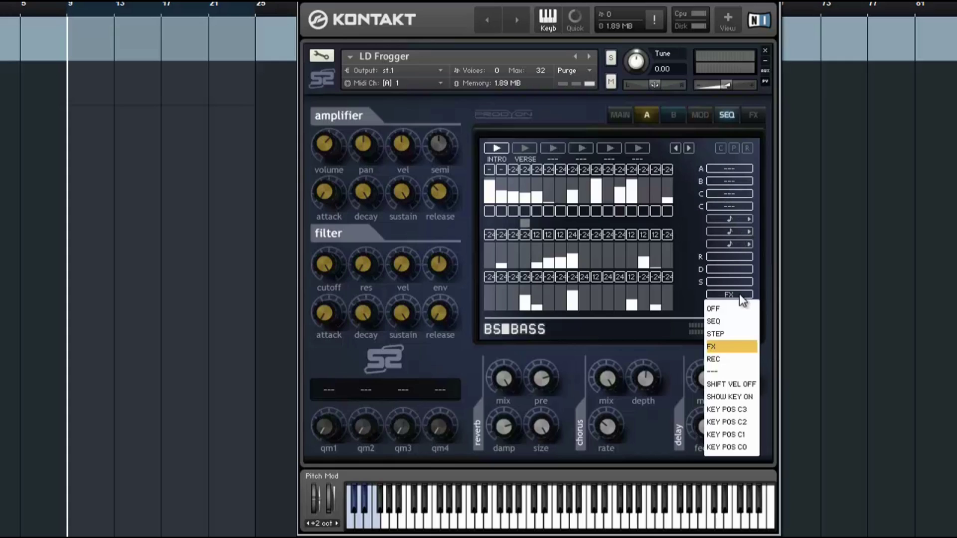
pyautogui.click(737, 320)
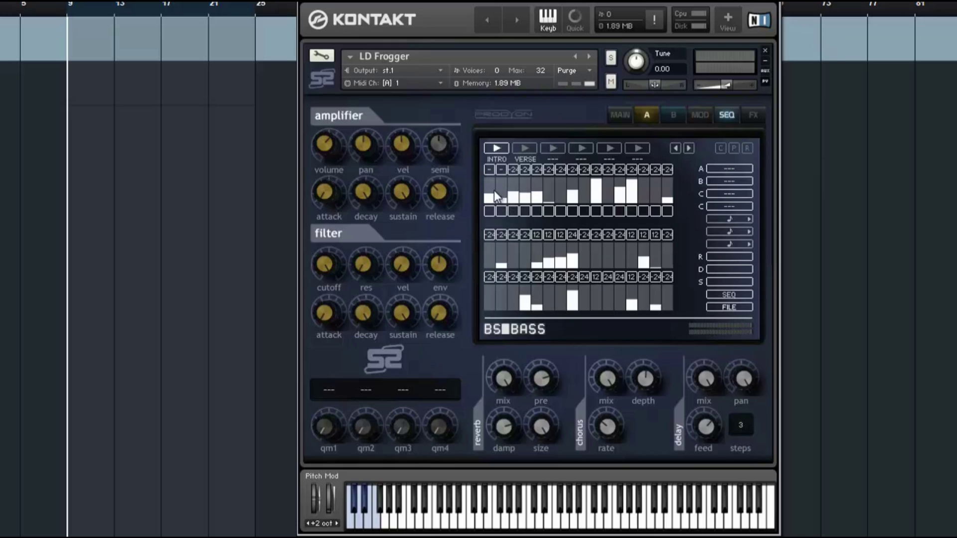
# - Redraw the INTRO pattern's first four top bars with steps 1 and 4 tallest, and assign OCTAVE to target A
pyautogui.moveTo(520, 197)
pyautogui.mouseDown()
pyautogui.moveTo(545, 198)
pyautogui.moveTo(530, 200)
pyautogui.moveTo(525, 178)
pyautogui.moveTo(530, 188)
pyautogui.mouseUp()
pyautogui.click(730, 169)
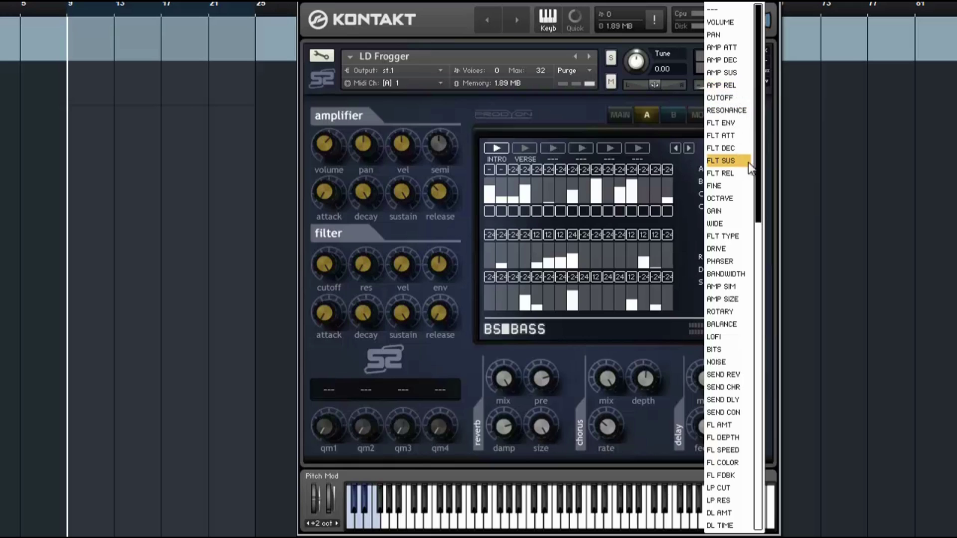
pyautogui.moveTo(761, 164)
pyautogui.mouseDown()
pyautogui.moveTo(754, 444)
pyautogui.moveTo(743, 303)
pyautogui.moveTo(758, 162)
pyautogui.mouseUp()
pyautogui.click(728, 199)
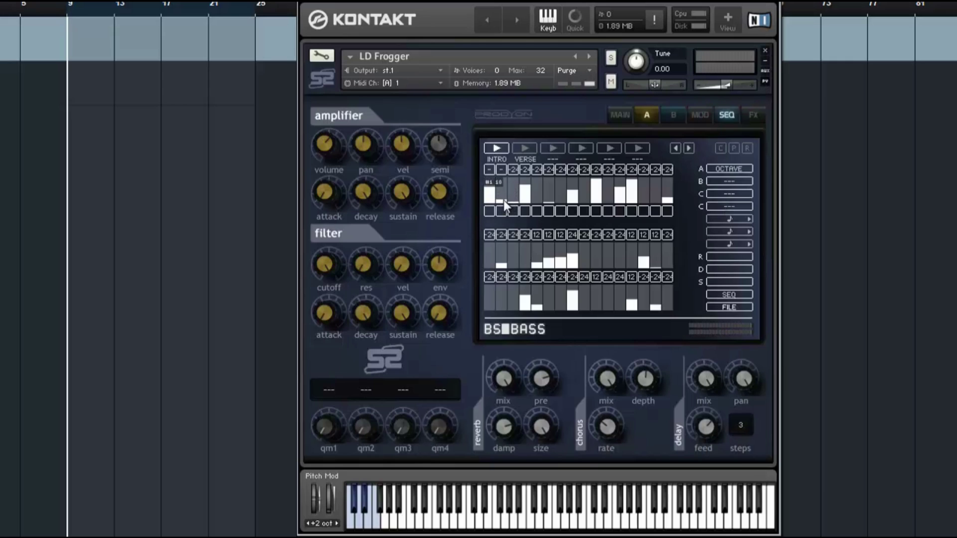
# - Clear all bars from the INTRO pattern's middle and bottom rows, and check the octave slider on layer A's page
pyautogui.moveTo(668, 267)
pyautogui.mouseDown()
pyautogui.moveTo(544, 265)
pyautogui.moveTo(474, 281)
pyautogui.mouseUp()
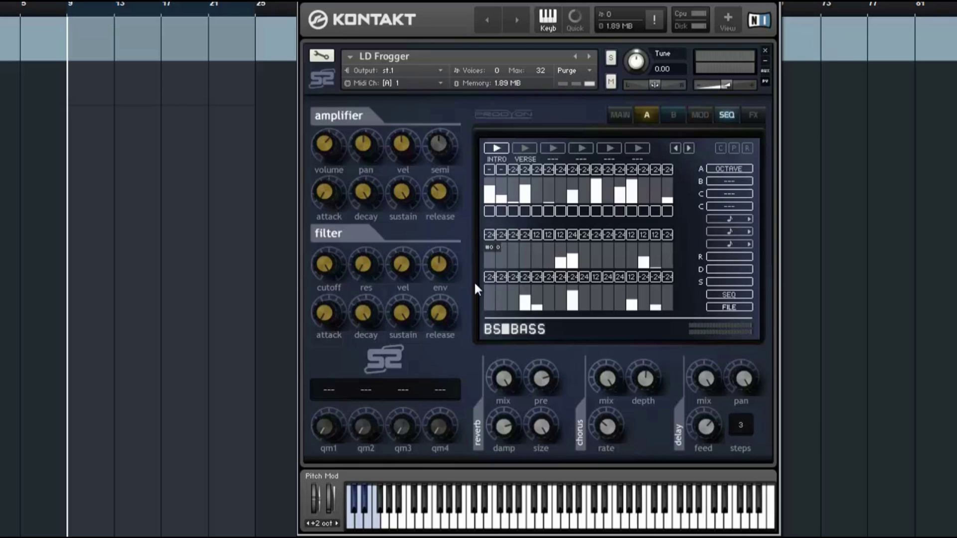
pyautogui.moveTo(644, 301); pyautogui.dragTo(504, 312)
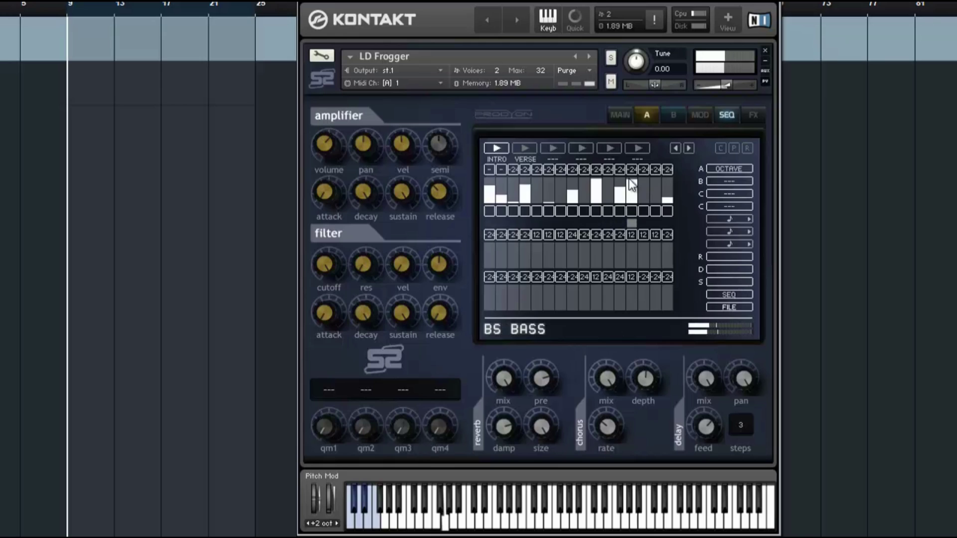
pyautogui.click(647, 116)
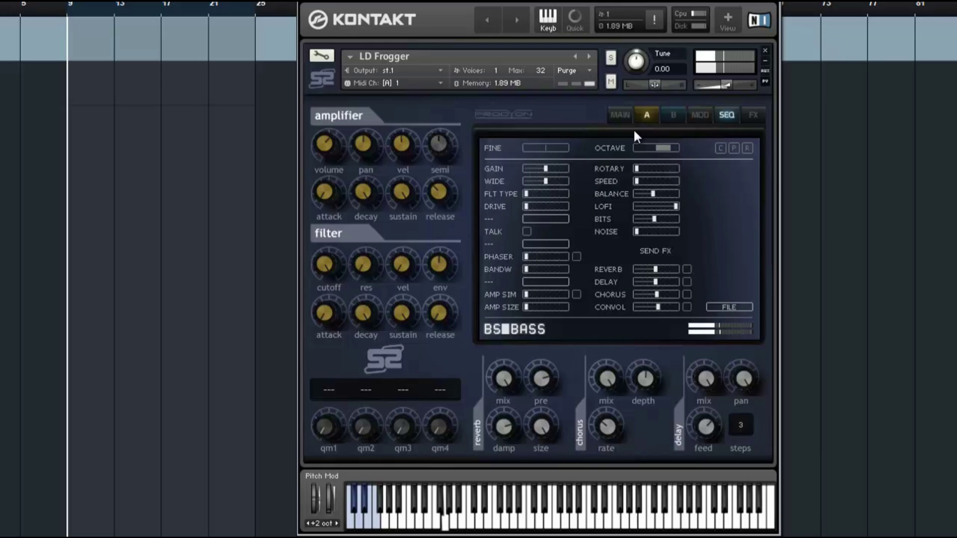
pyautogui.click(725, 116)
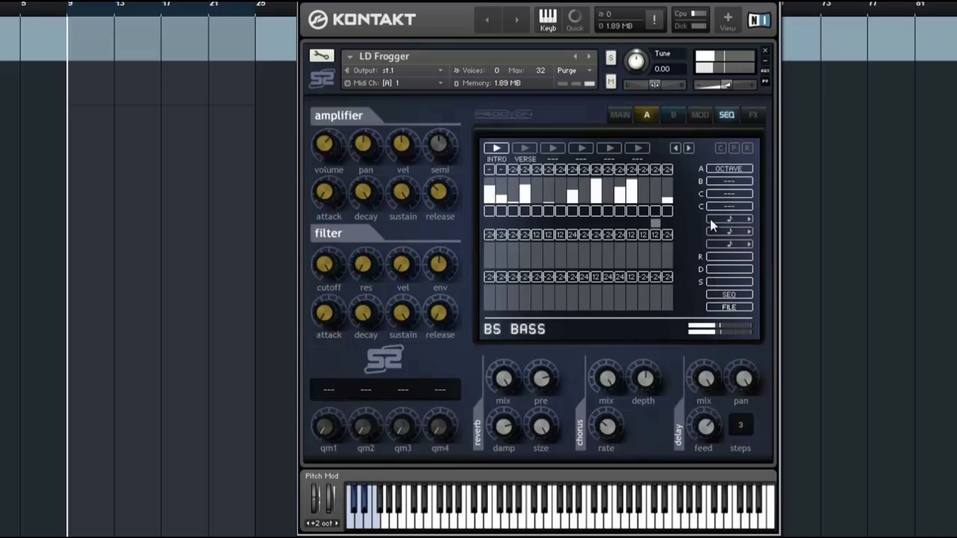
# - Draw short bars at steps 4, 8 and 13 of the INTRO pattern's middle row and steps 6 and 16 of its bottom row
pyautogui.click(572, 265)
pyautogui.click(631, 264)
pyautogui.click(526, 267)
pyautogui.click(549, 307)
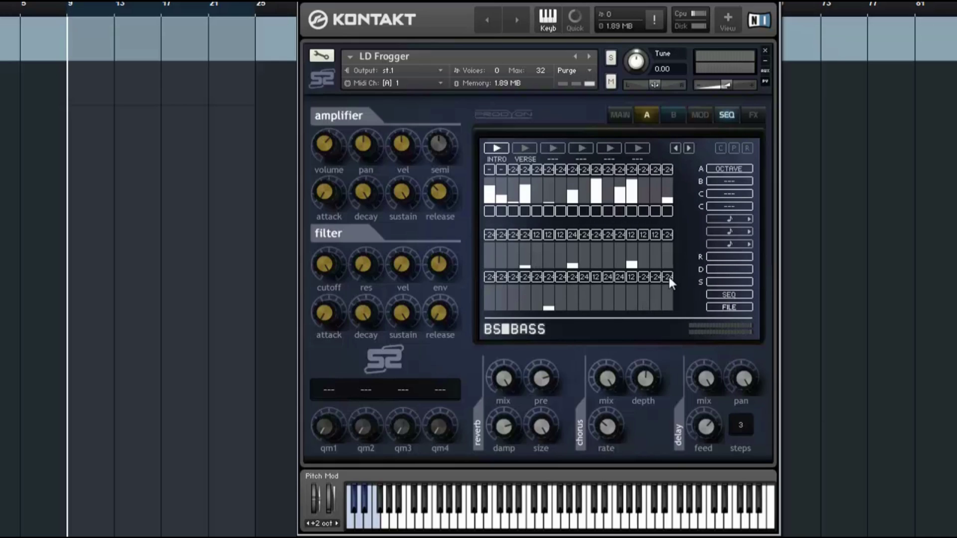
pyautogui.click(666, 305)
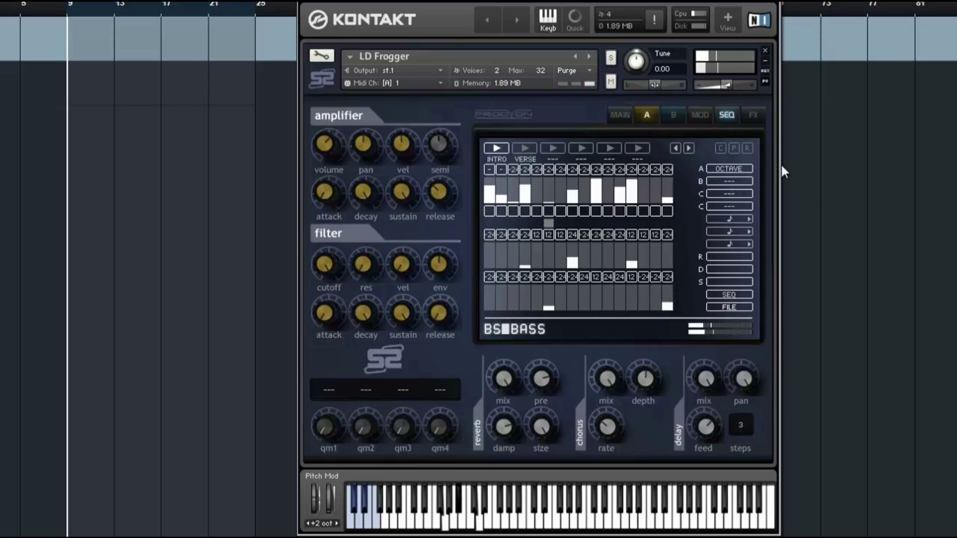
# - Assign CUTOFF to target B, and draw rising middle bars at steps 9 to 12 with a tall bar at step 16
pyautogui.click(734, 181)
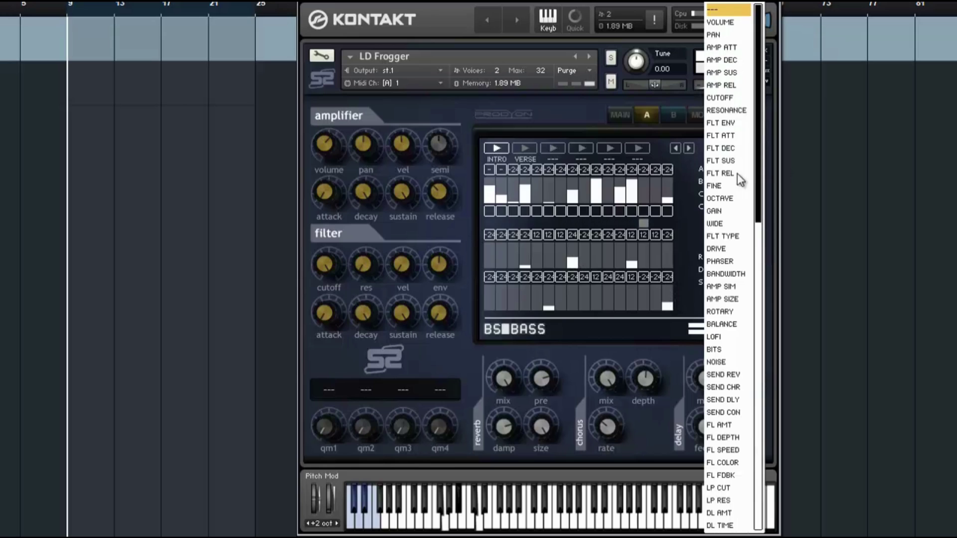
pyautogui.click(736, 100)
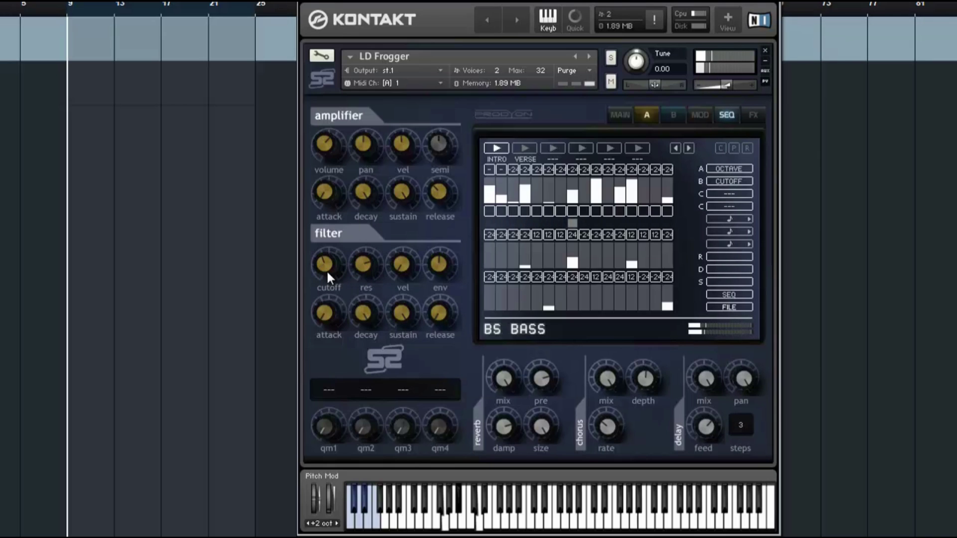
pyautogui.moveTo(584, 264)
pyautogui.mouseDown()
pyautogui.moveTo(667, 247)
pyautogui.moveTo(635, 266)
pyautogui.moveTo(656, 267)
pyautogui.moveTo(633, 268)
pyautogui.moveTo(618, 256)
pyautogui.mouseUp()
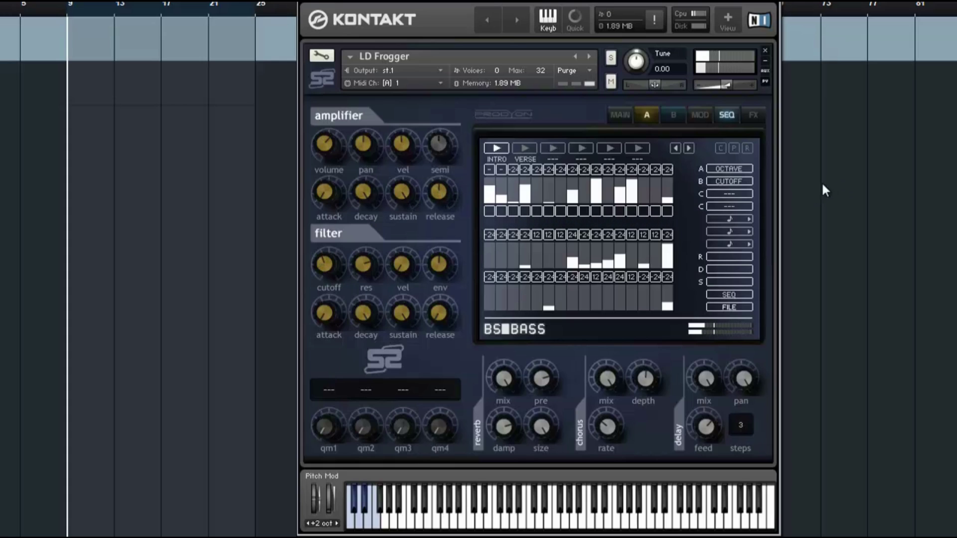
# - Browse target B's available destinations down to the CC entries, and close the list without choosing one
pyautogui.click(727, 181)
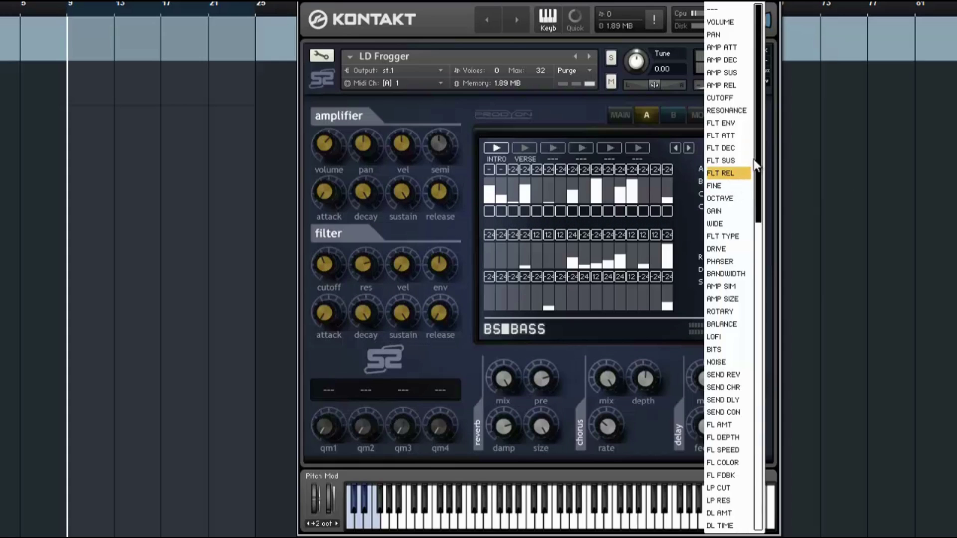
pyautogui.scroll(-4, 765, 238)
pyautogui.moveTo(766, 241); pyautogui.dragTo(747, 466)
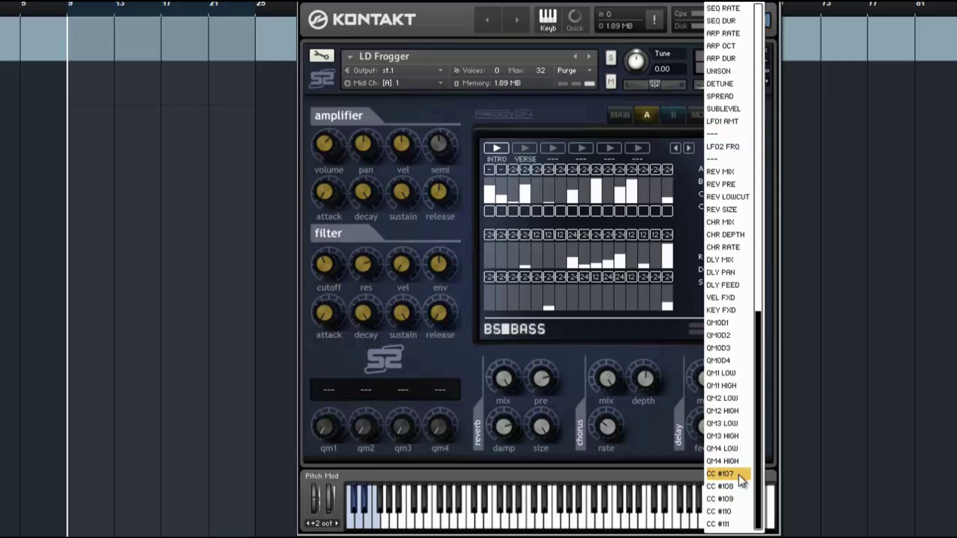
pyautogui.click(635, 421)
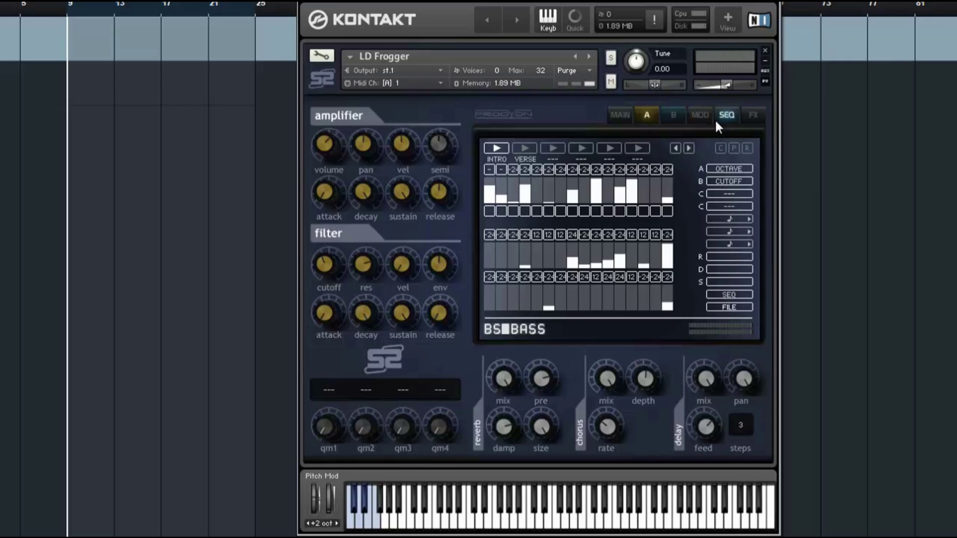
# - Look through the INTRO, VERSE and third patterns, and set the sequencer's mode to OFF
pyautogui.click(517, 148)
pyautogui.click(502, 149)
pyautogui.click(524, 149)
pyautogui.click(560, 148)
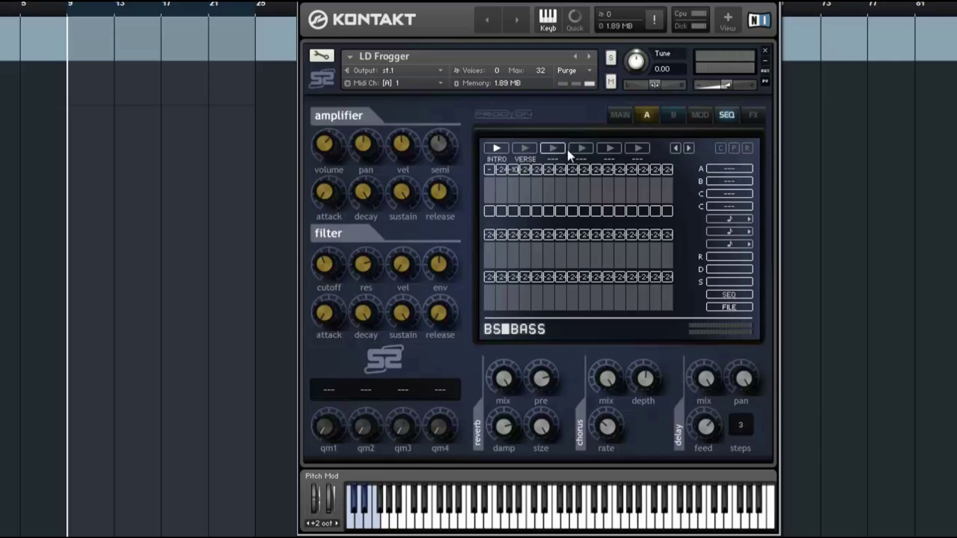
pyautogui.click(519, 146)
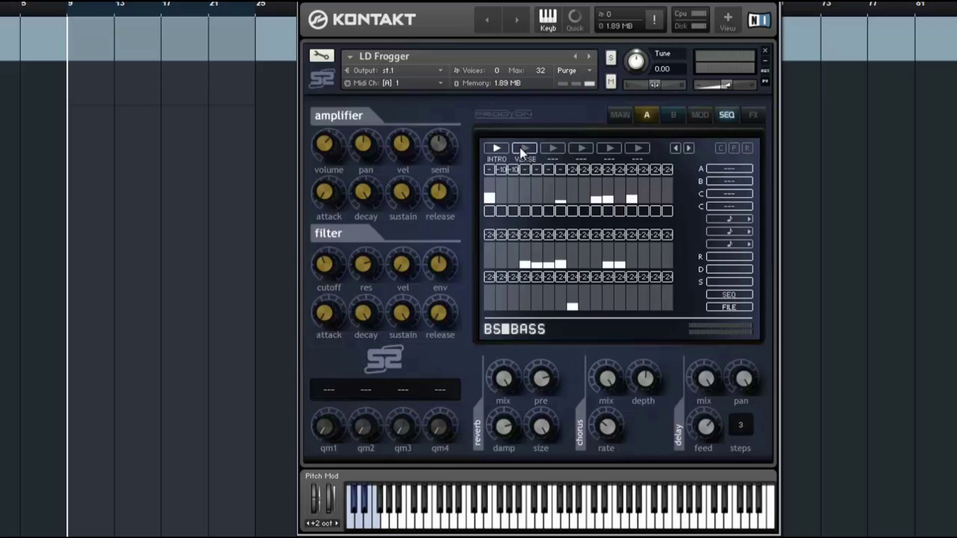
pyautogui.click(730, 294)
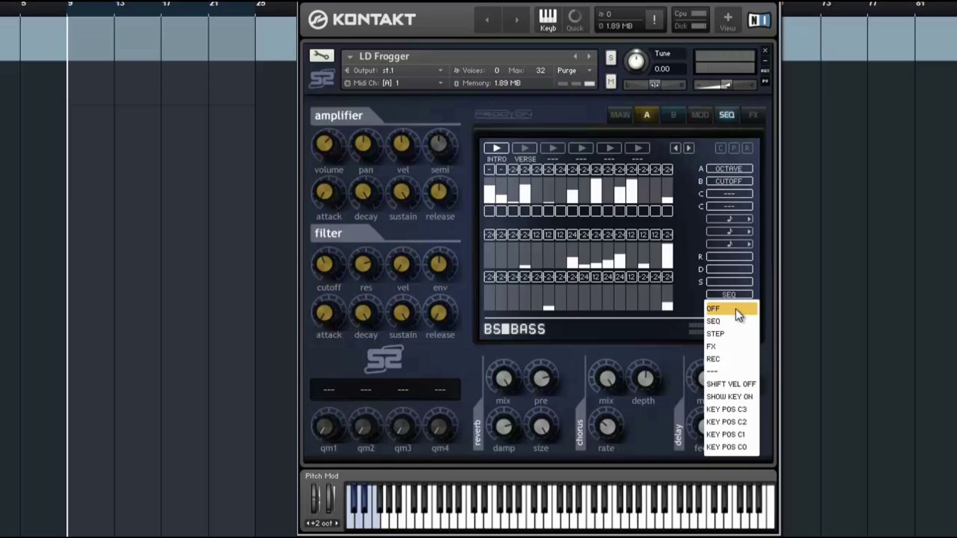
pyautogui.click(736, 309)
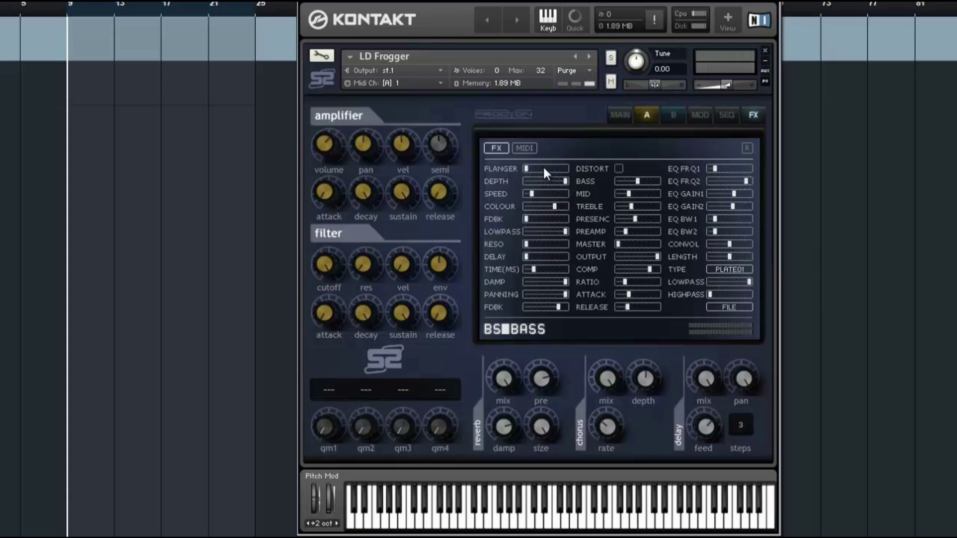
# - On the FX page, raise the flanger to just under halfway and its speed to about two-thirds, lower depth and colour slightly, and leave feedback at minimum
pyautogui.moveTo(538, 169); pyautogui.dragTo(534, 164)
pyautogui.moveTo(599, 166); pyautogui.dragTo(620, 193)
pyautogui.moveTo(559, 206); pyautogui.dragTo(579, 183)
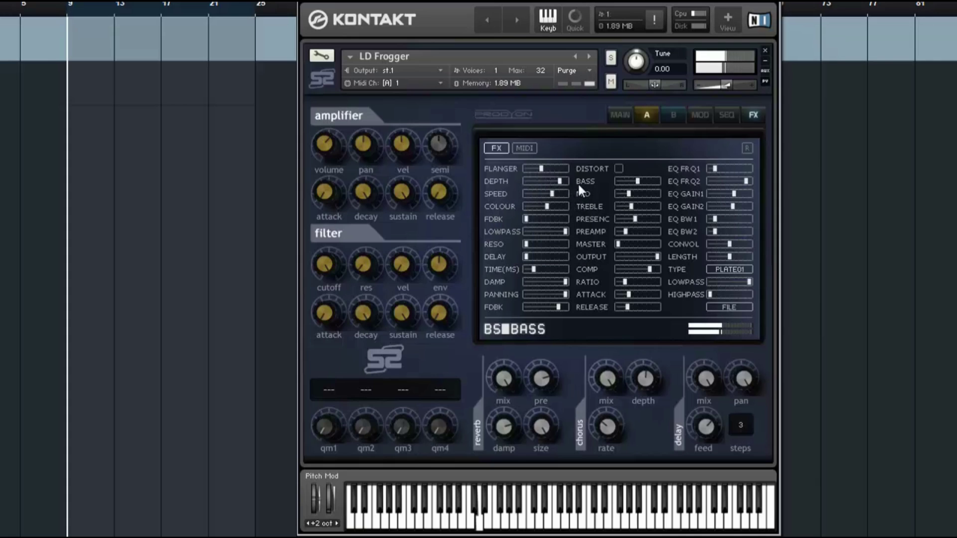
pyautogui.moveTo(528, 220); pyautogui.dragTo(305, 228)
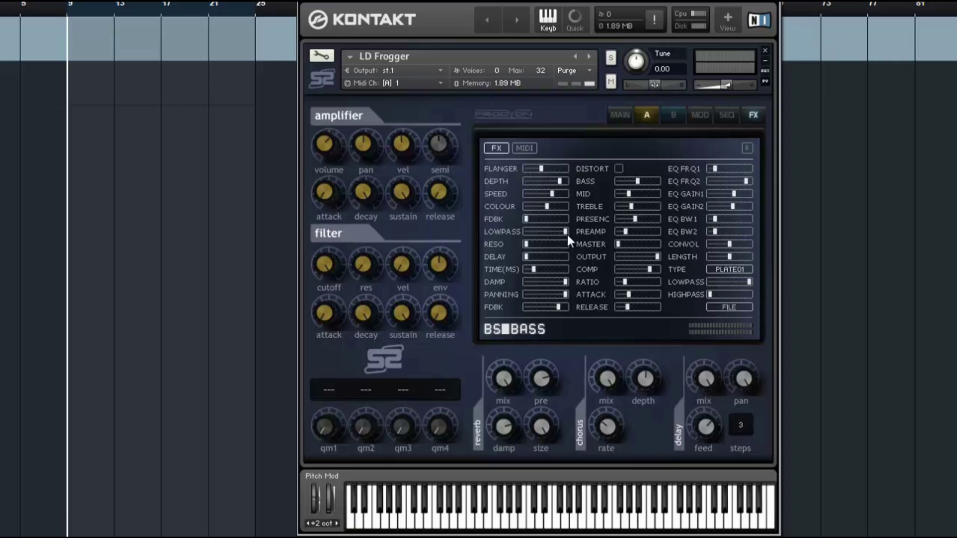
# - Try sweeping the FX lowpass and resonance, and return lowpass to maximum and resonance to minimum
pyautogui.moveTo(564, 233); pyautogui.dragTo(555, 249)
pyautogui.moveTo(646, 246); pyautogui.dragTo(620, 238)
pyautogui.moveTo(554, 232); pyautogui.dragTo(266, 244)
pyautogui.moveTo(564, 231); pyautogui.dragTo(588, 222)
# - Test the FX delay with damping just above halfway and low panning and feedback, and return the delay amount to minimum
pyautogui.moveTo(544, 257)
pyautogui.mouseDown()
pyautogui.moveTo(560, 257)
pyautogui.moveTo(545, 256)
pyautogui.moveTo(561, 271)
pyautogui.moveTo(653, 273)
pyautogui.moveTo(546, 272)
pyautogui.mouseUp()
pyautogui.keyDown('ctrl'); pyautogui.click(555, 281); pyautogui.keyUp('ctrl')
pyautogui.keyDown('ctrl'); pyautogui.click(545, 294); pyautogui.keyUp('ctrl')
pyautogui.moveTo(547, 295)
pyautogui.mouseDown()
pyautogui.moveTo(531, 294)
pyautogui.moveTo(534, 306)
pyautogui.mouseUp()
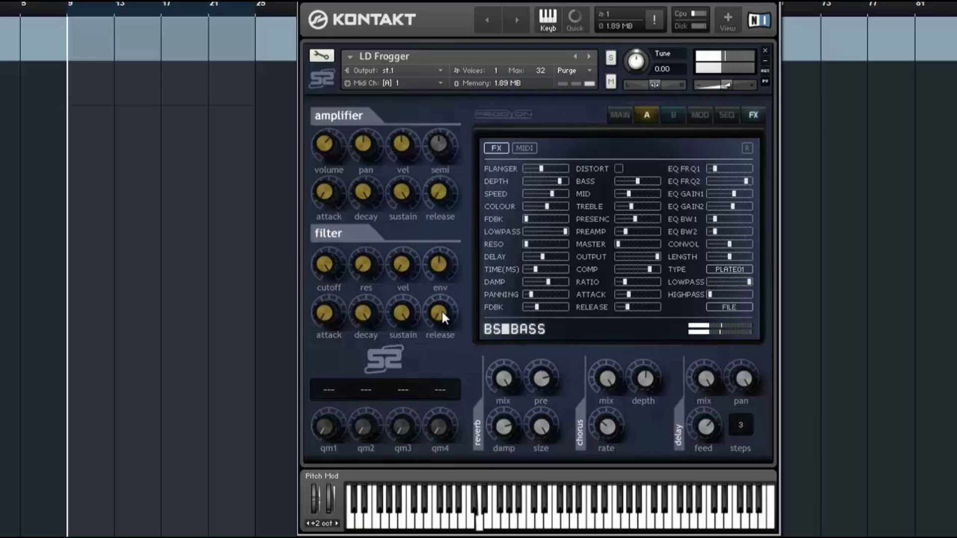
pyautogui.keyDown('ctrl'); pyautogui.click(543, 258); pyautogui.keyUp('ctrl')
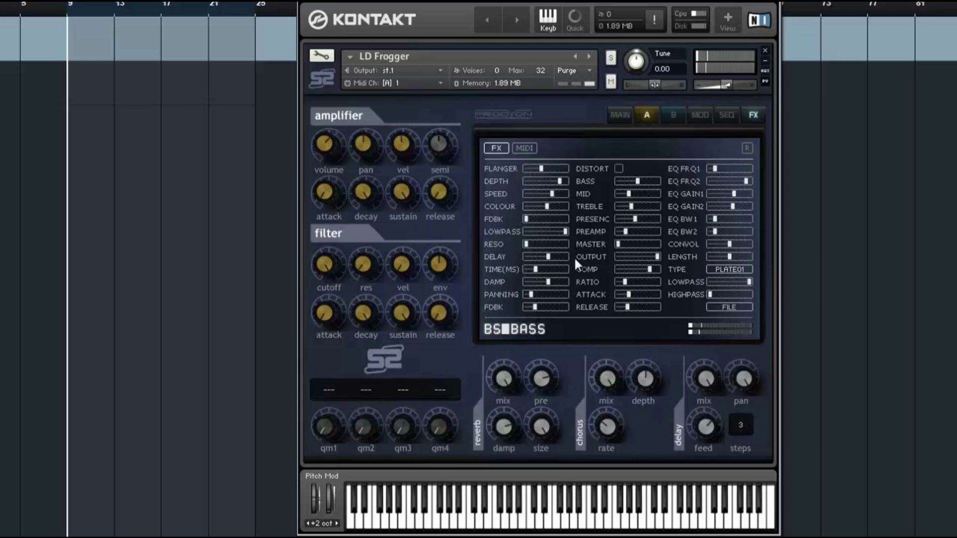
pyautogui.moveTo(548, 256); pyautogui.dragTo(444, 240)
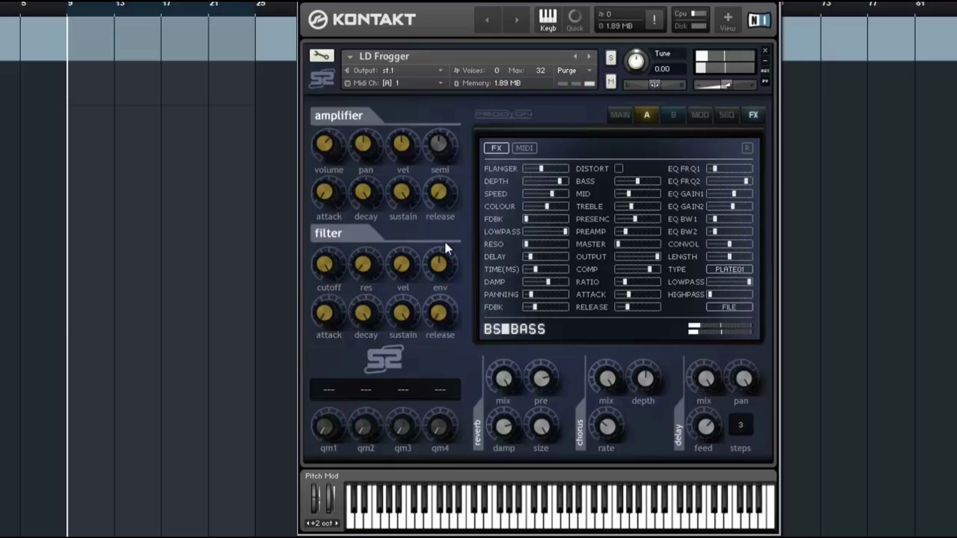
# - Enable distortion on the FX page, and adjust the BITS amount on layer A's page
pyautogui.click(619, 169)
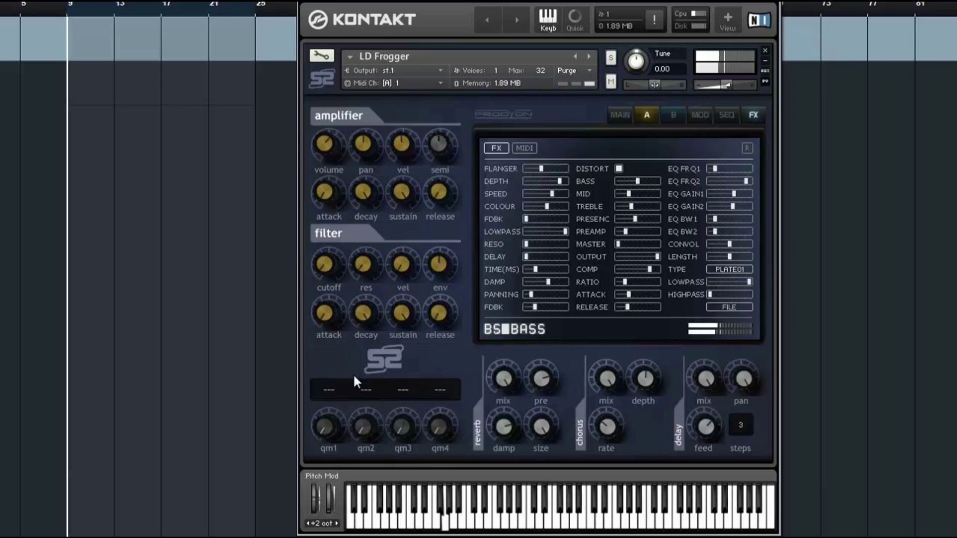
pyautogui.click(646, 115)
pyautogui.moveTo(668, 218); pyautogui.dragTo(796, 218)
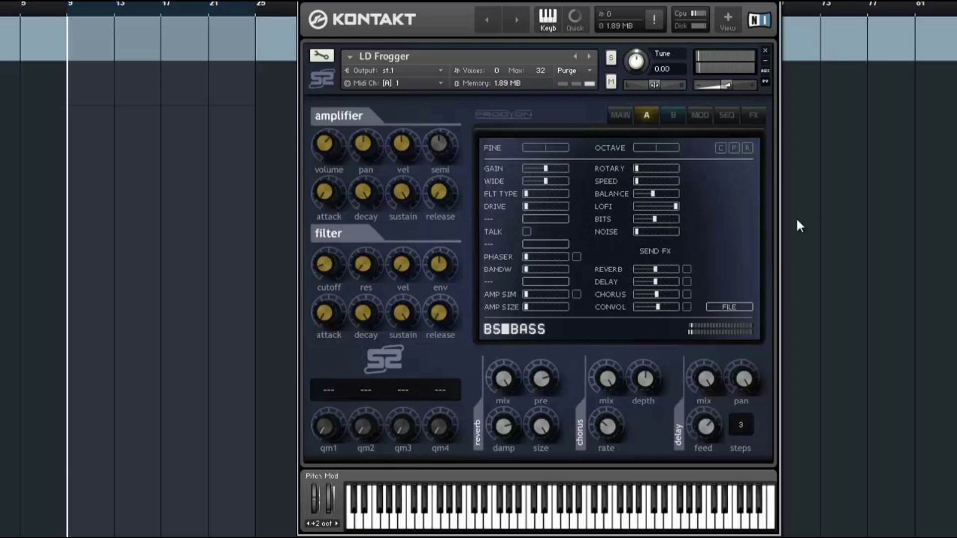
# - On the FX page, adjust the distortion controls and raise their output level to maximum
pyautogui.click(752, 116)
pyautogui.moveTo(634, 195); pyautogui.dragTo(698, 240)
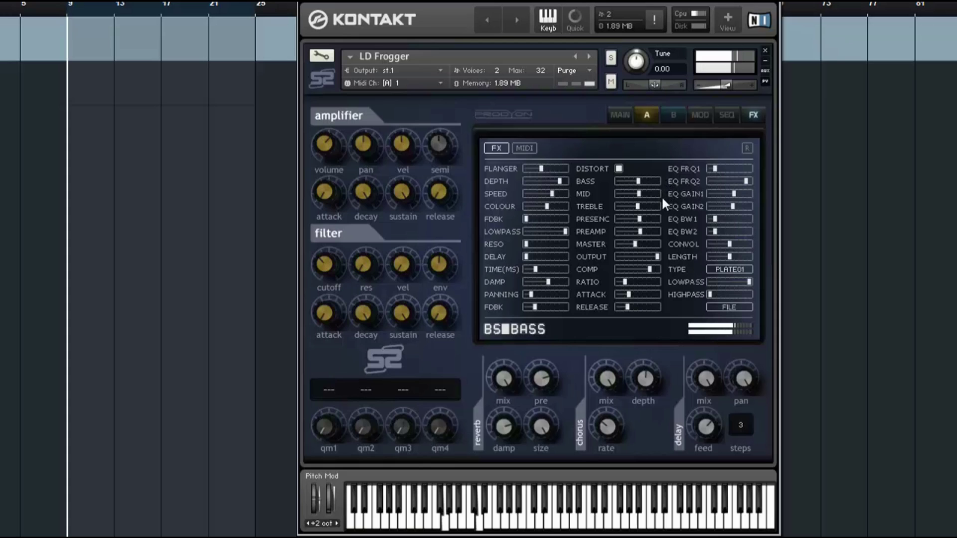
# - Show the aftertouch modulation targets and open the filter cutoff fully
pyautogui.click(700, 115)
pyautogui.click(636, 148)
pyautogui.moveTo(503, 167); pyautogui.dragTo(369, 164)
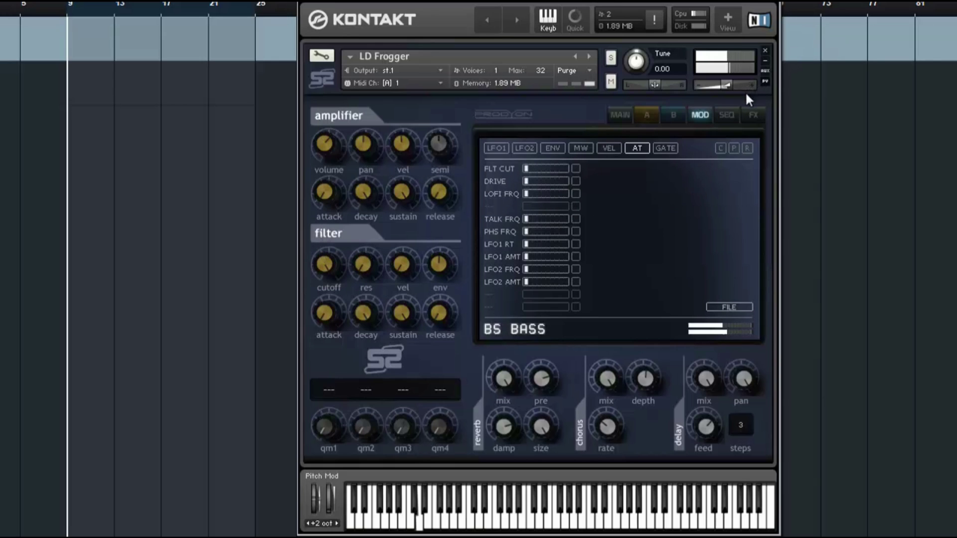
# - On the FX page, lower the distortion preamp, master and output, reduce the compressor slightly, raise its ratio, and view the convolution types
pyautogui.click(725, 117)
pyautogui.click(753, 115)
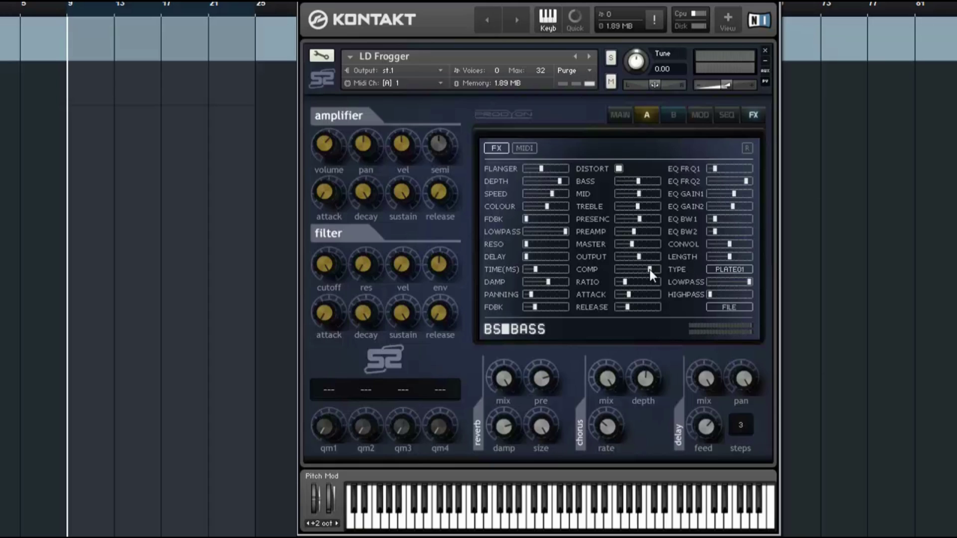
pyautogui.moveTo(650, 270); pyautogui.dragTo(642, 293)
pyautogui.click(735, 269)
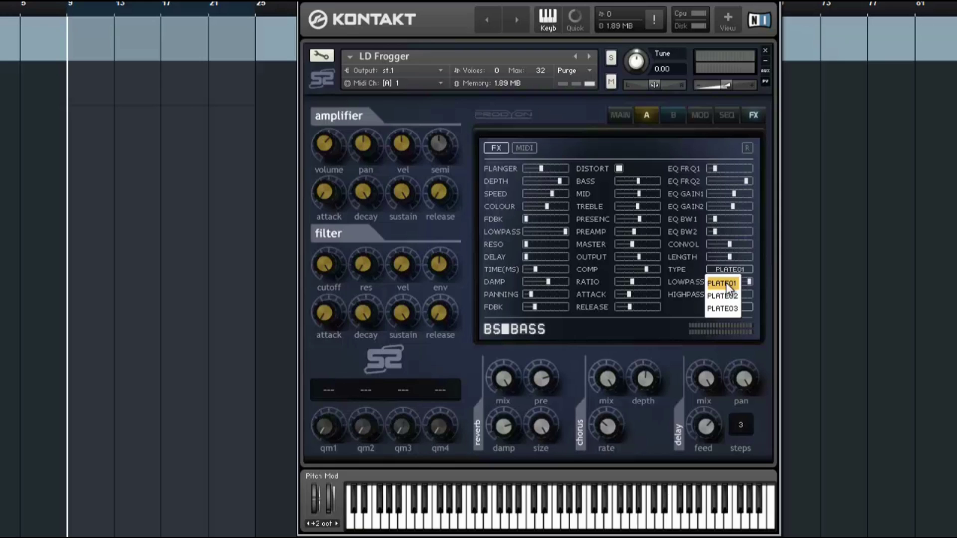
pyautogui.click(661, 348)
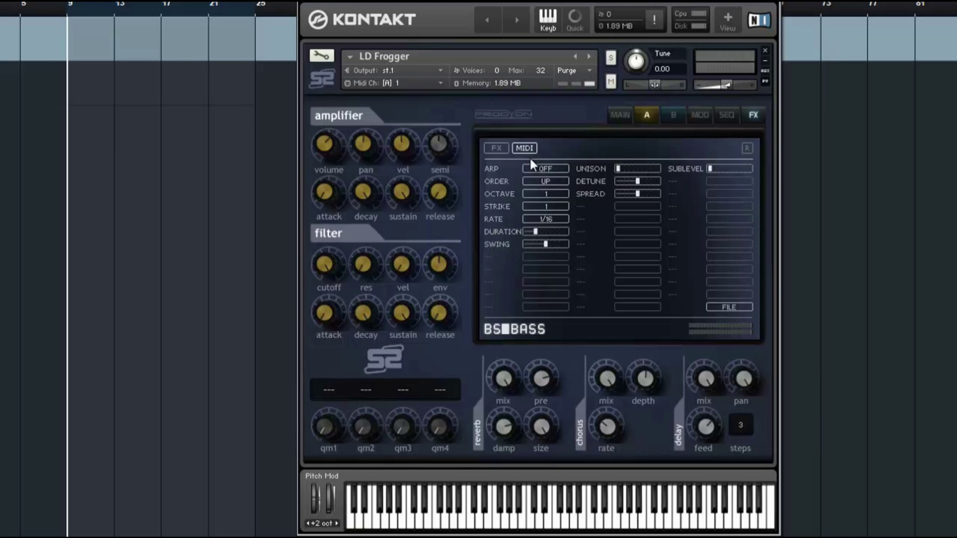
# - Turn on the arpeggiator on the FX MIDI subpage, with octave set to 2 and duration lowered to near minimum
pyautogui.click(552, 167)
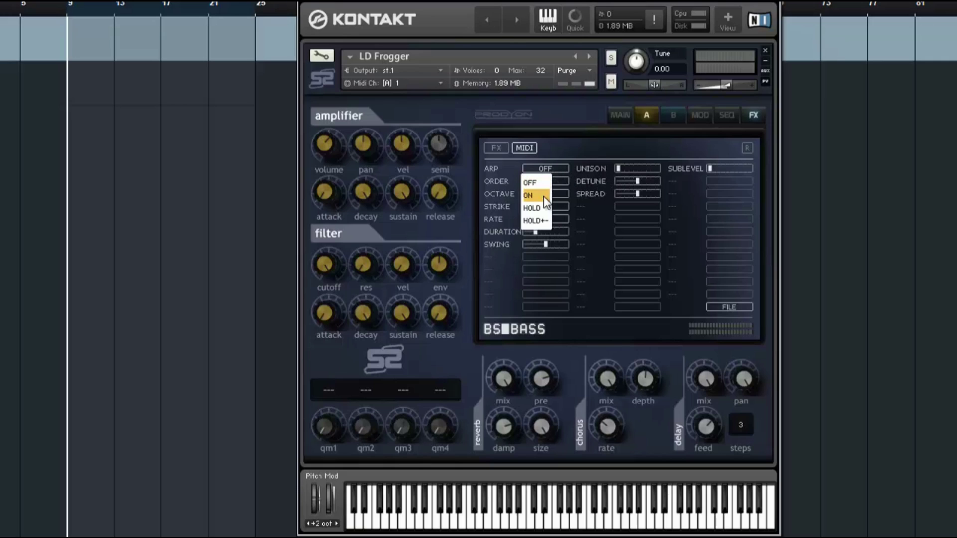
pyautogui.click(543, 196)
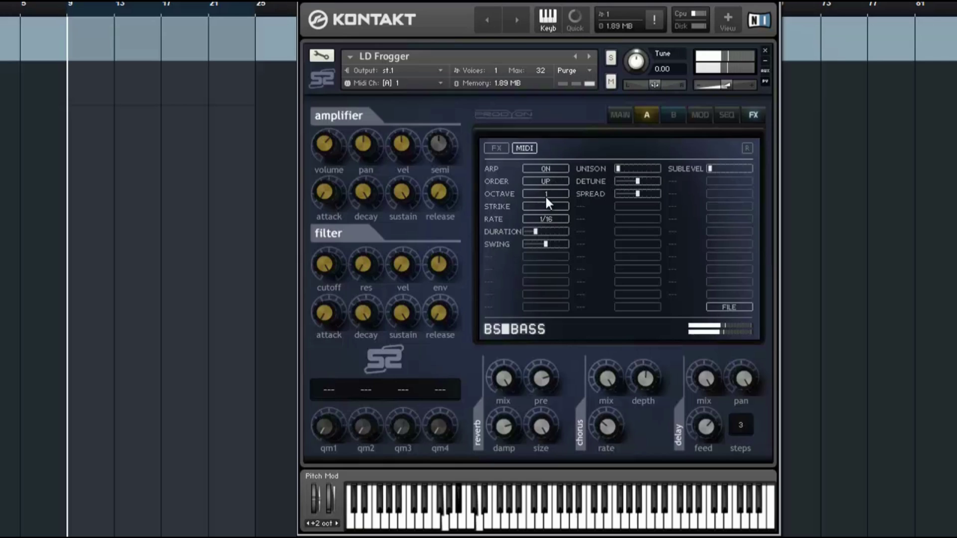
pyautogui.click(553, 192)
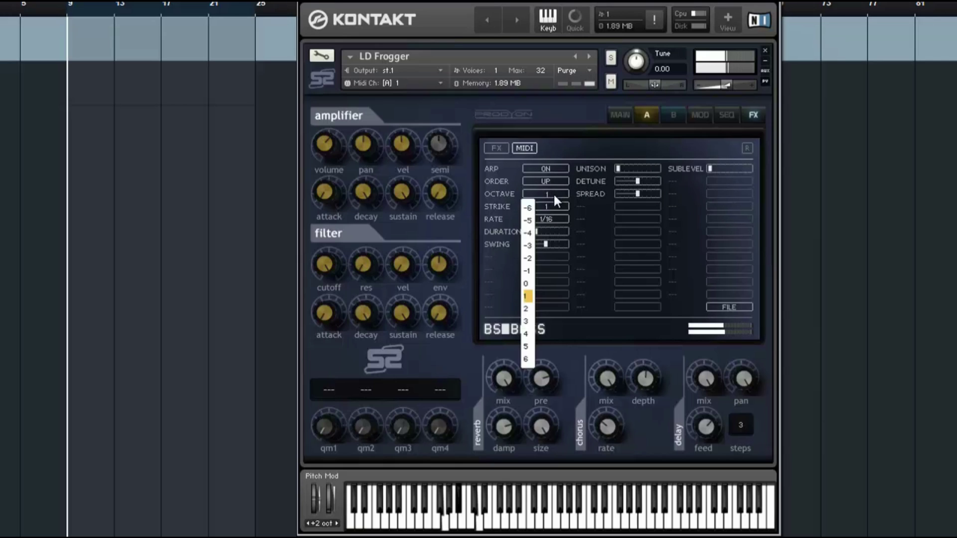
pyautogui.click(530, 309)
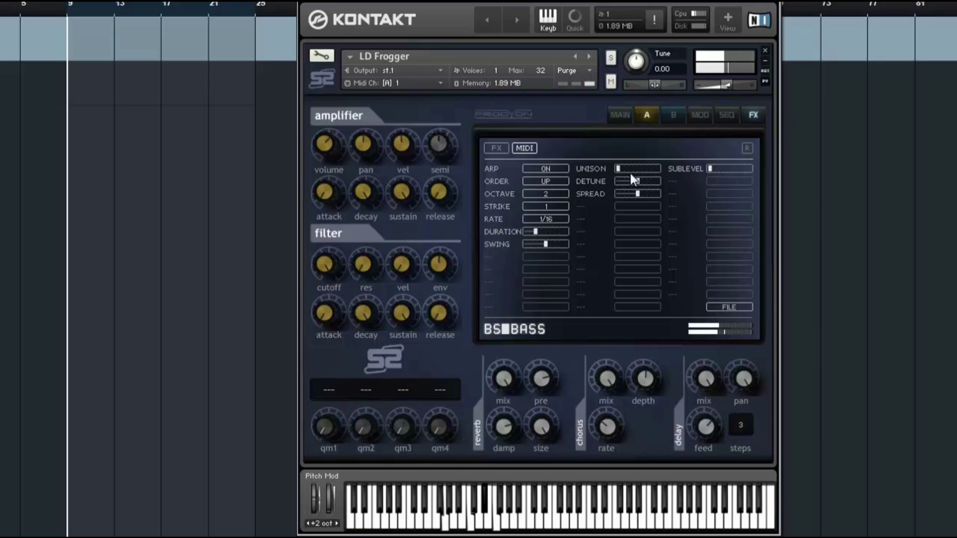
pyautogui.moveTo(536, 231); pyautogui.dragTo(522, 231)
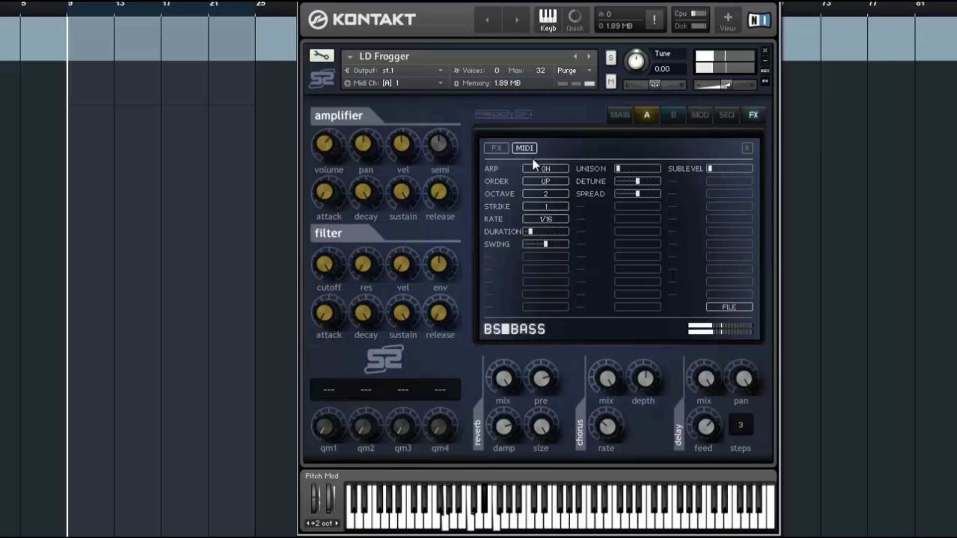
# - Raise unison, detune and spread to about three-quarters, and lengthen the arpeggiator duration to about a quarter
pyautogui.moveTo(638, 168); pyautogui.dragTo(733, 168)
pyautogui.moveTo(660, 181)
pyautogui.mouseDown()
pyautogui.moveTo(680, 180)
pyautogui.moveTo(662, 196)
pyautogui.moveTo(652, 165)
pyautogui.mouseUp()
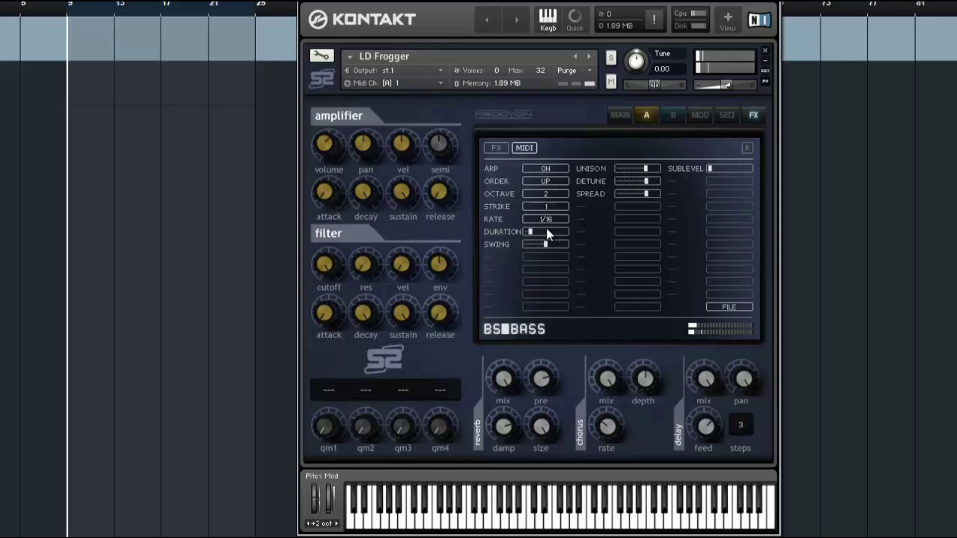
pyautogui.moveTo(562, 233); pyautogui.dragTo(573, 235)
# - Turn off the arpeggiator and lower unison to just above halfway
pyautogui.click(553, 169)
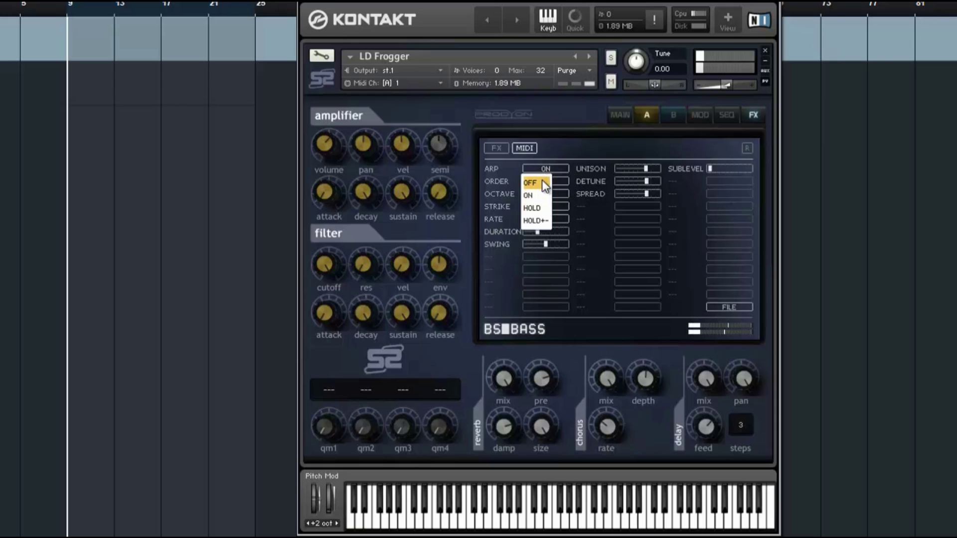
pyautogui.click(541, 181)
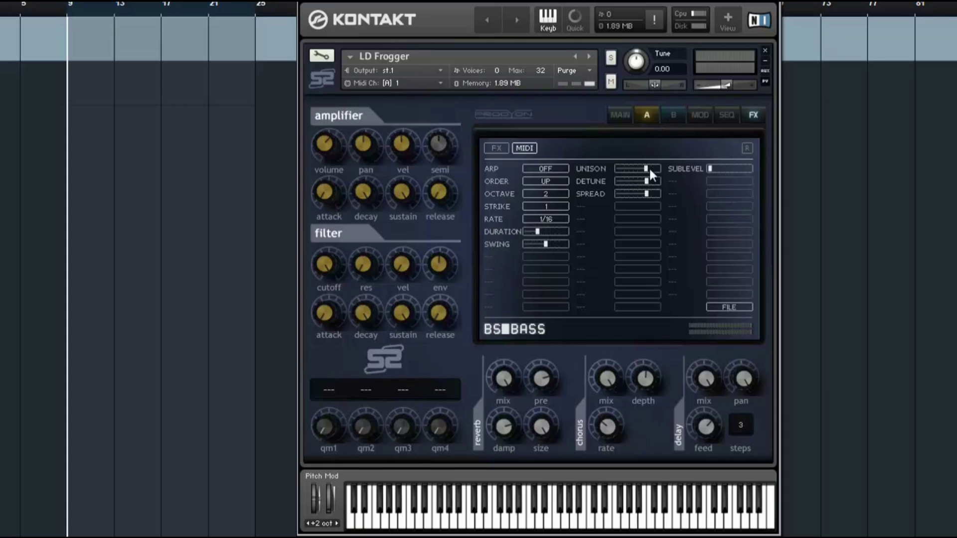
pyautogui.moveTo(647, 168); pyautogui.dragTo(600, 177)
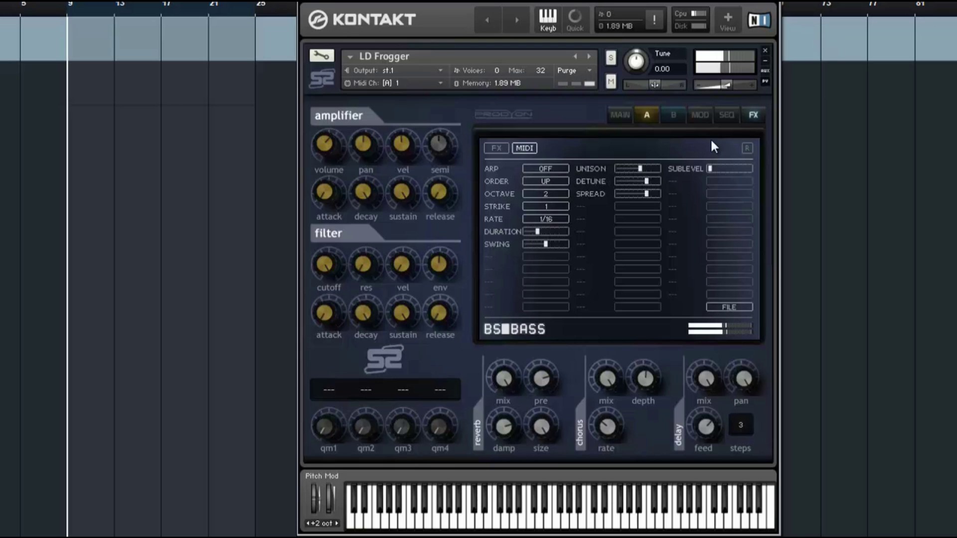
# - Set RANDOM to maximum among the velocity modulation parameters
pyautogui.click(700, 114)
pyautogui.click(609, 148)
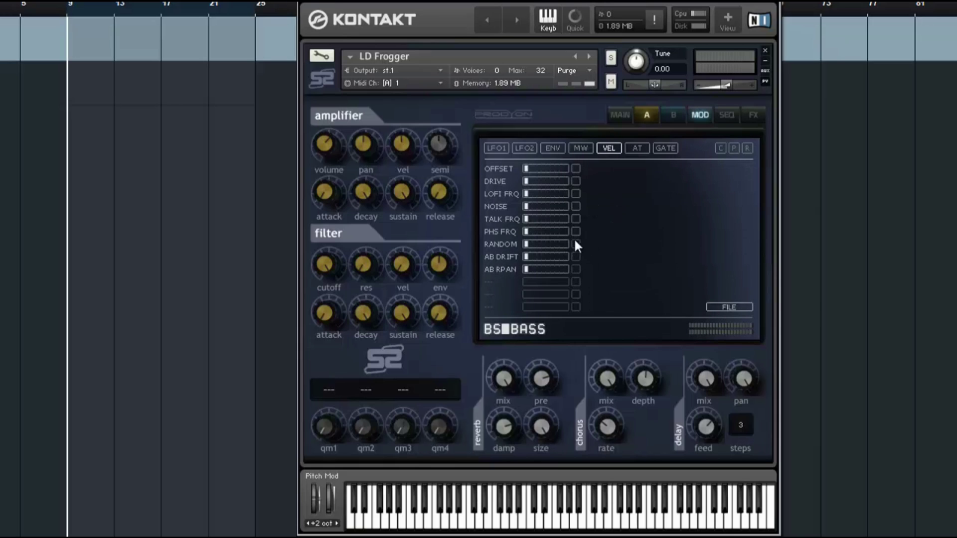
pyautogui.moveTo(534, 243); pyautogui.dragTo(758, 256)
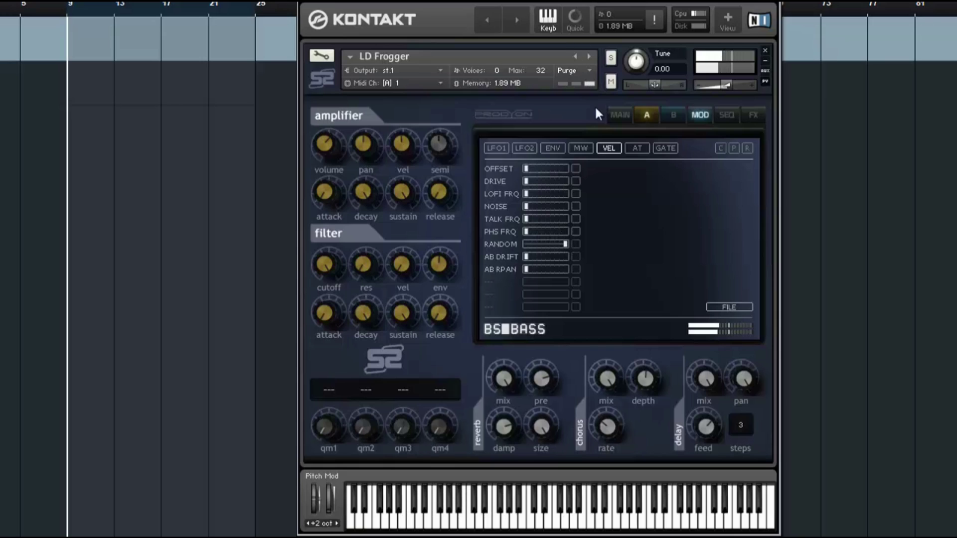
# - On the FX MIDI subpage, return unison, detune and spread to minimum, and lower the amplifier velocity
pyautogui.click(728, 116)
pyautogui.click(747, 115)
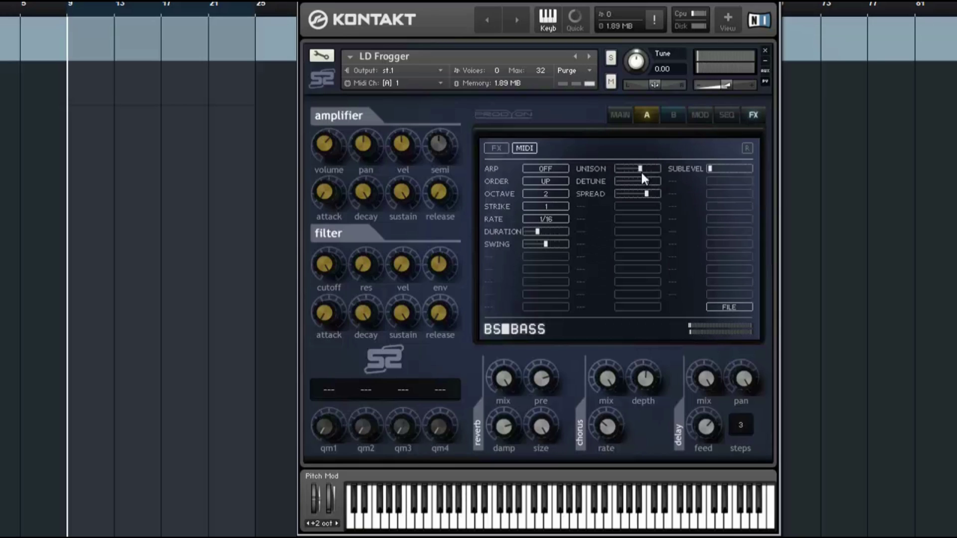
pyautogui.moveTo(643, 194); pyautogui.dragTo(450, 192)
pyautogui.moveTo(406, 139); pyautogui.dragTo(405, 169)
# - Try raising SUBLEVEL to about four-fifths, and return it to minimum
pyautogui.moveTo(727, 168); pyautogui.dragTo(874, 153)
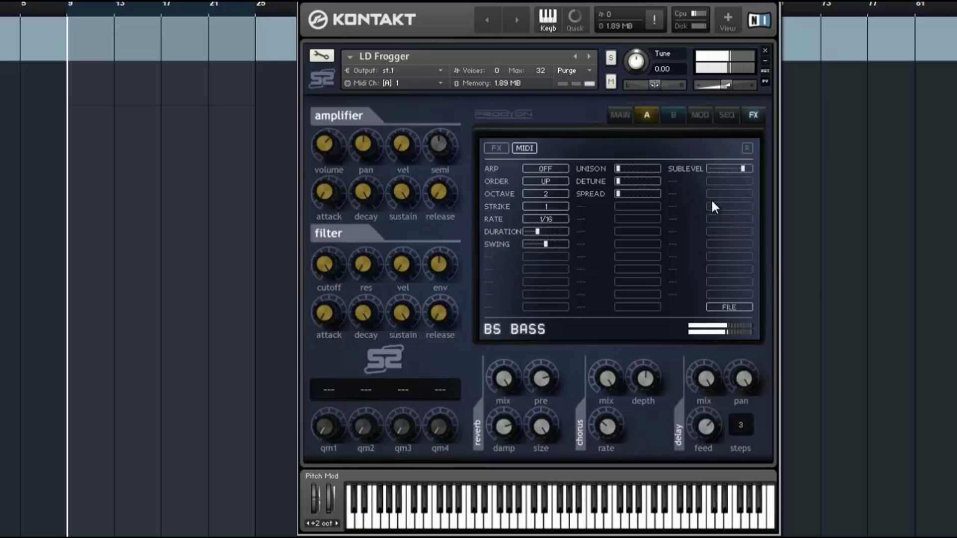
pyautogui.click(524, 148)
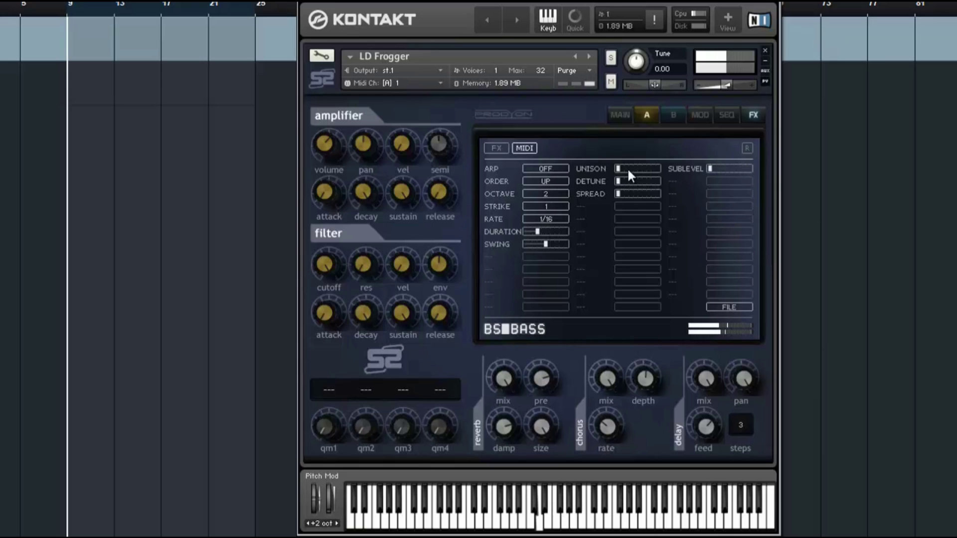